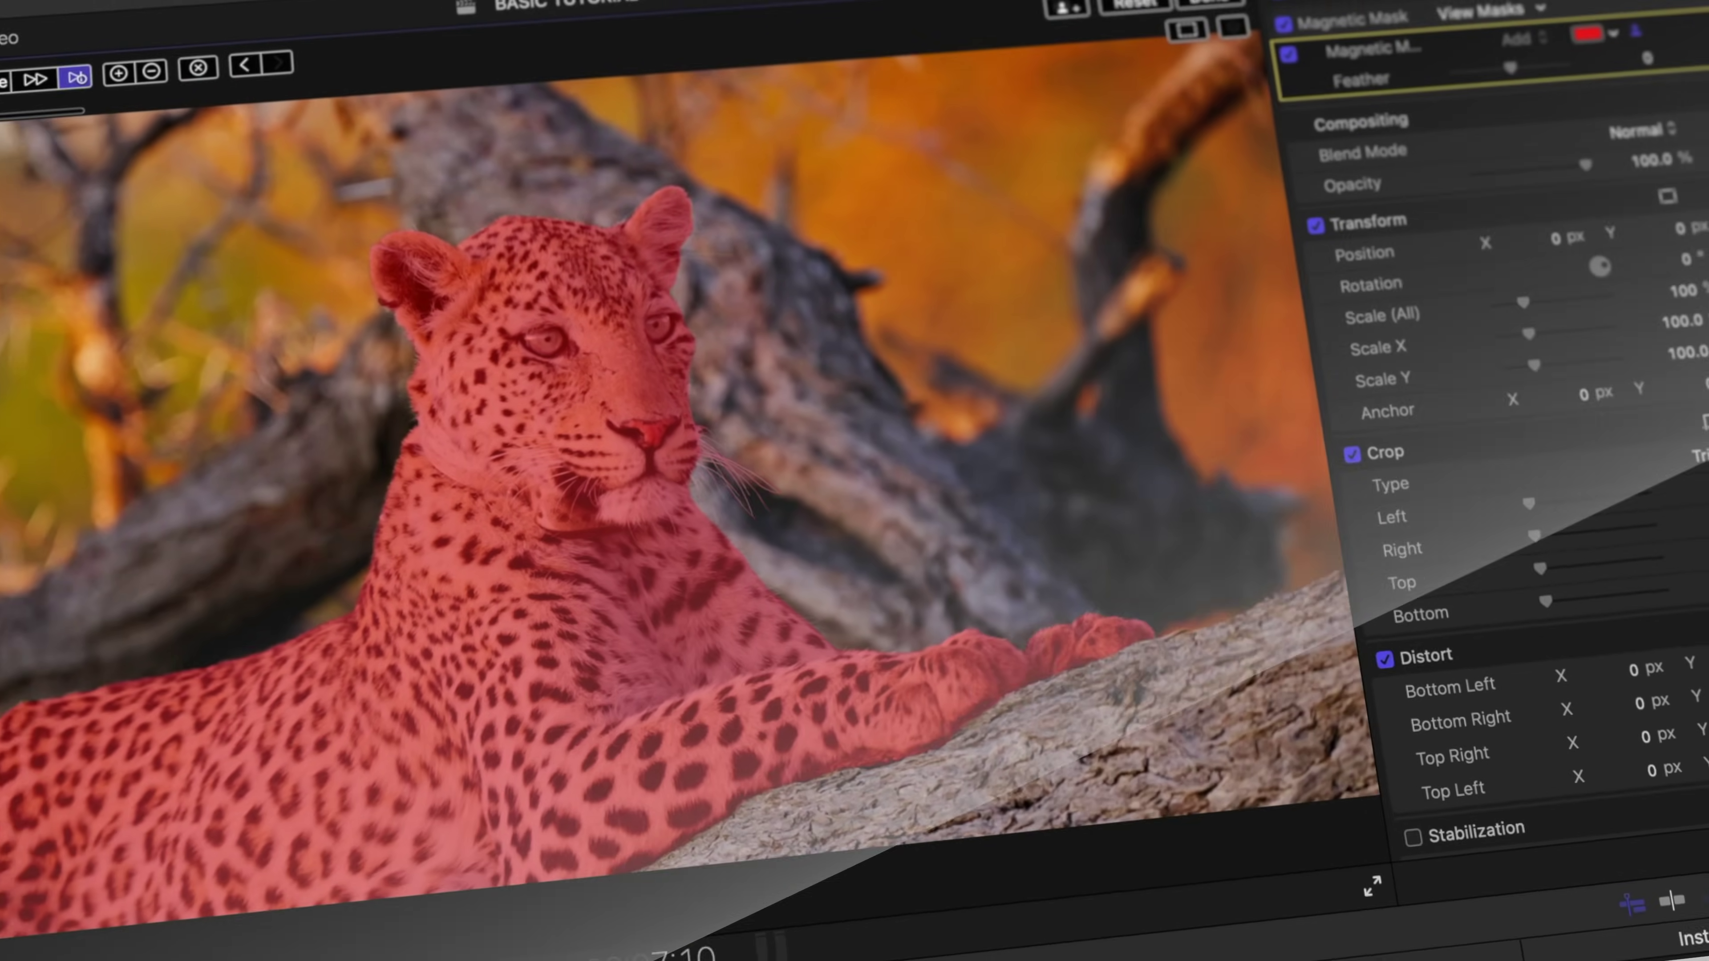
Step: List the Masks and Keying effects, including Magnetic Mask, beside the leopard clip's timeline
{"action": "left_click", "coordinate": [2, 81]}
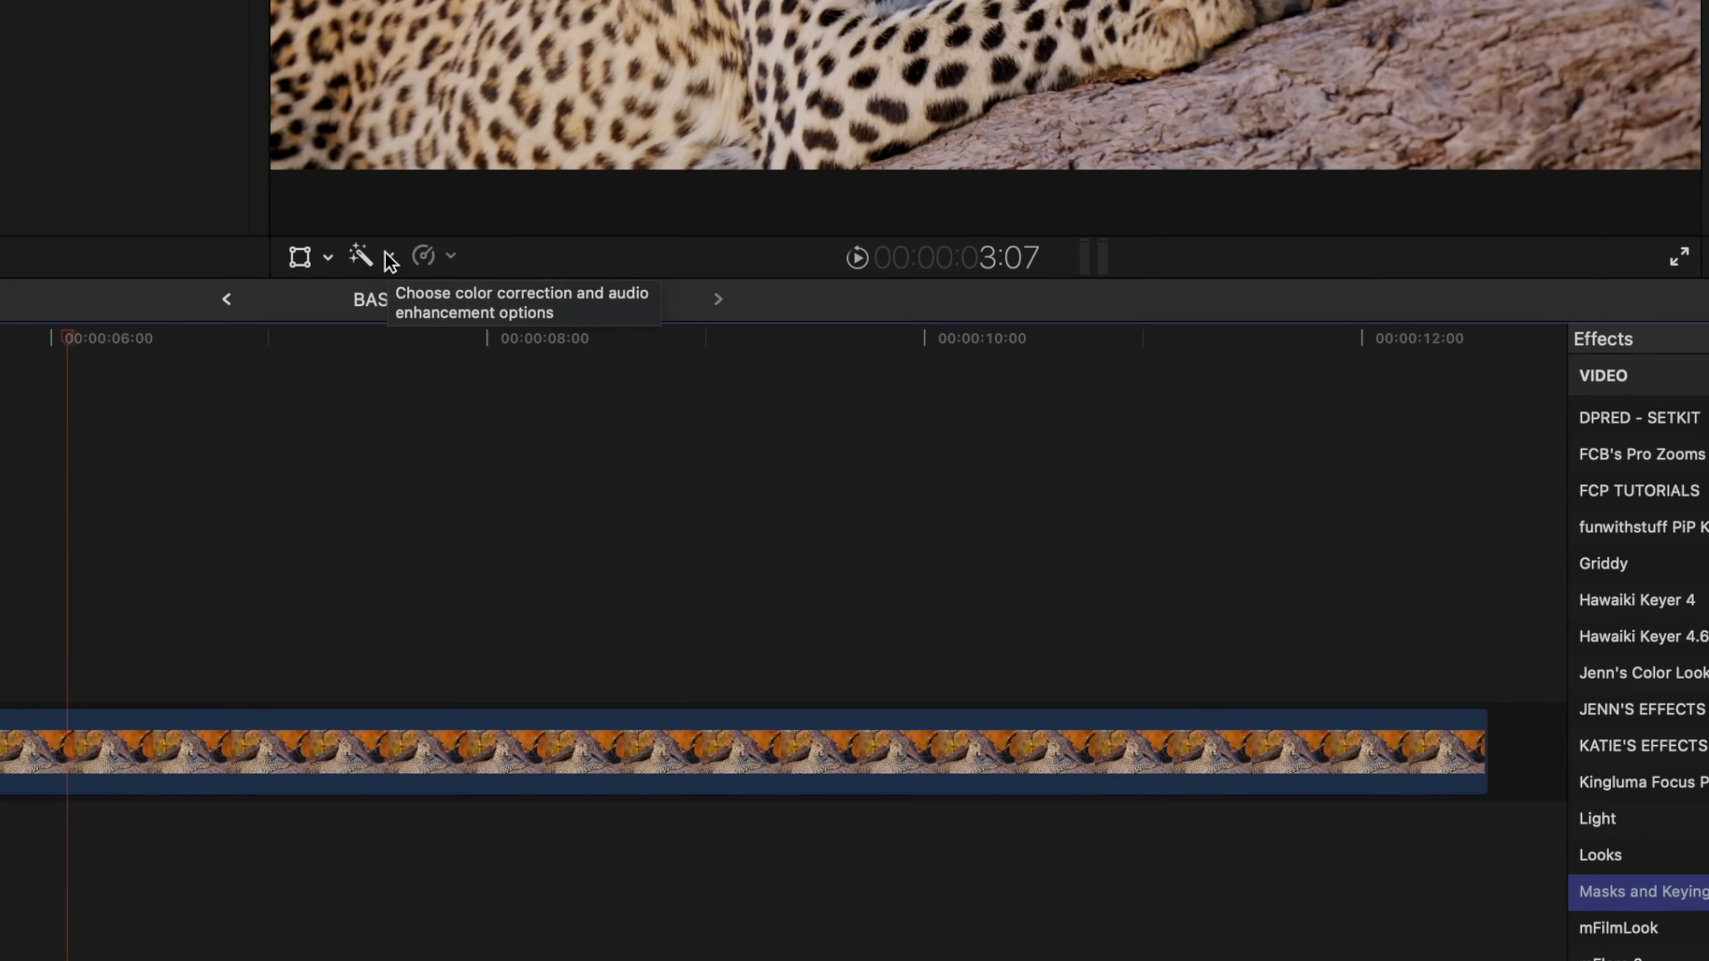
Step: Show the leopard clip's color and audio enhancement options, including Add Magnetic Mask
{"action": "left_click", "coordinate": [386, 259]}
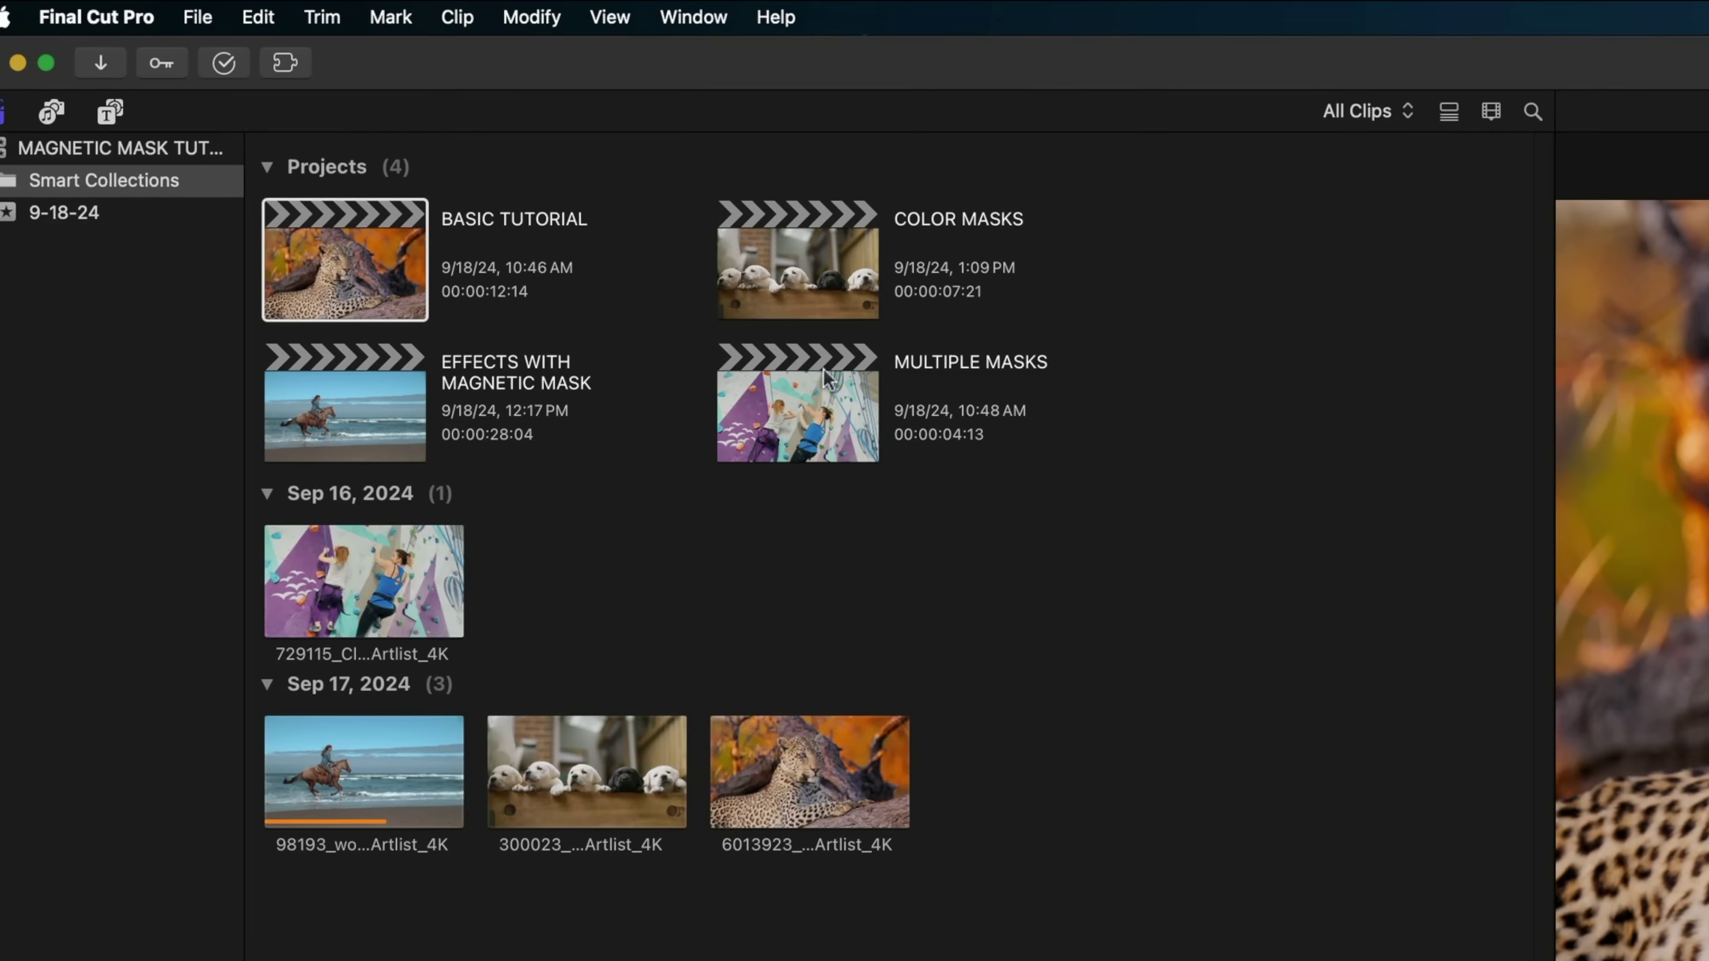
{"action": "left_click", "coordinate": [544, 13]}
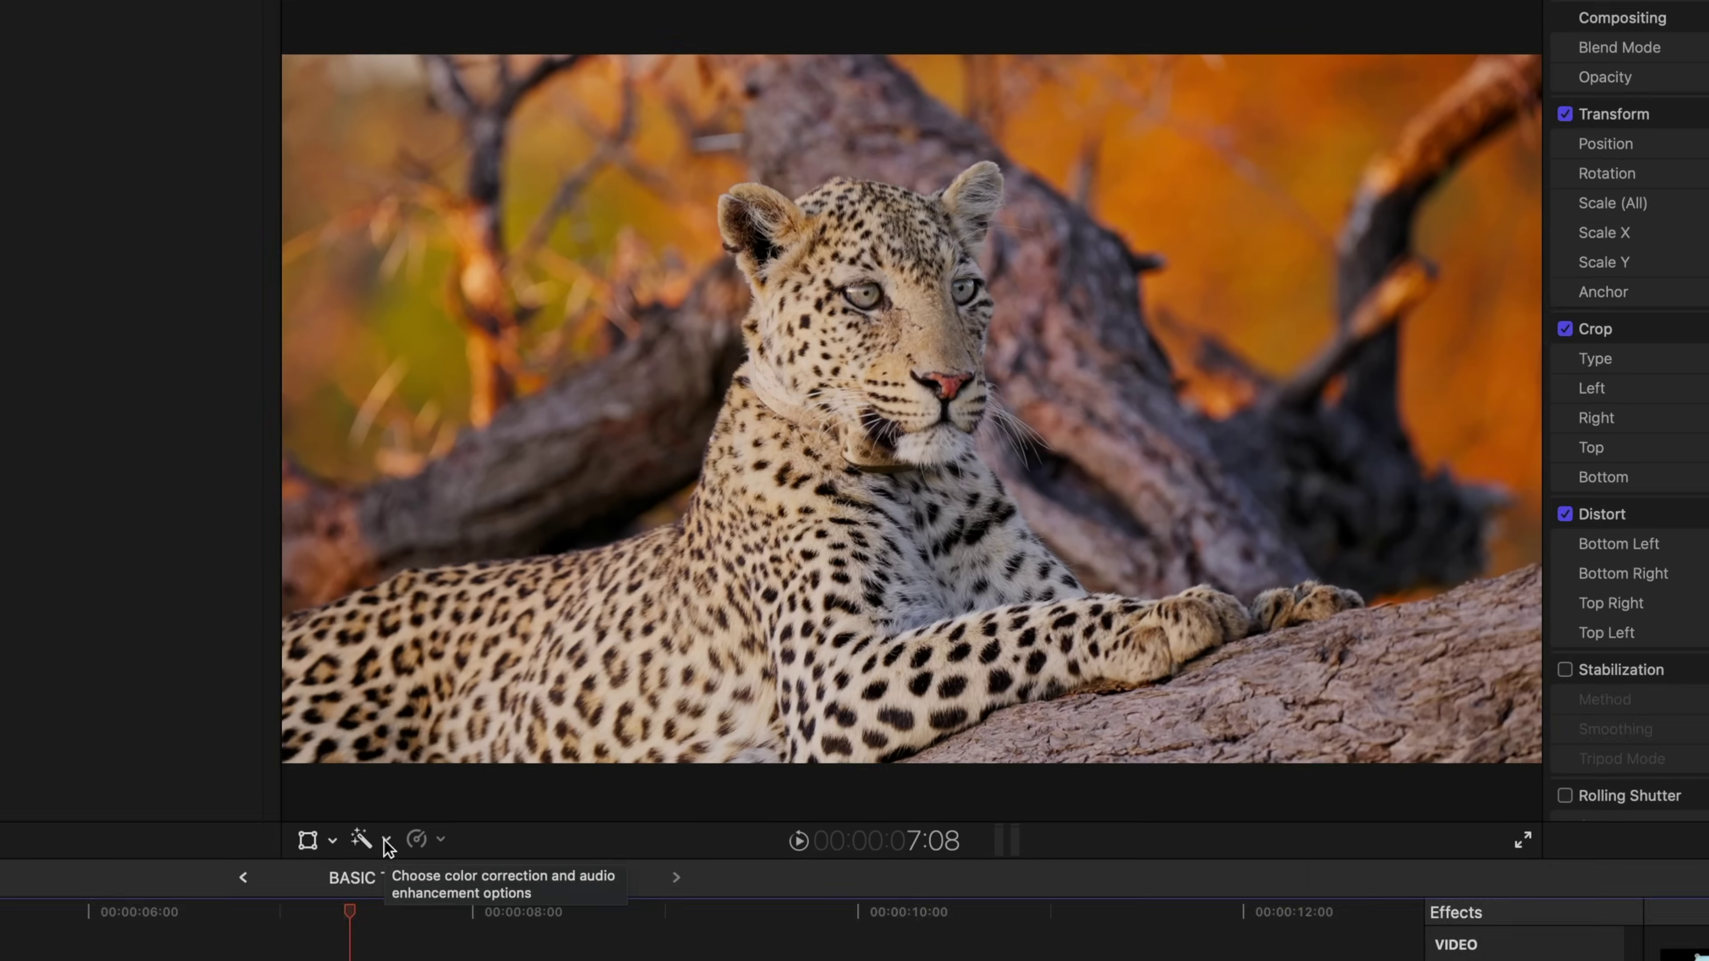
{"action": "left_click", "coordinate": [387, 937]}
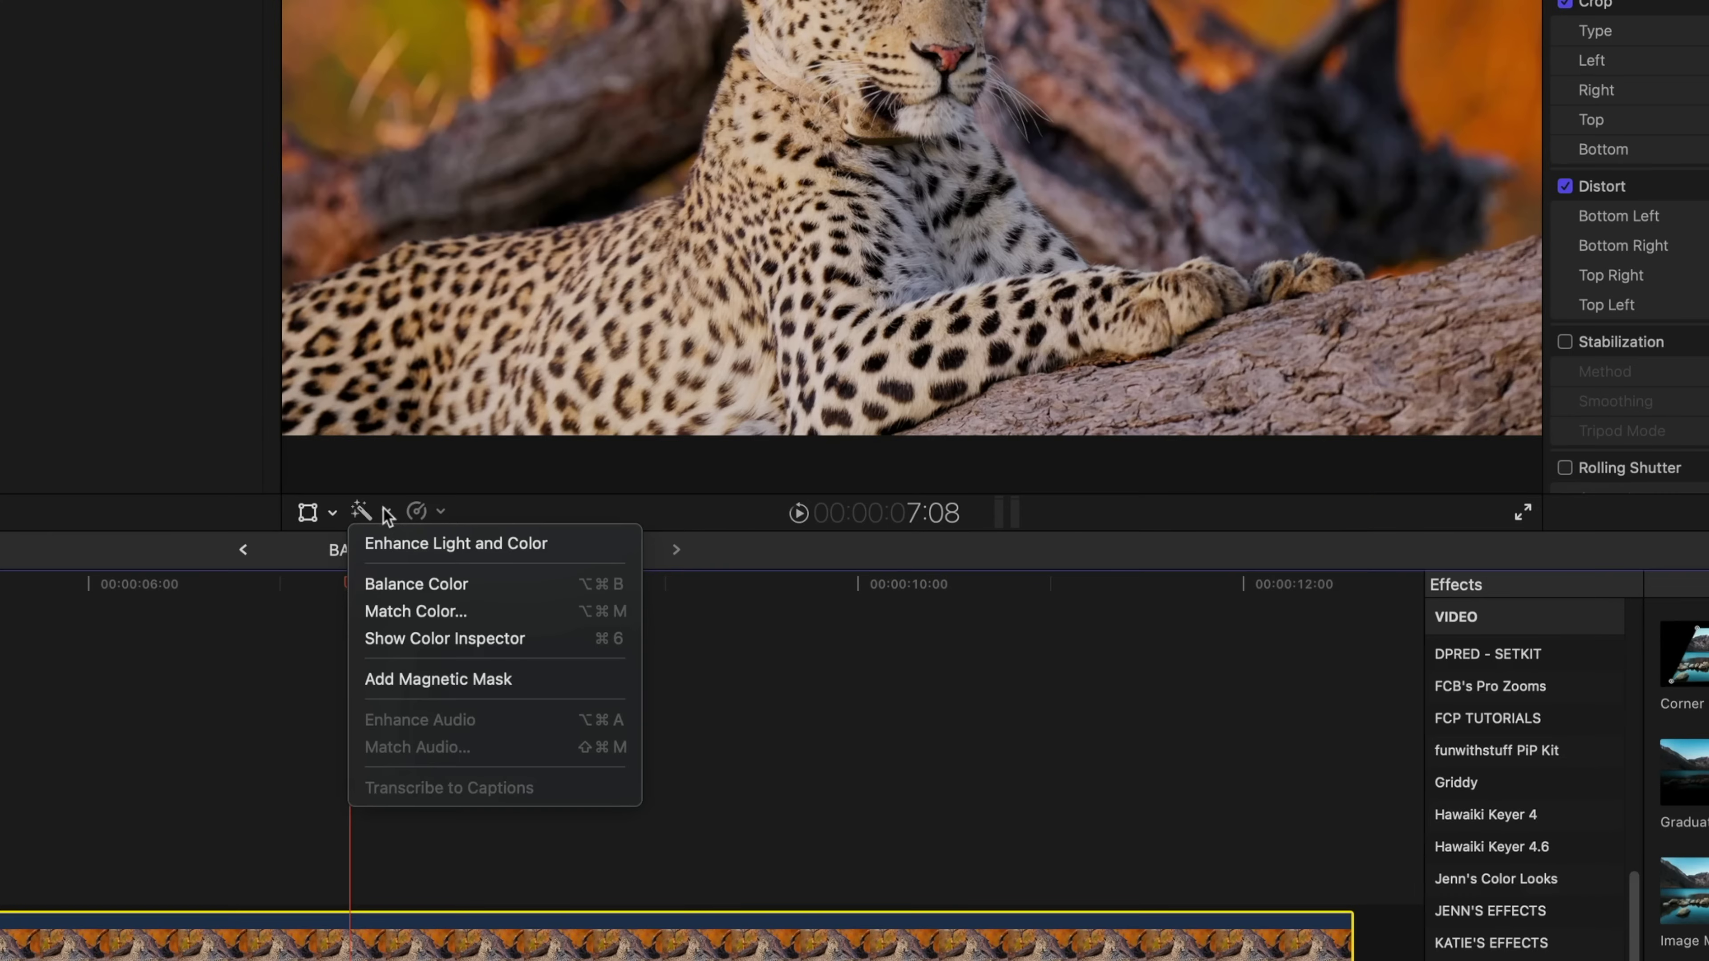
Step: Add a Magnetic Mask to the leopard clip and pick the leopard in the viewer as its subject
{"action": "left_click", "coordinate": [391, 681]}
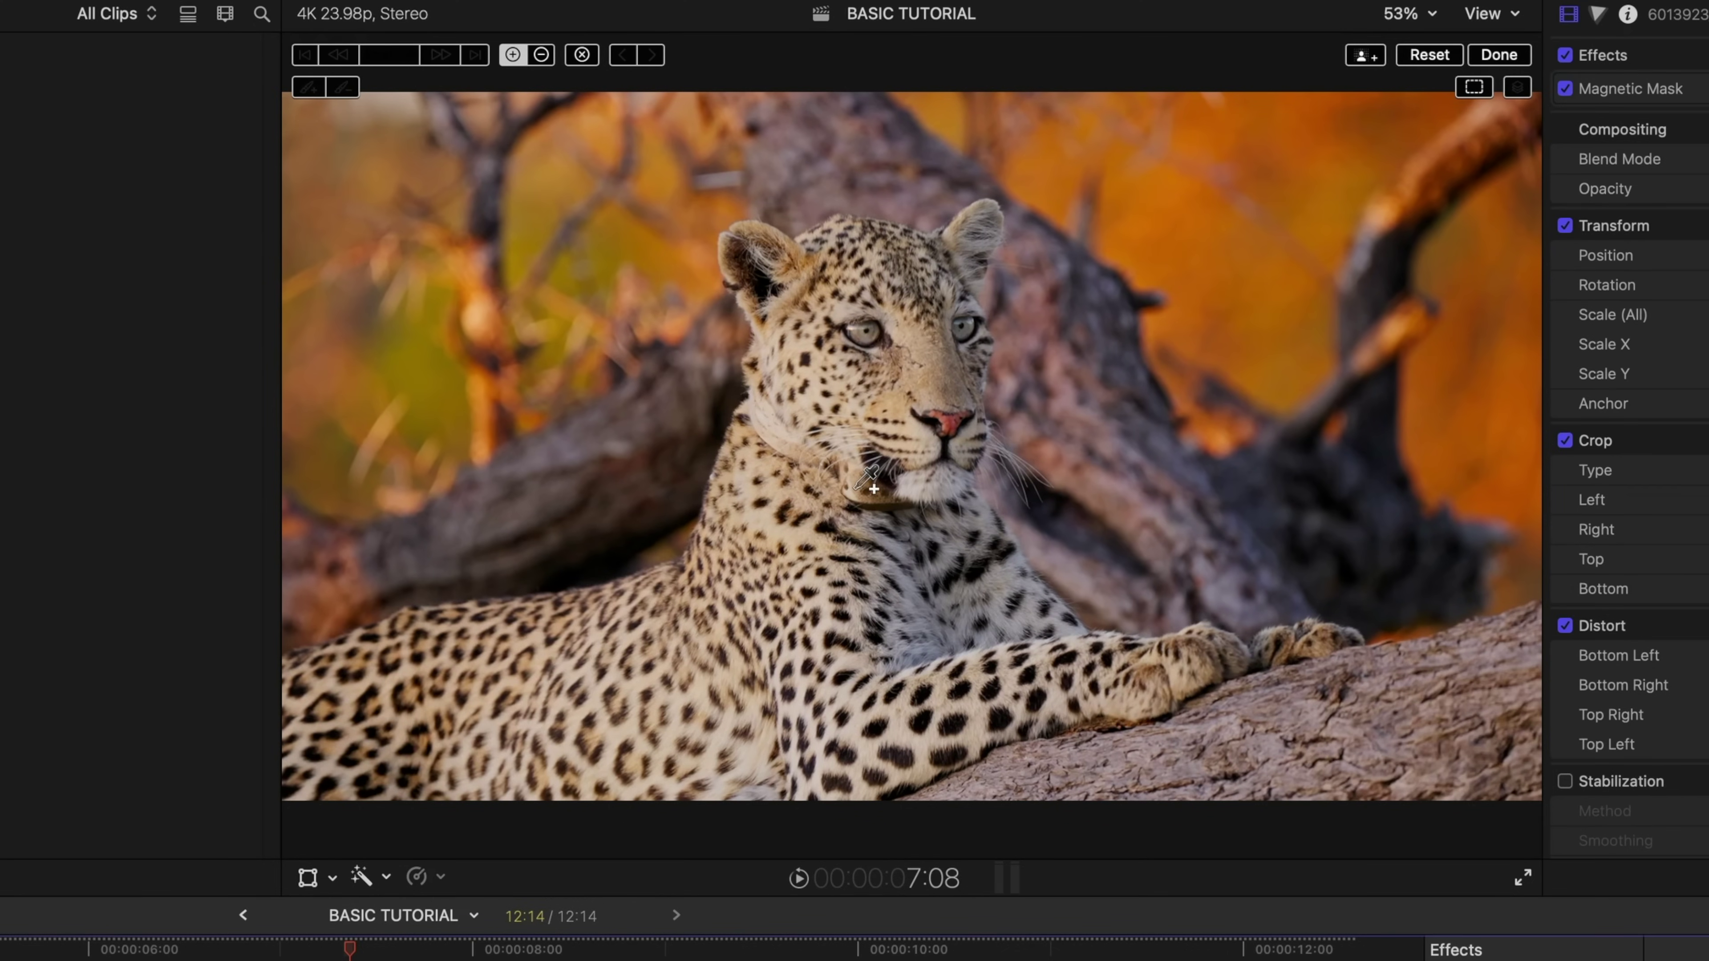
{"action": "left_click", "coordinate": [652, 511]}
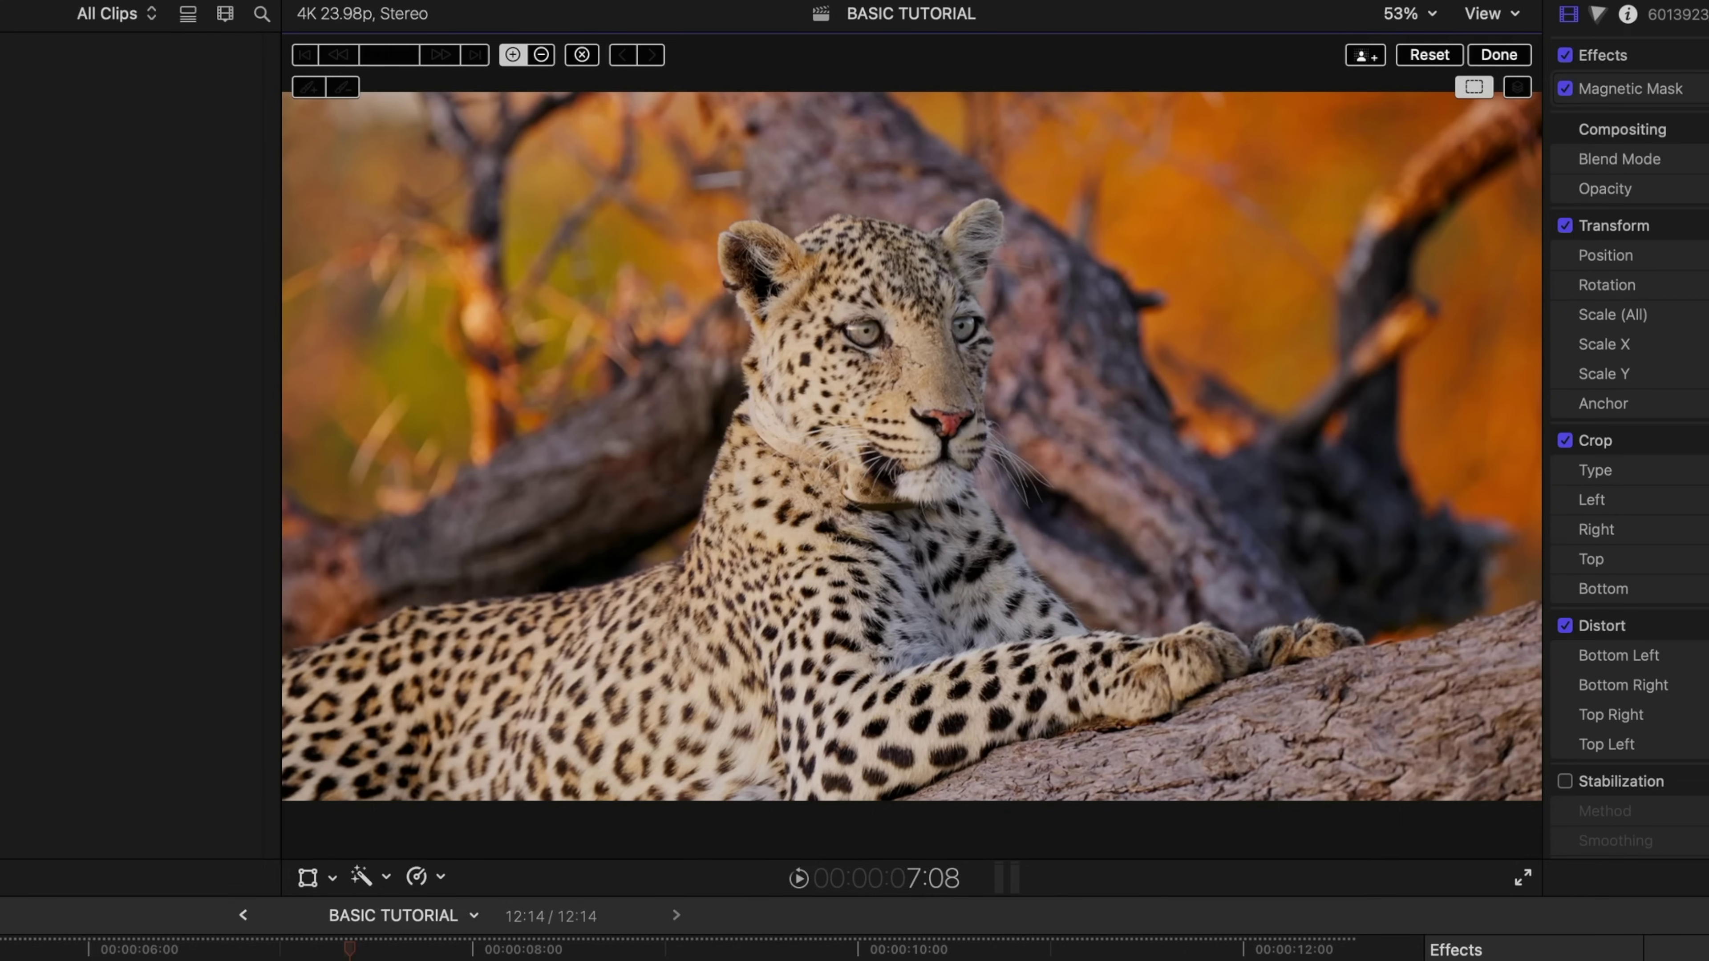
{"action": "left_click", "coordinate": [723, 633]}
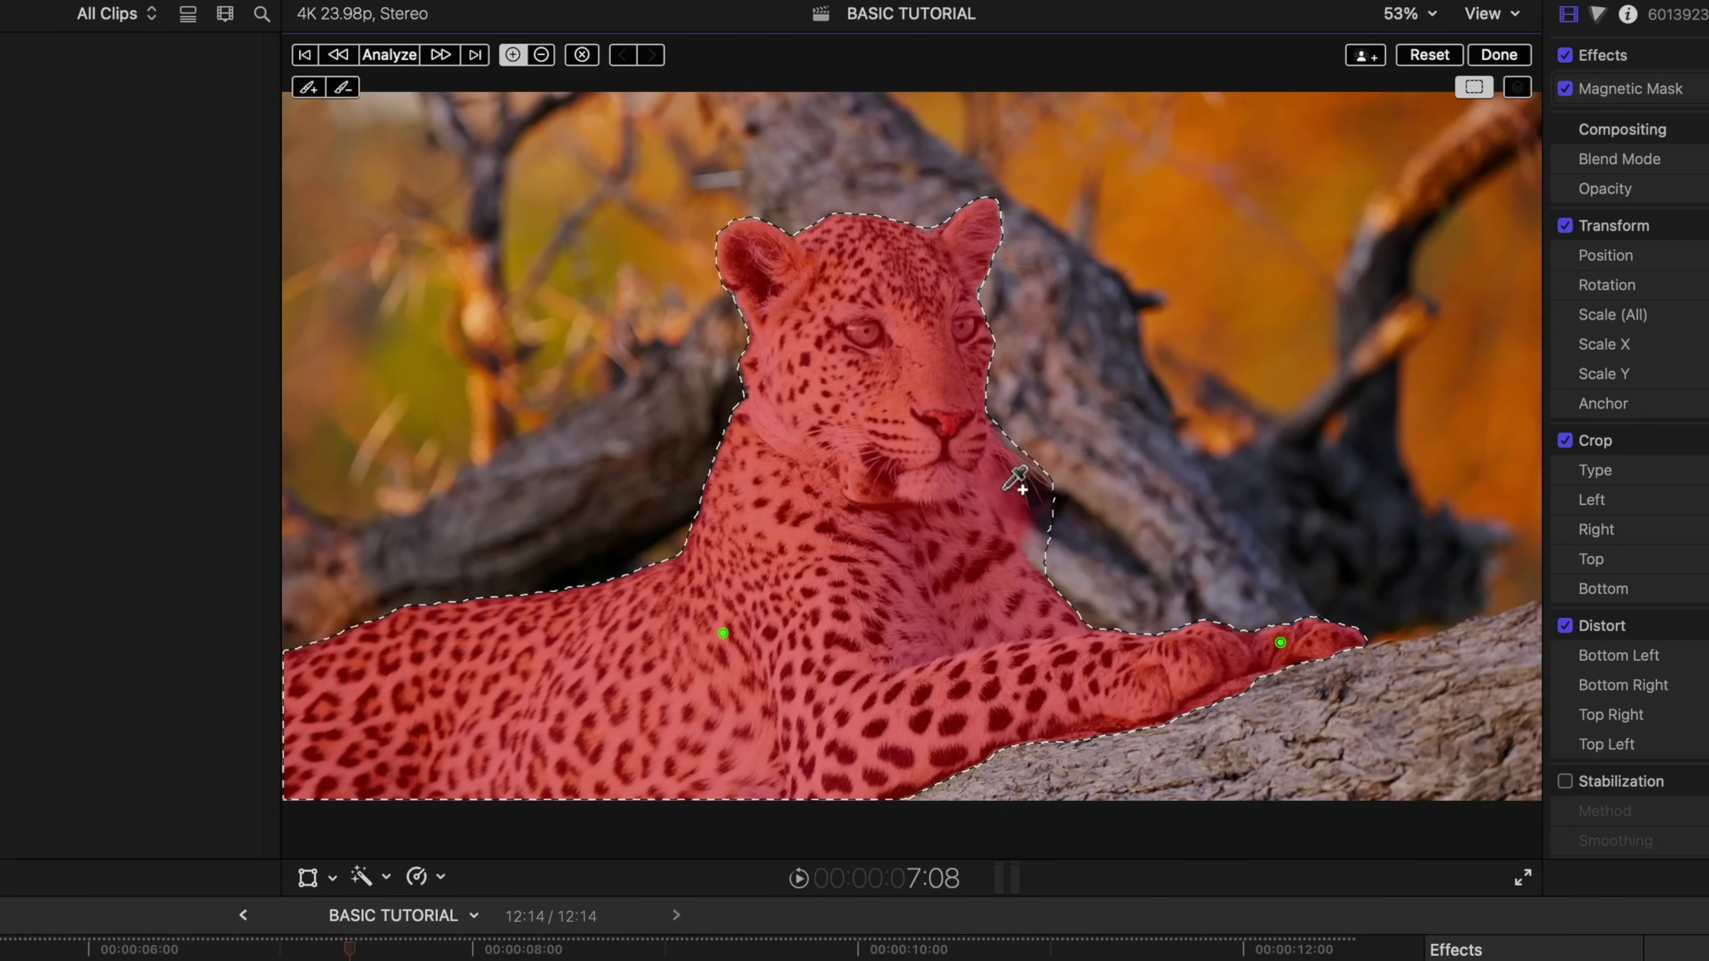
Step: Add subtract points for the background by the whiskers and the branch edge under the front leg
{"action": "key", "text": "alt"}
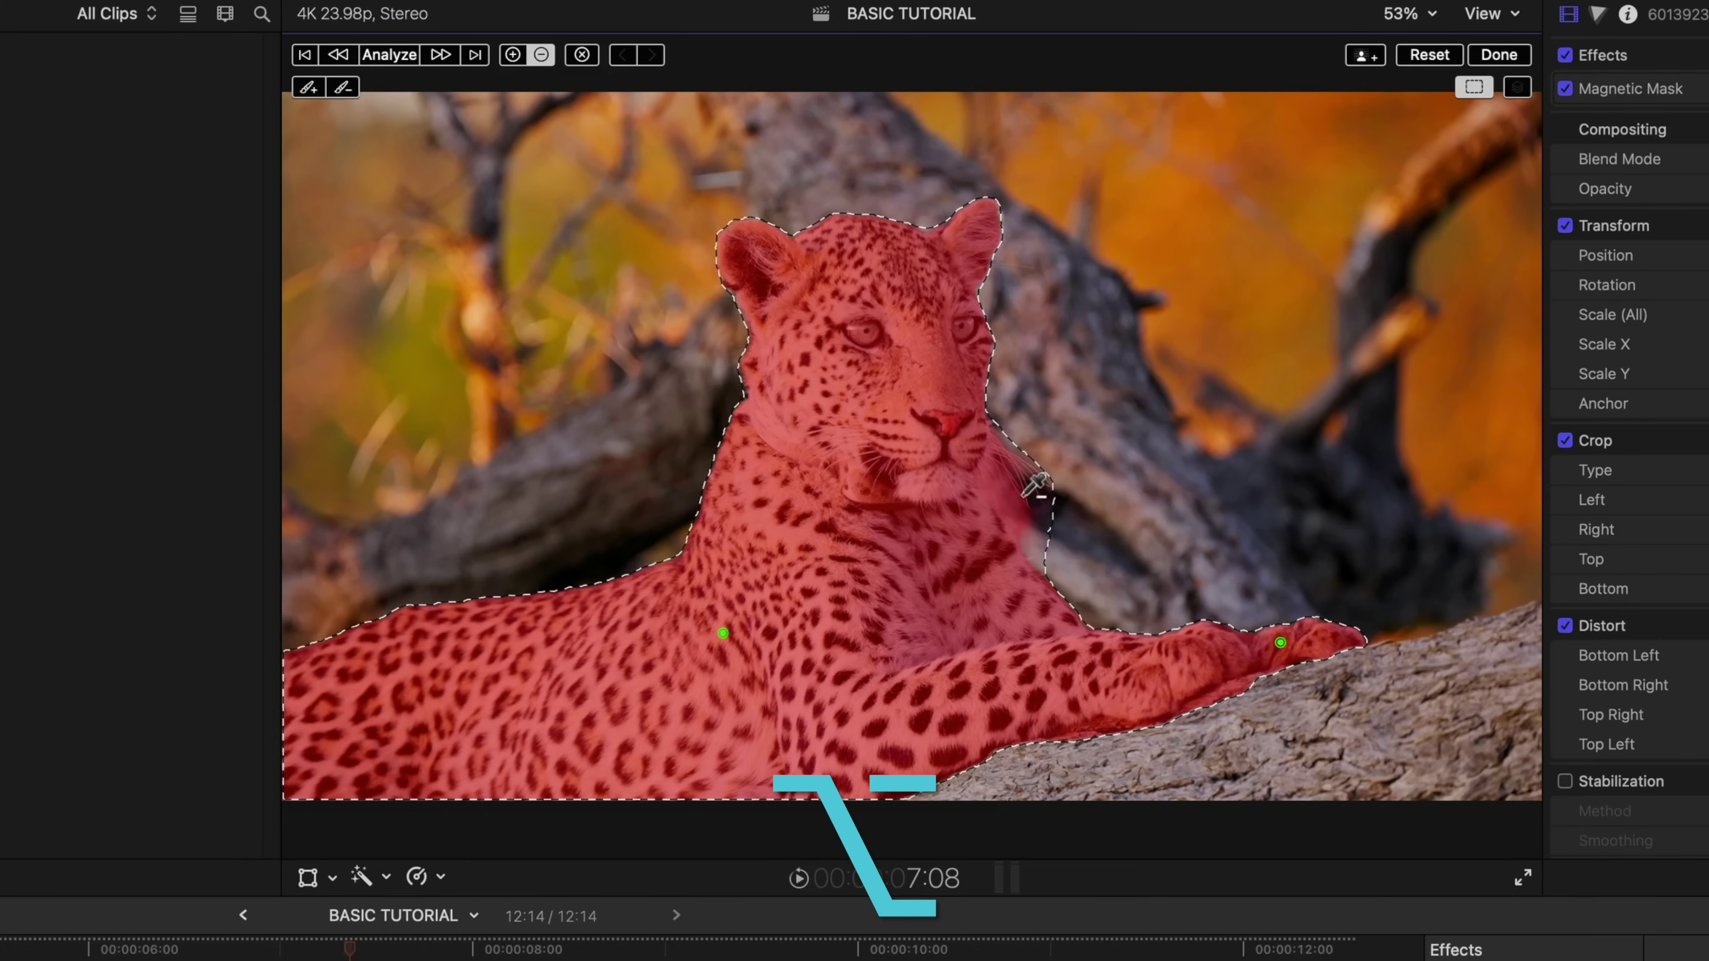
{"action": "left_click", "coordinate": [1014, 495], "text": "alt"}
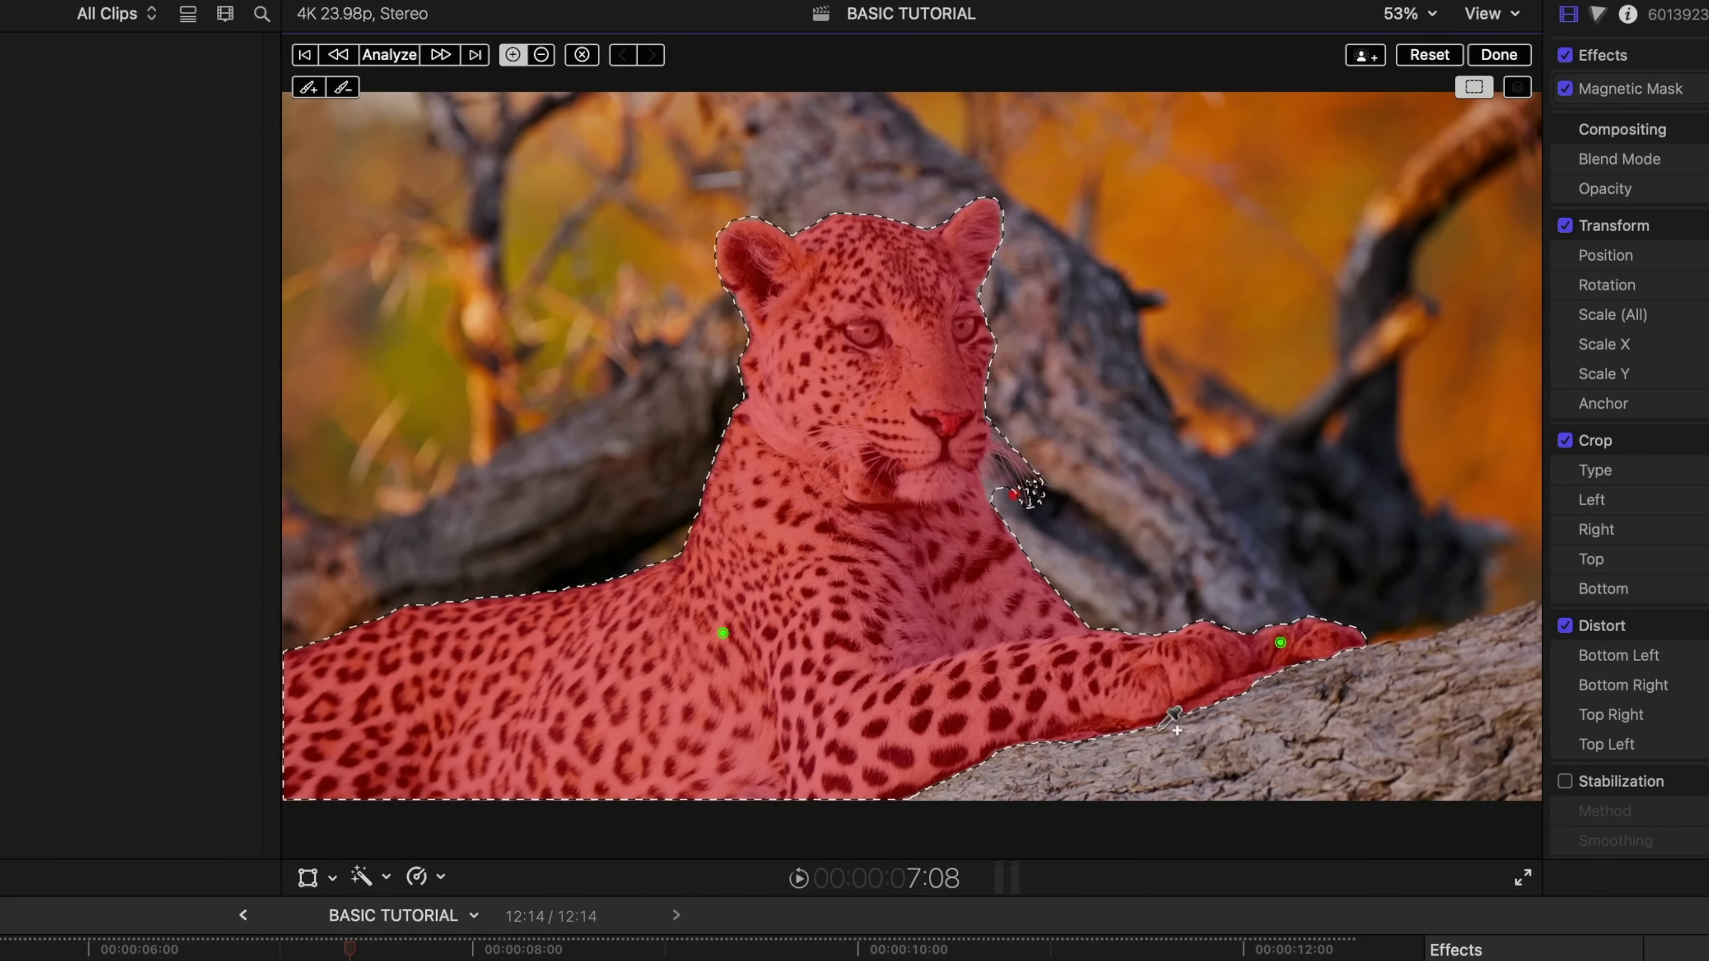
{"action": "key", "text": "super+equal"}
{"action": "left_click_drag", "start_coordinate": [1495, 451], "coordinate": [1508, 467]}
{"action": "key", "text": "super+equal"}
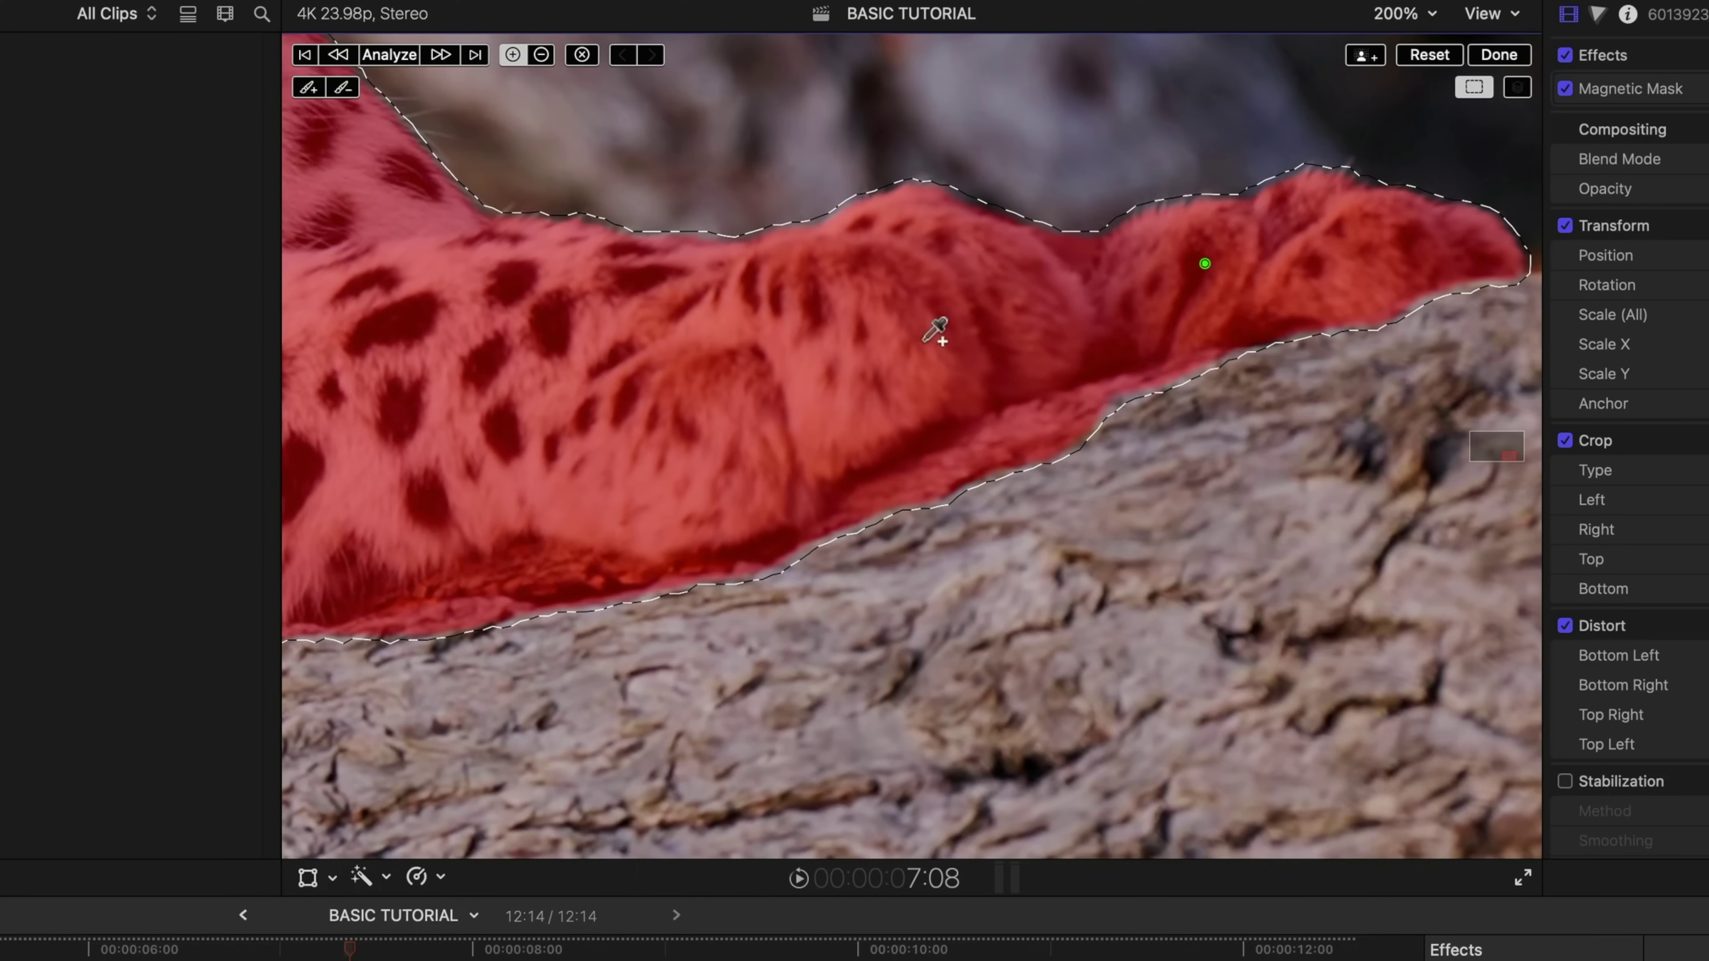
{"action": "left_click", "coordinate": [542, 56]}
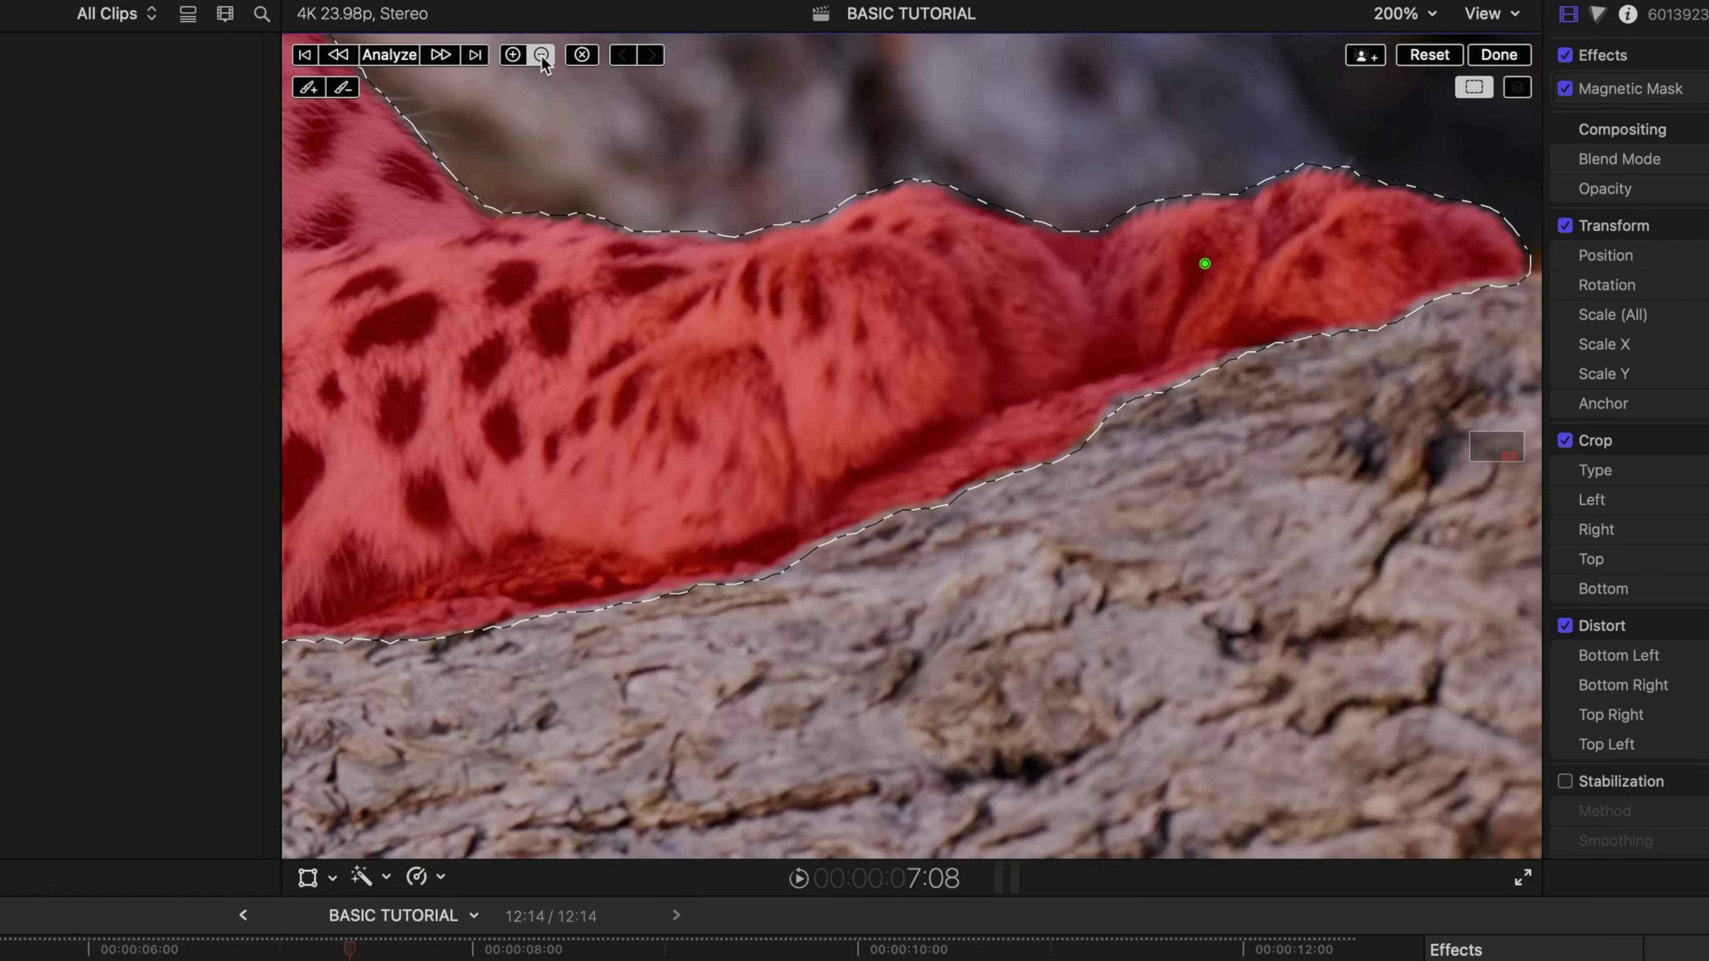
{"action": "left_click", "coordinate": [1019, 441]}
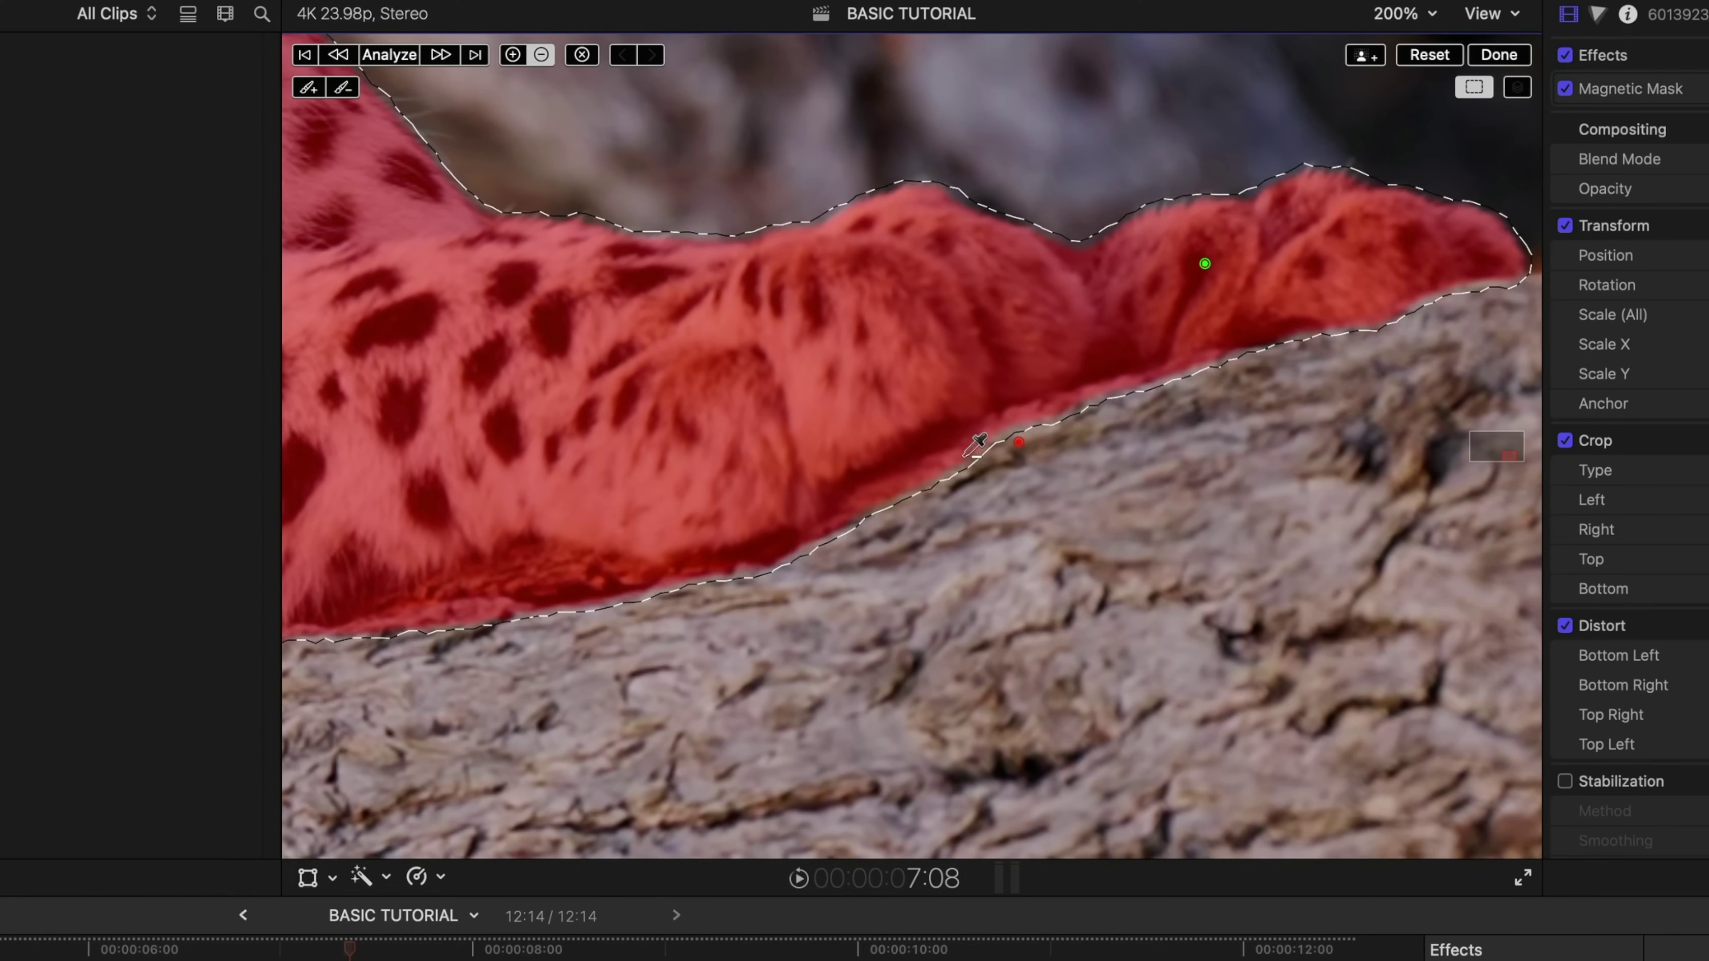
Step: Return the viewer zoom to Fit and hide the mask's dashed outline
{"action": "left_click", "coordinate": [1412, 24]}
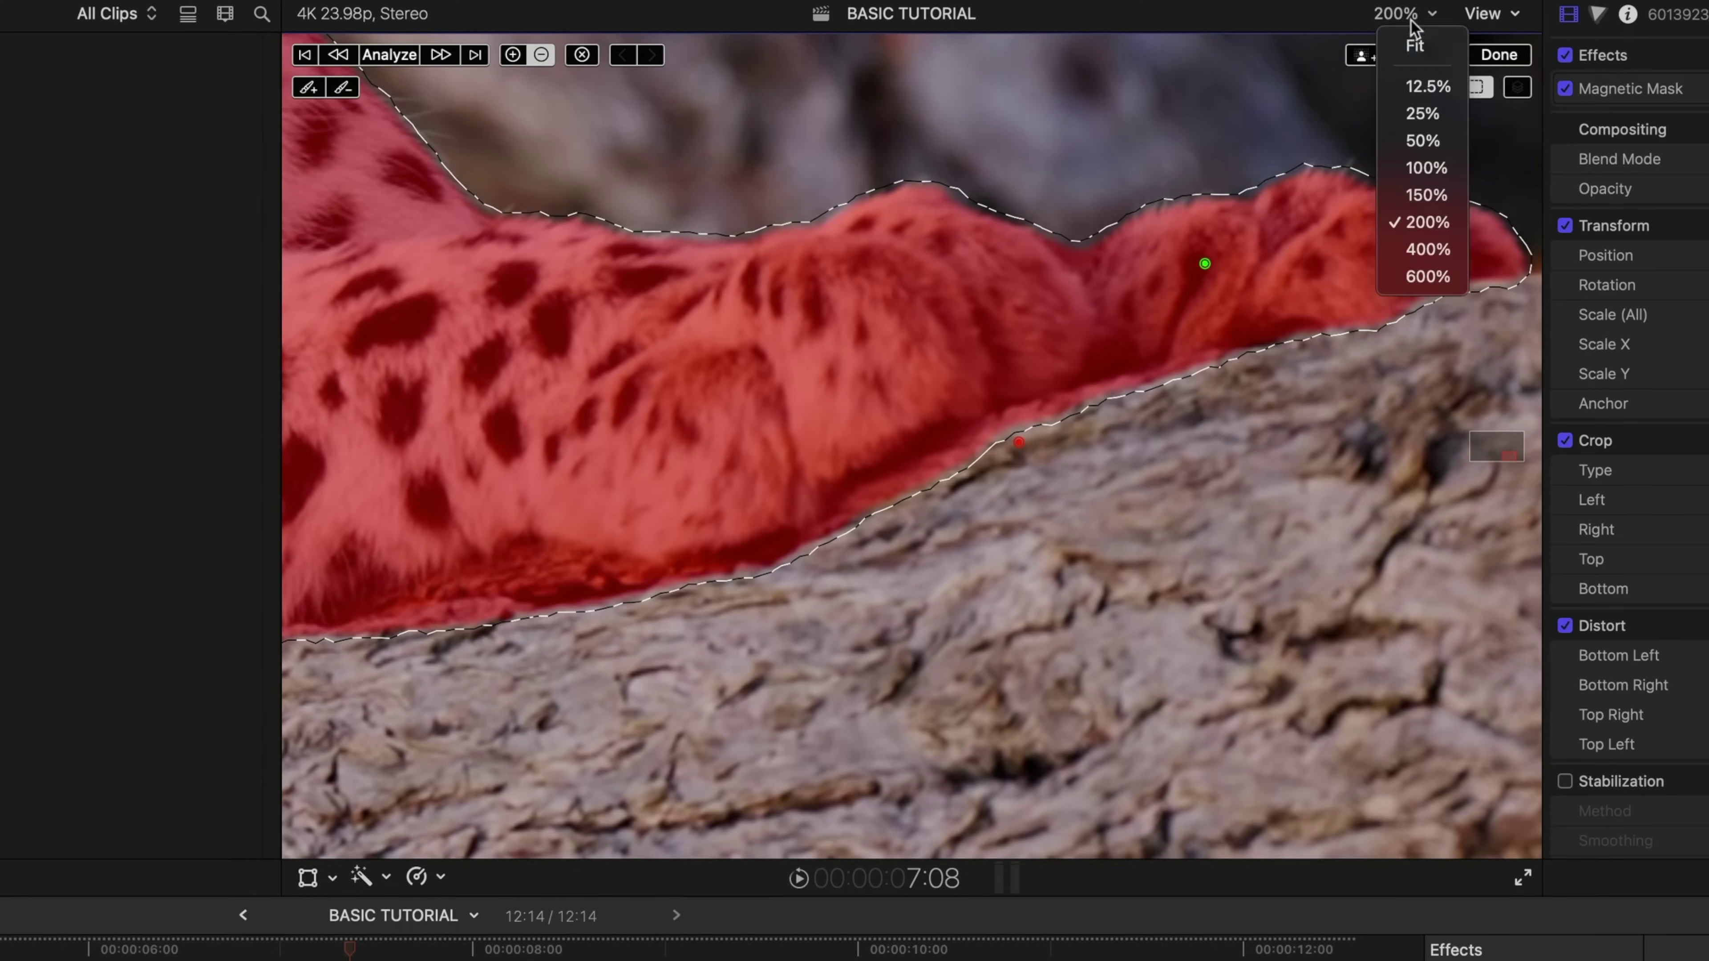
{"action": "left_click", "coordinate": [1415, 45]}
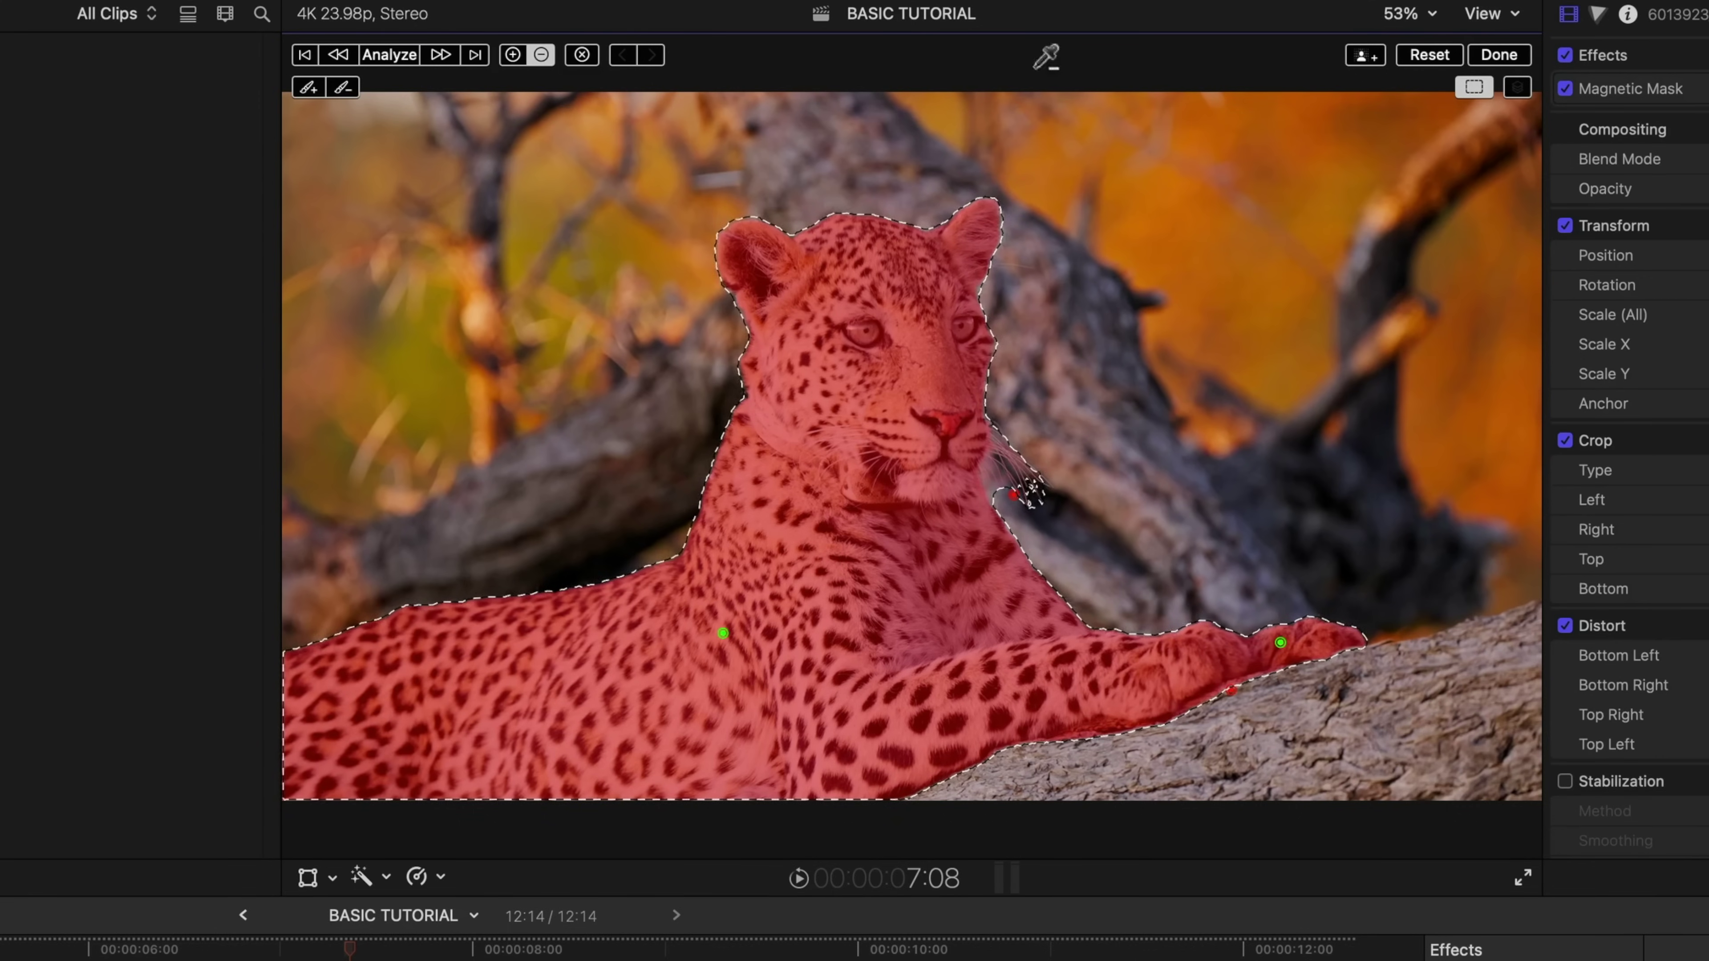
{"action": "left_click", "coordinate": [1474, 88]}
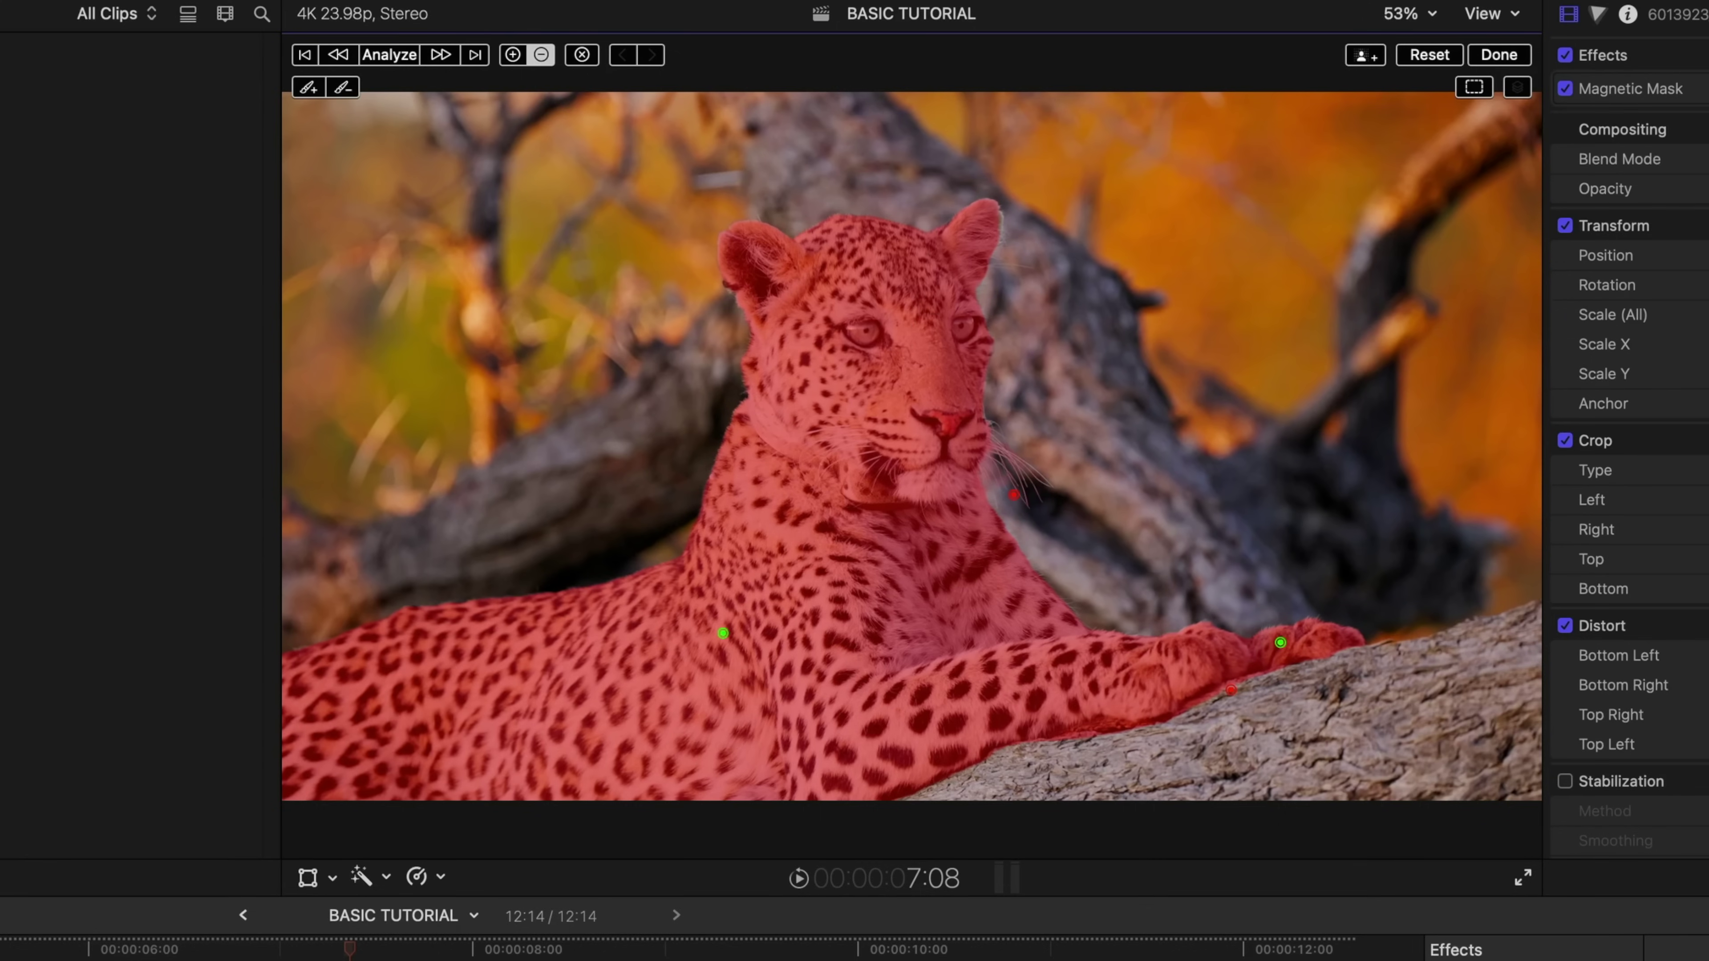
Step: Analyze the leopard mask through the whole clip and finish editing with Done
{"action": "left_click", "coordinate": [389, 54]}
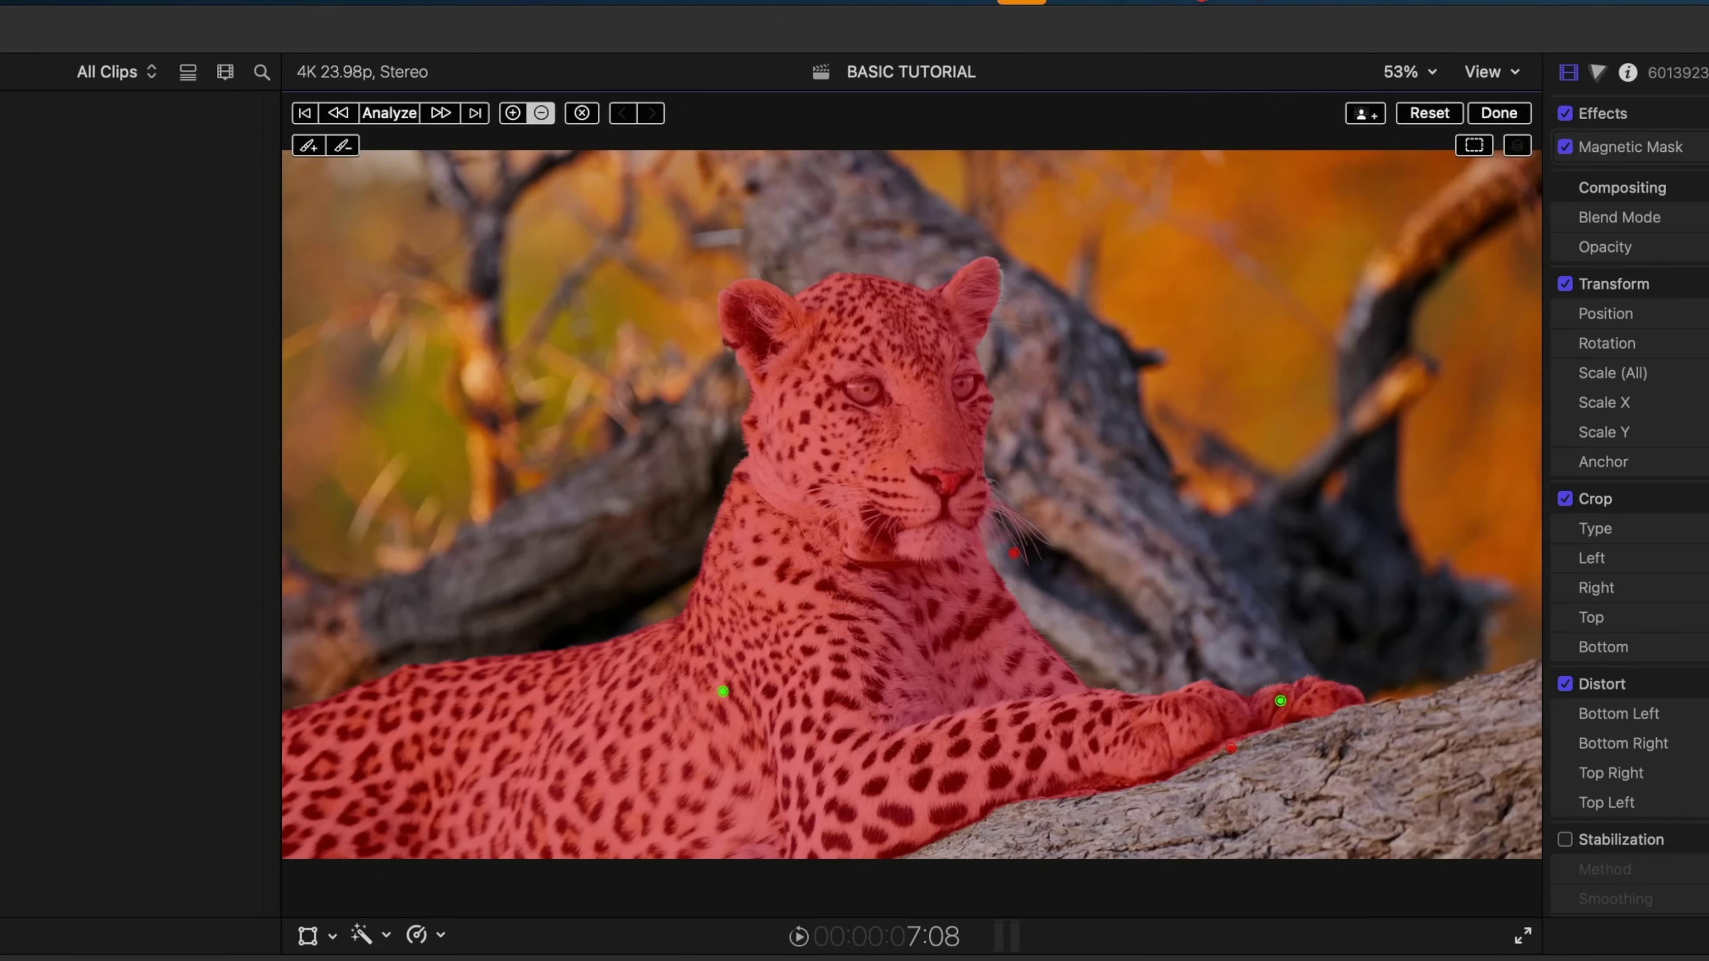
{"action": "left_click", "coordinate": [1497, 112]}
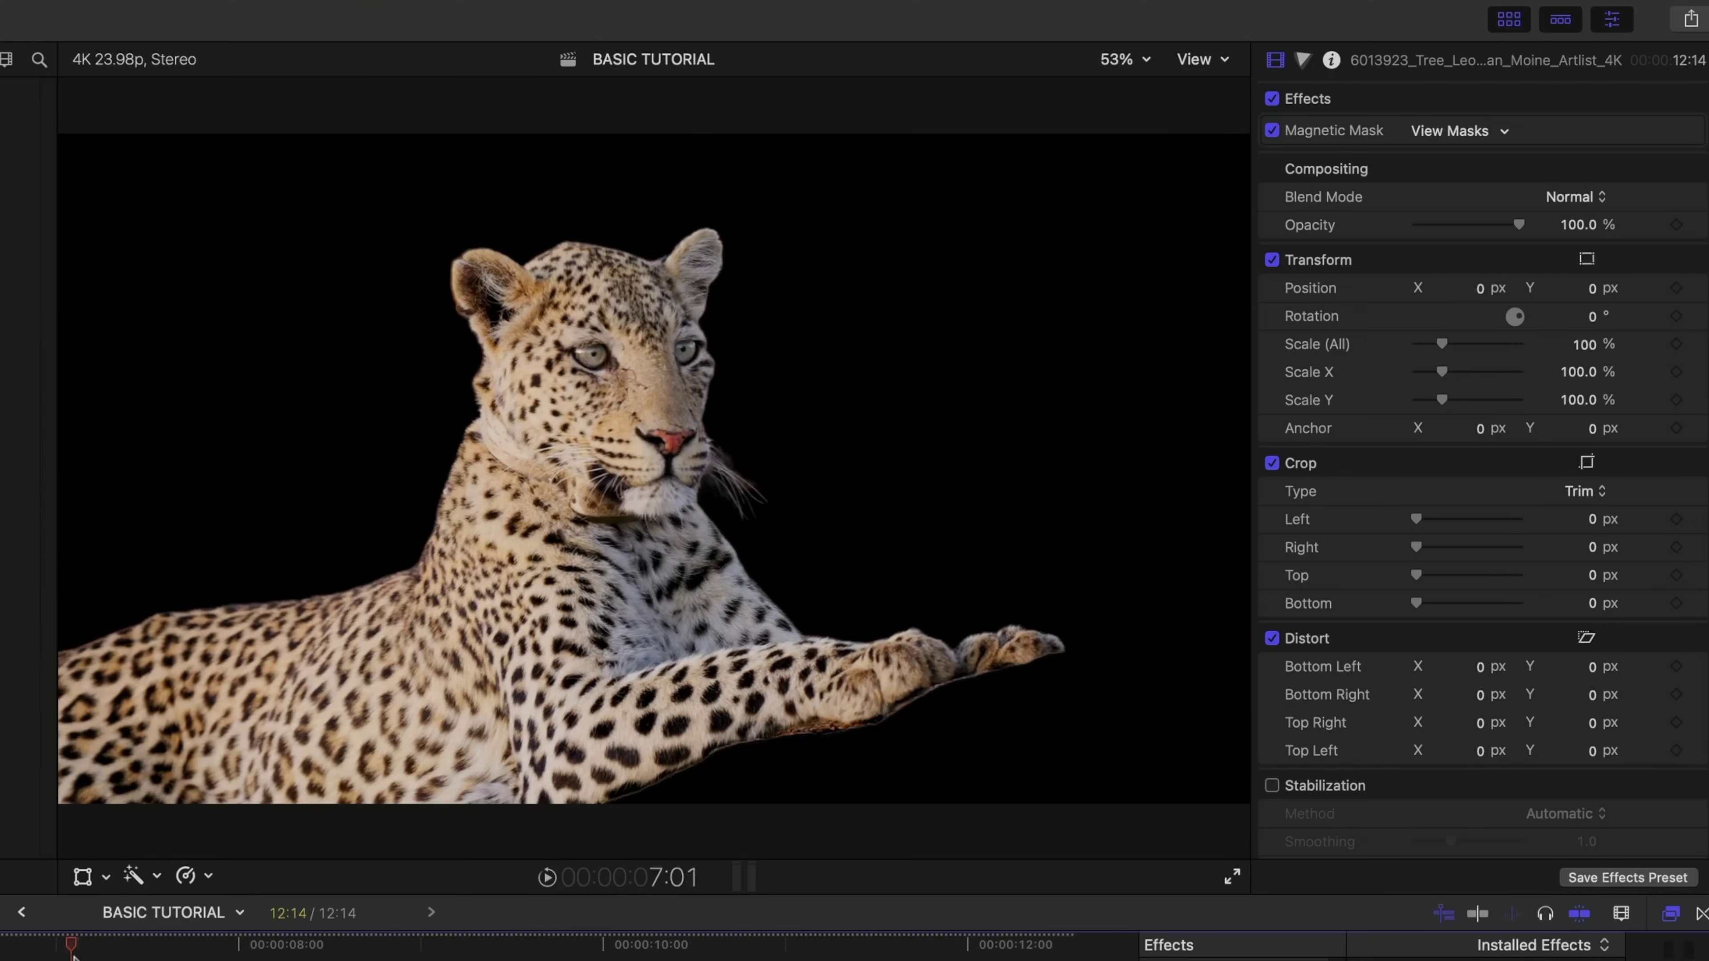
Step: Move to 7:08 and reopen the leopard's Magnetic Mask for editing from the inspector
{"action": "left_click", "coordinate": [116, 955]}
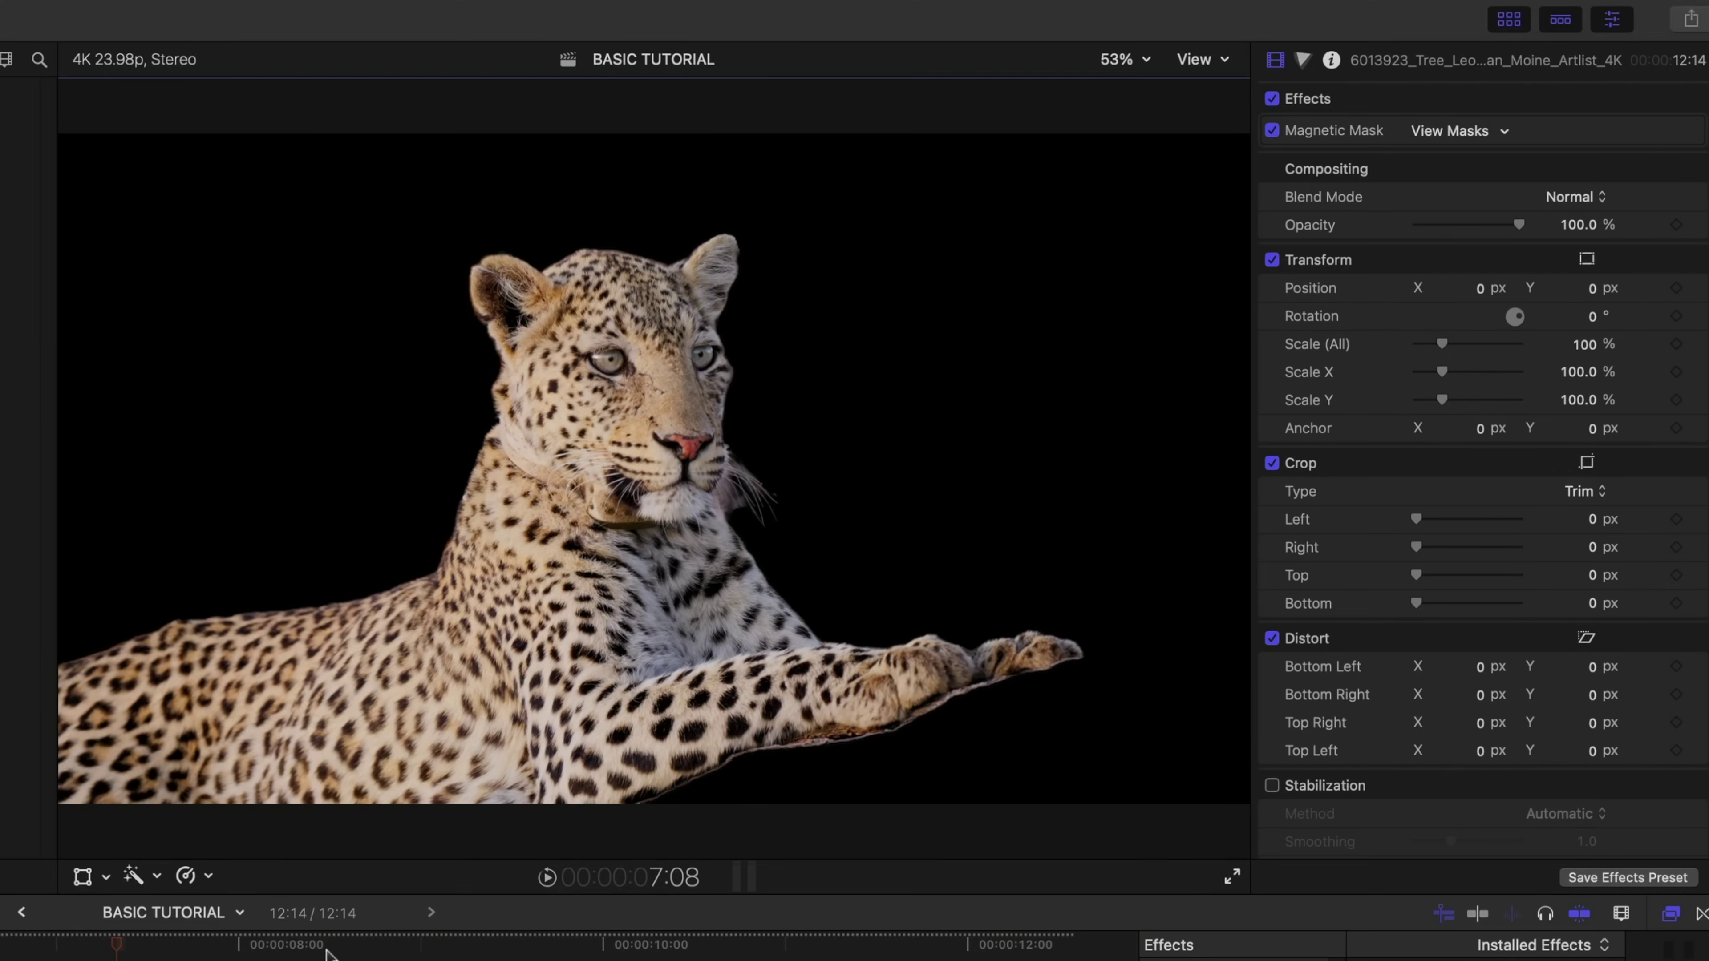
{"action": "mouse_move", "coordinate": [1268, 135]}
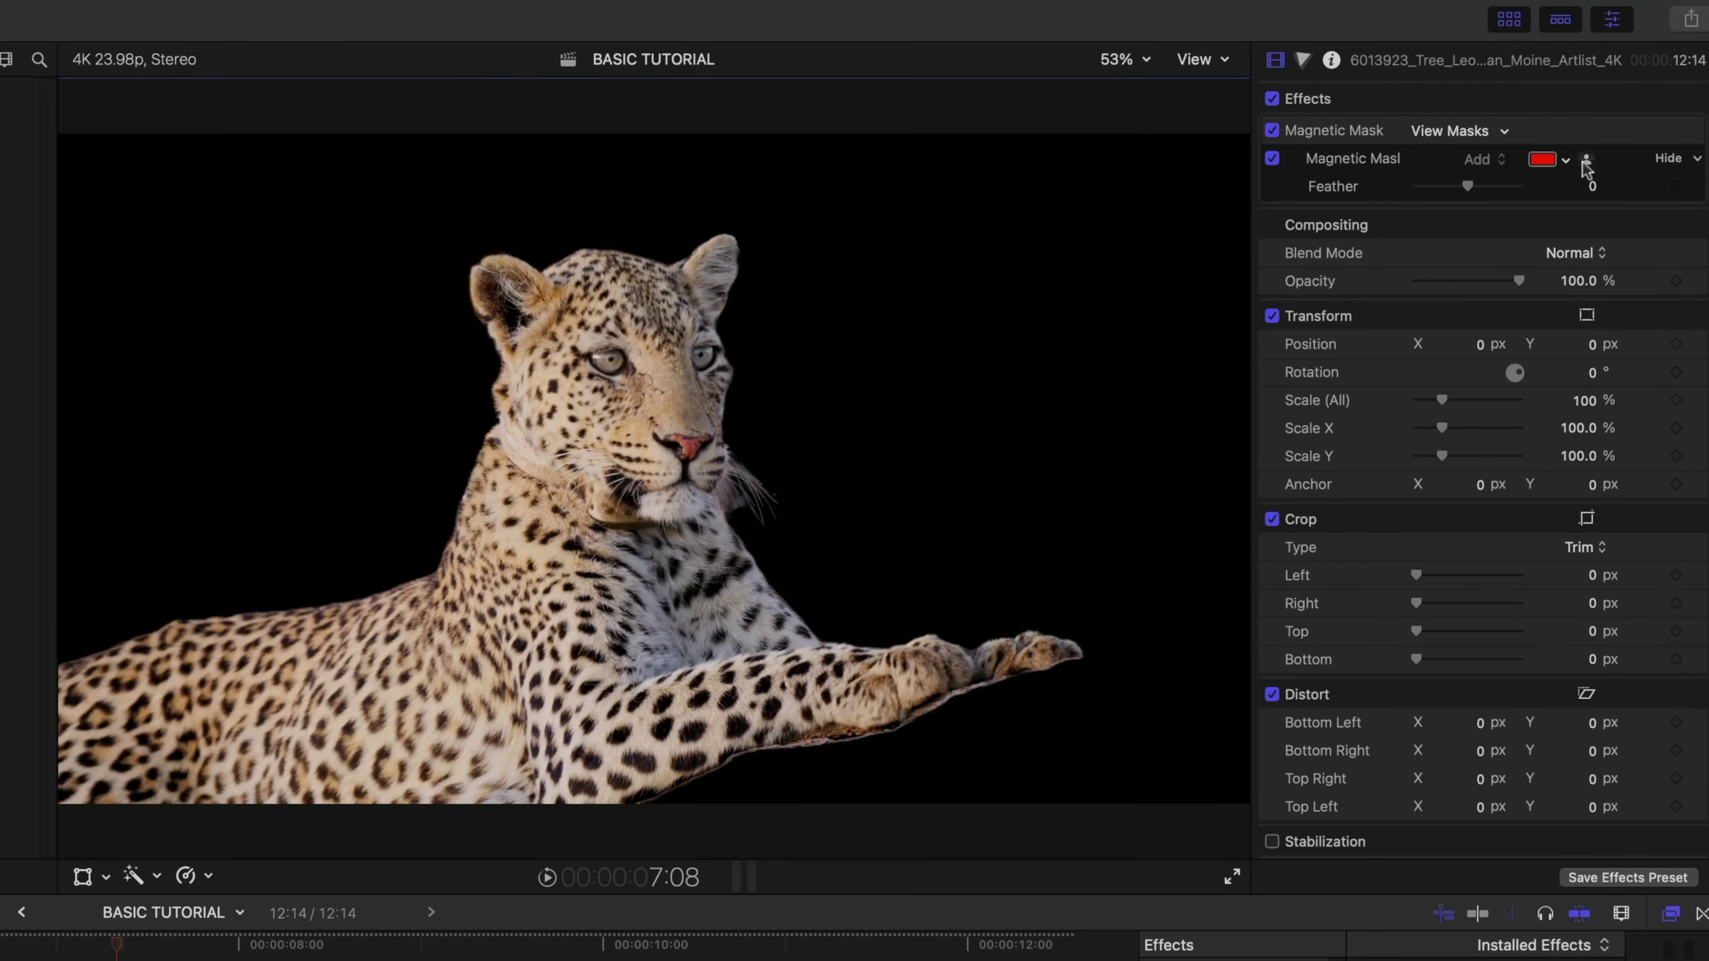
{"action": "left_click", "coordinate": [1589, 163]}
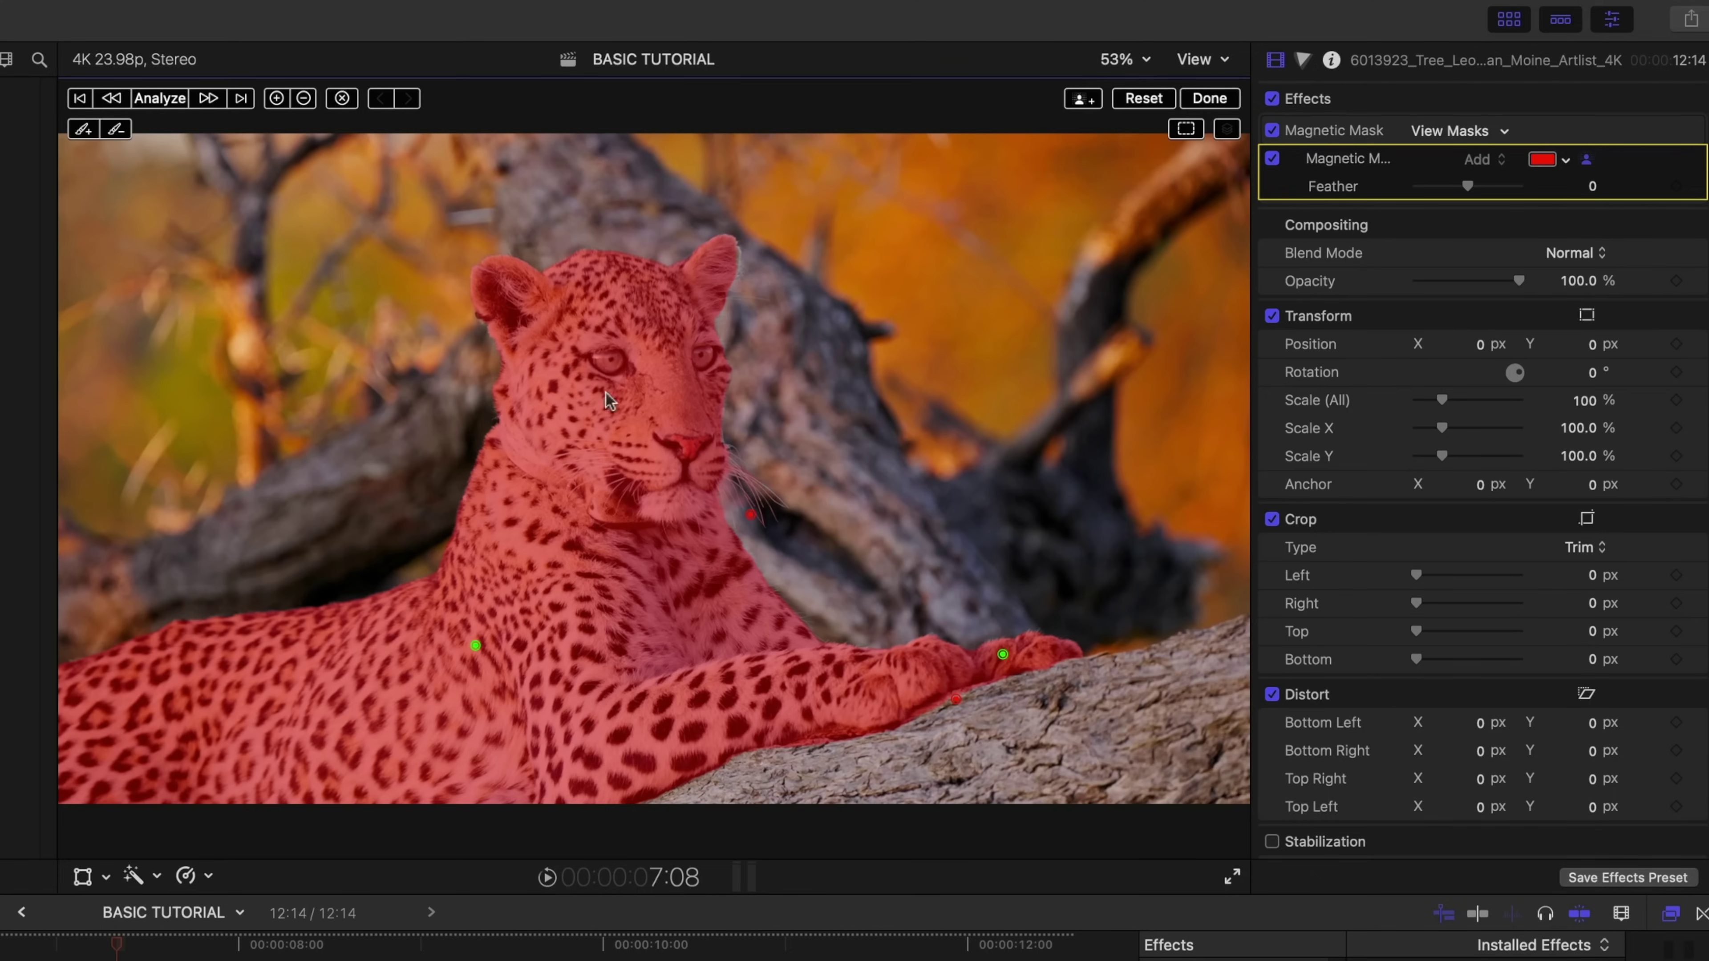
Step: At 400% zoom, brush the fuzzy whisker area out of the mask, then paint thin whiskers back in
{"action": "left_click", "coordinate": [1118, 60]}
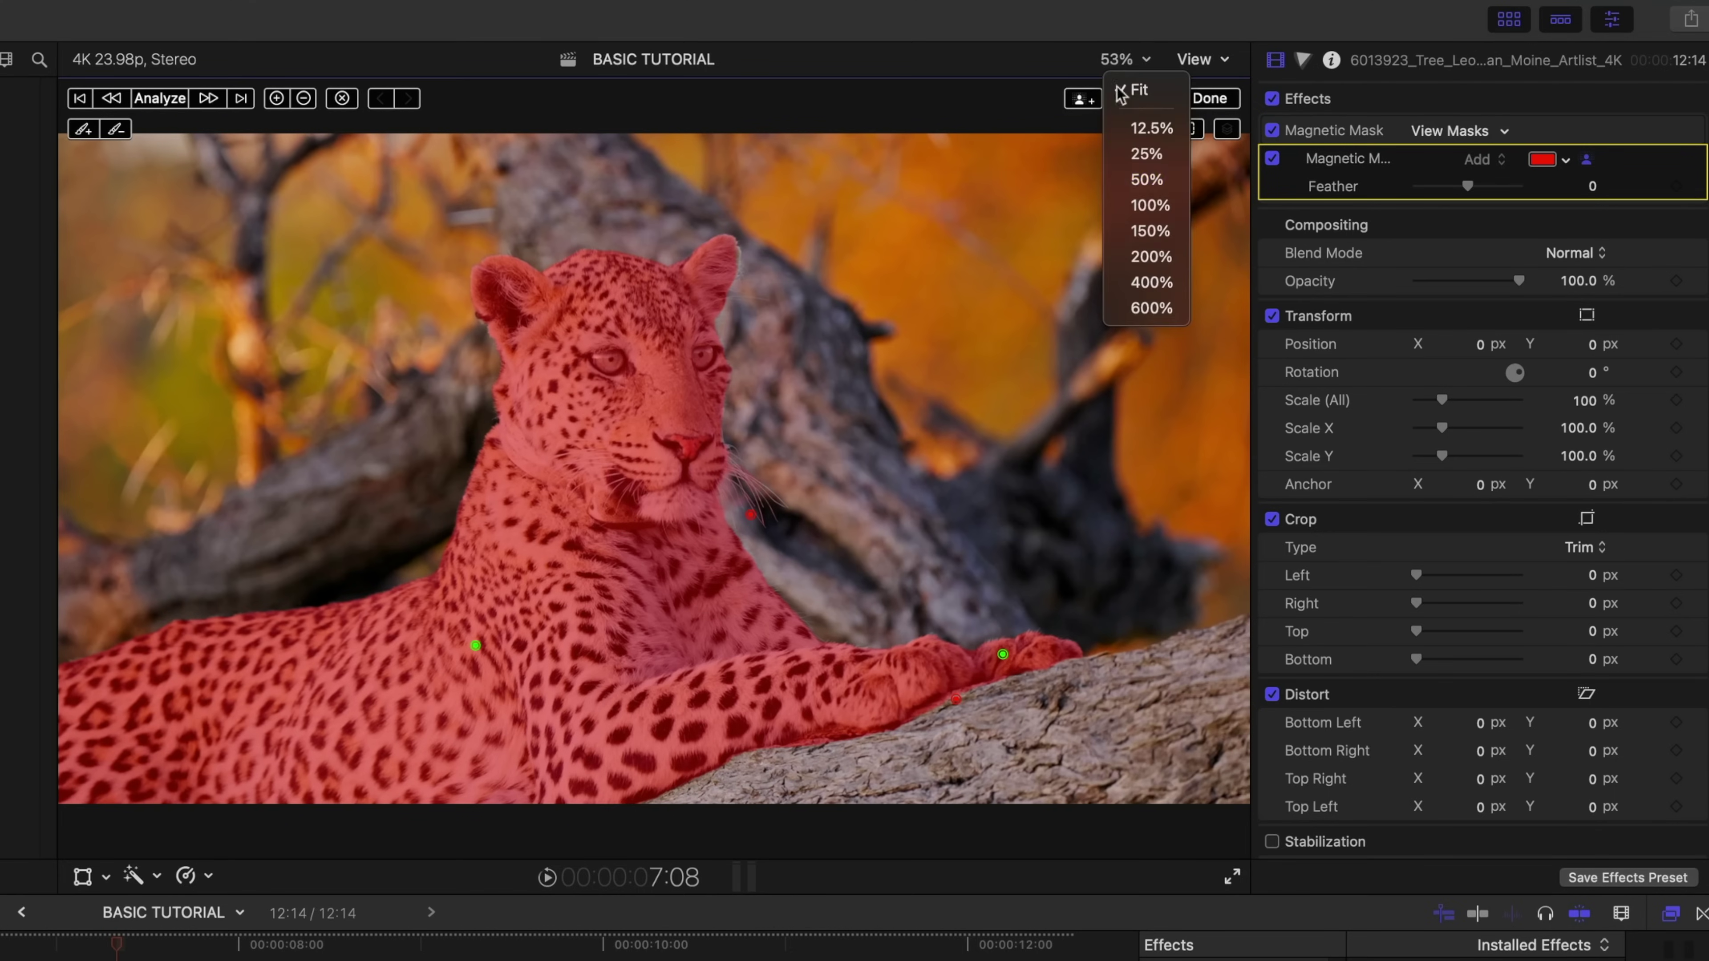
{"action": "left_click", "coordinate": [1146, 283]}
{"action": "left_click_drag", "start_coordinate": [1215, 462], "coordinate": [1206, 466]}
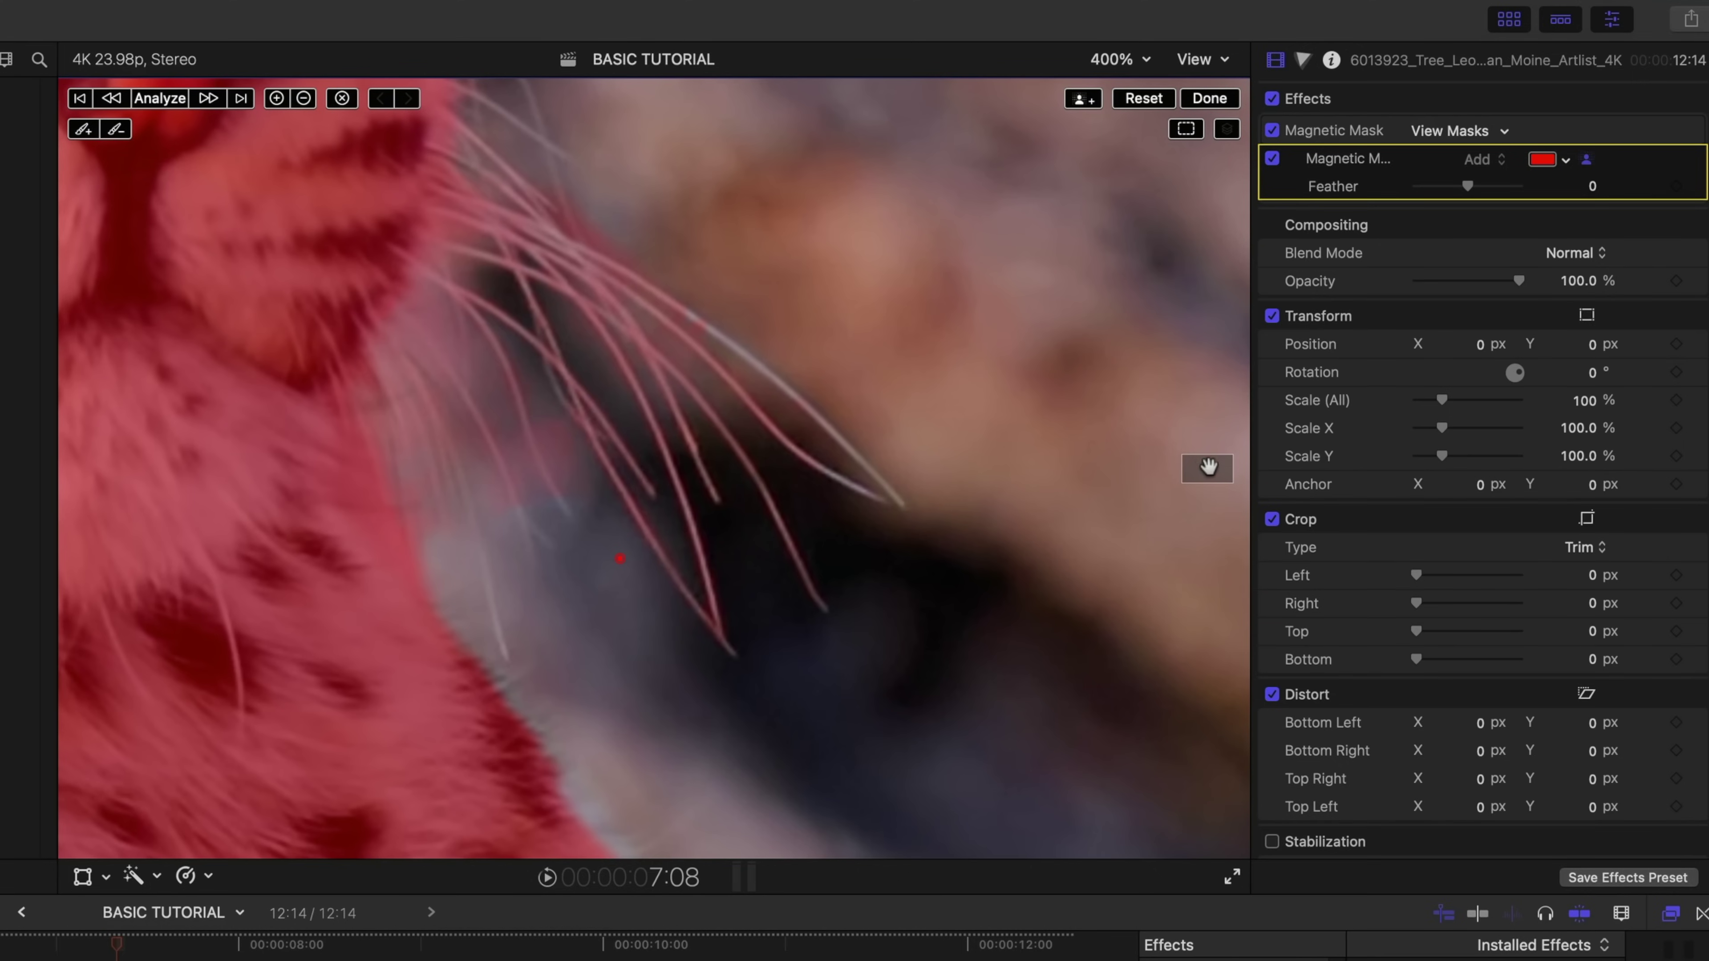
{"action": "left_click_drag", "start_coordinate": [1209, 468], "coordinate": [1209, 469]}
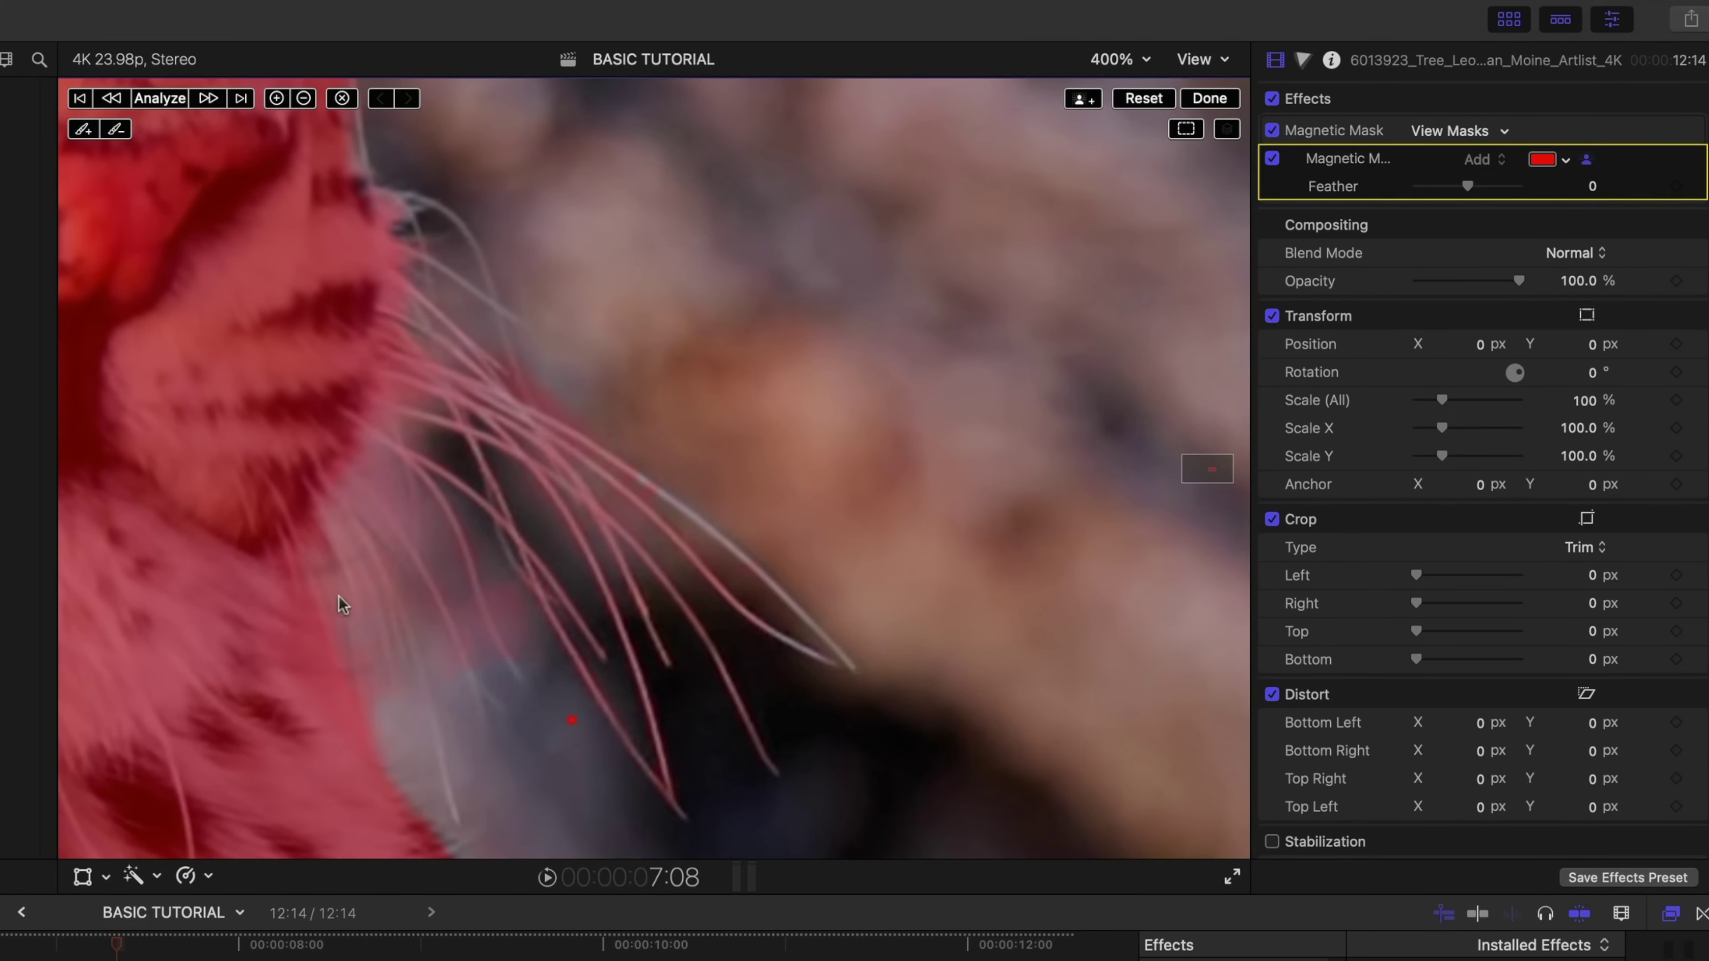
{"action": "left_click", "coordinate": [115, 130]}
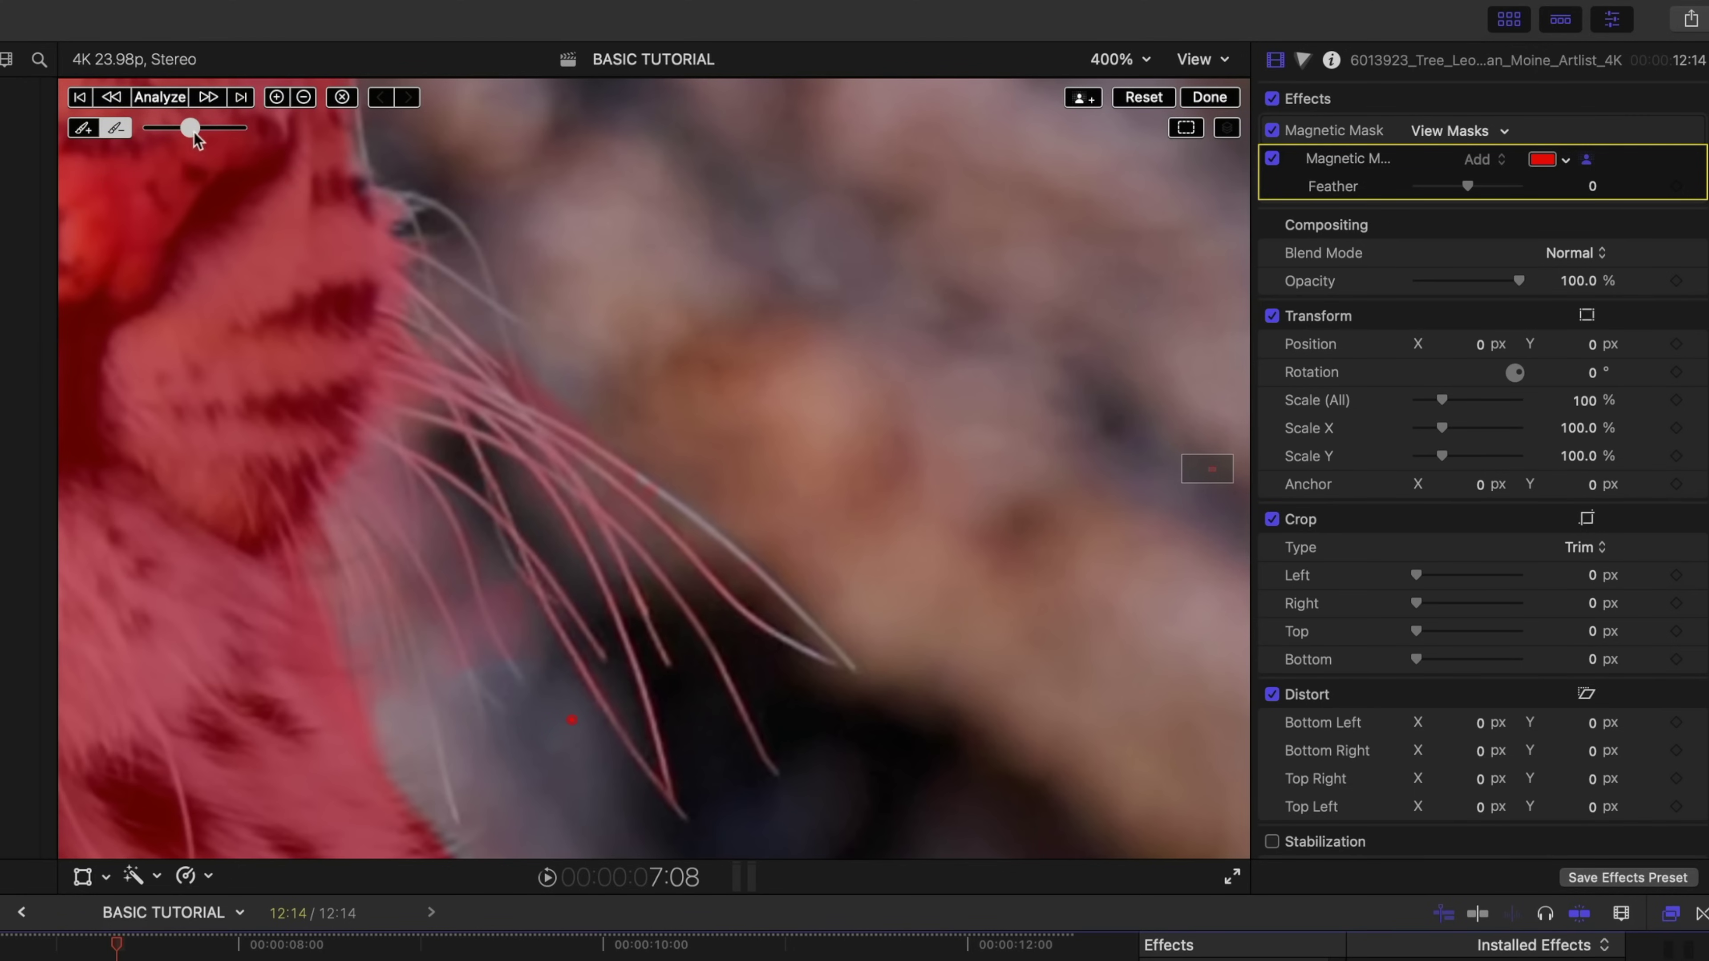
{"action": "left_click_drag", "start_coordinate": [191, 129], "coordinate": [235, 136]}
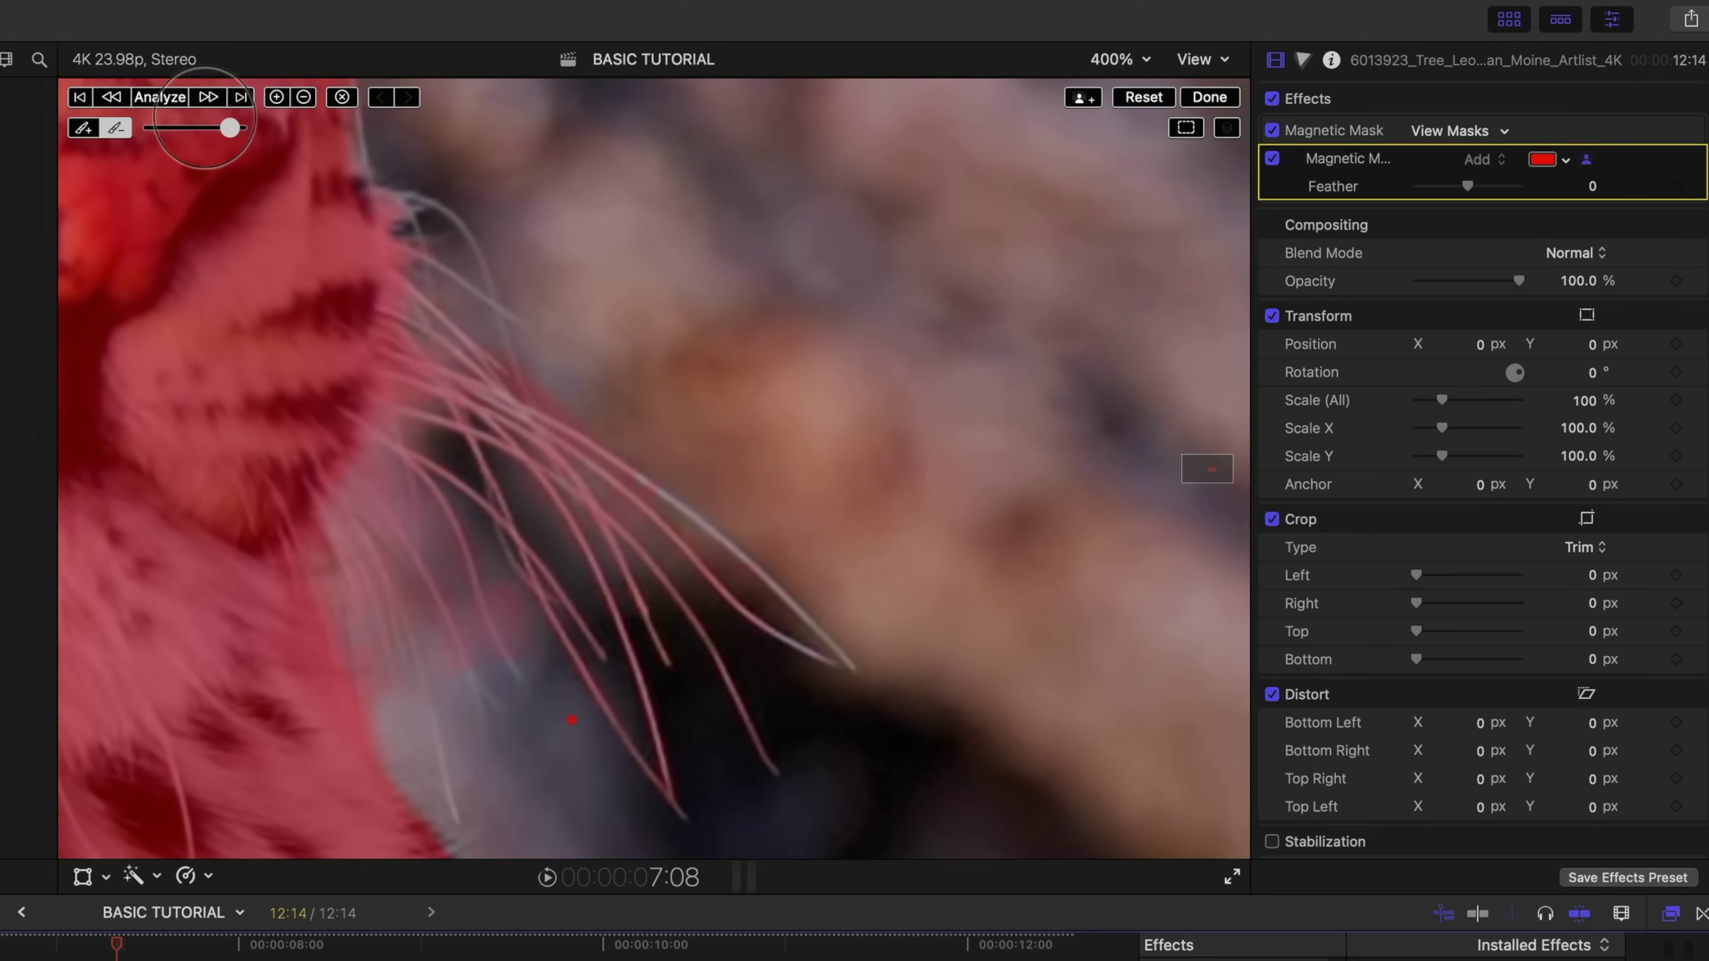
{"action": "mouse_move", "coordinate": [233, 133]}
{"action": "left_mouse_down"}
{"action": "mouse_move", "coordinate": [151, 130]}
{"action": "mouse_move", "coordinate": [238, 129]}
{"action": "left_mouse_up"}
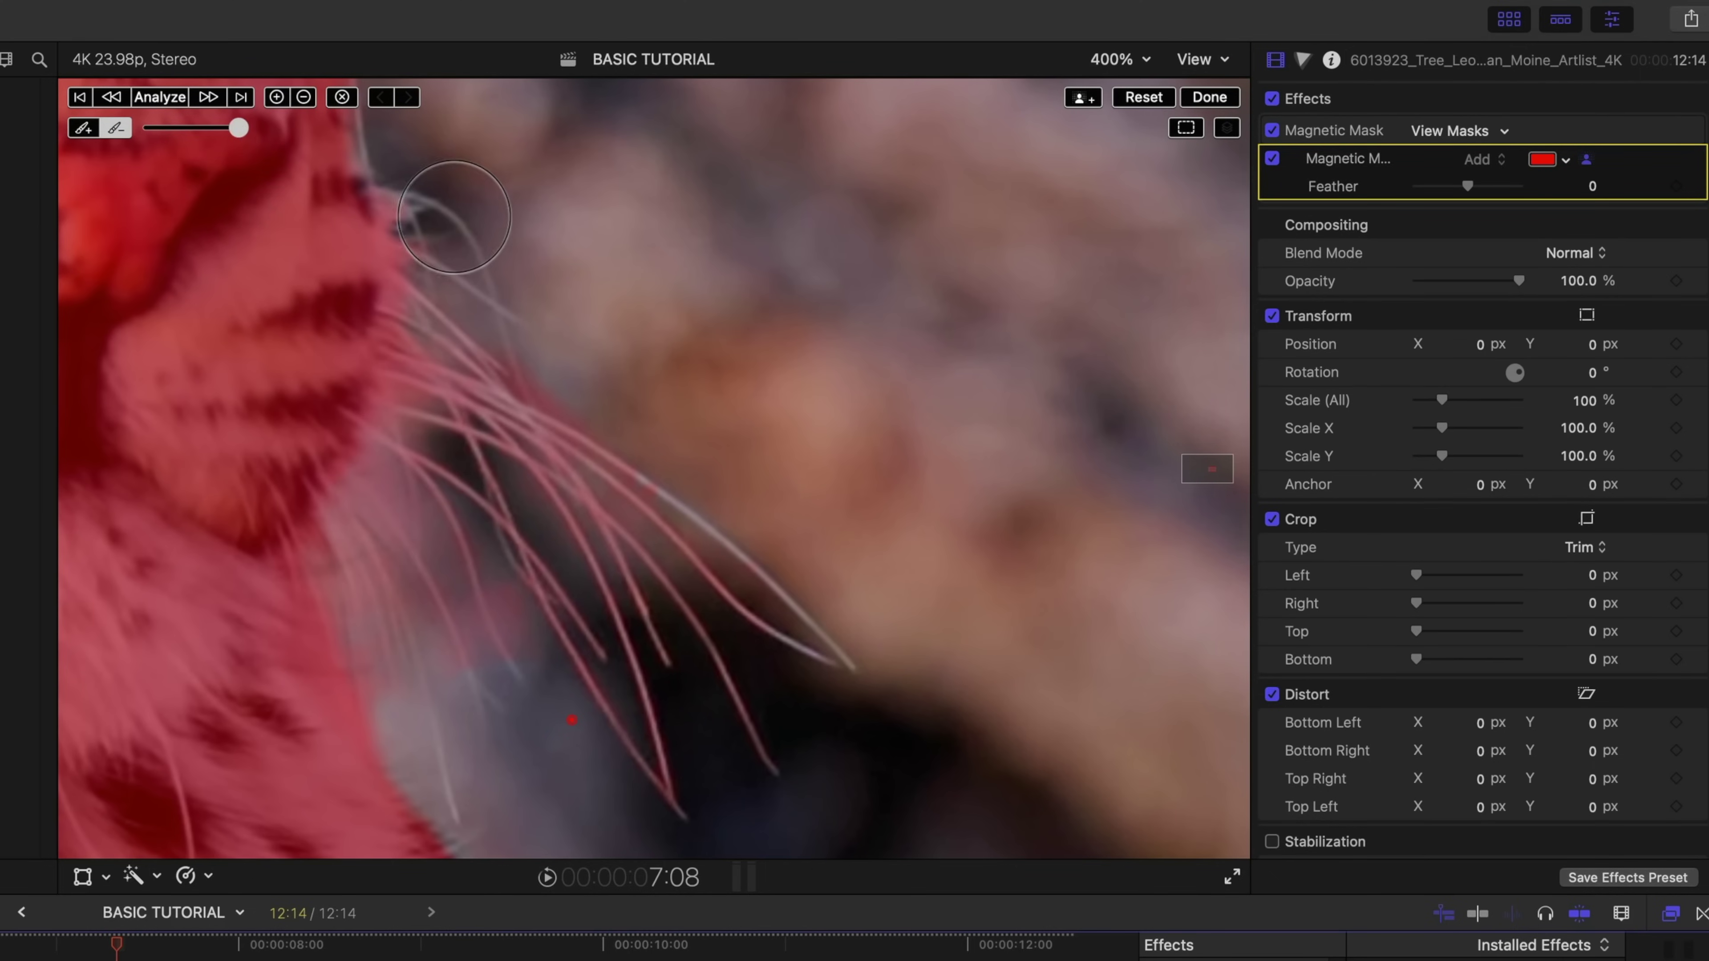
{"action": "mouse_move", "coordinate": [459, 296]}
{"action": "left_mouse_down"}
{"action": "mouse_move", "coordinate": [438, 438]}
{"action": "mouse_move", "coordinate": [387, 566]}
{"action": "mouse_move", "coordinate": [515, 592]}
{"action": "mouse_move", "coordinate": [700, 571]}
{"action": "left_mouse_up"}
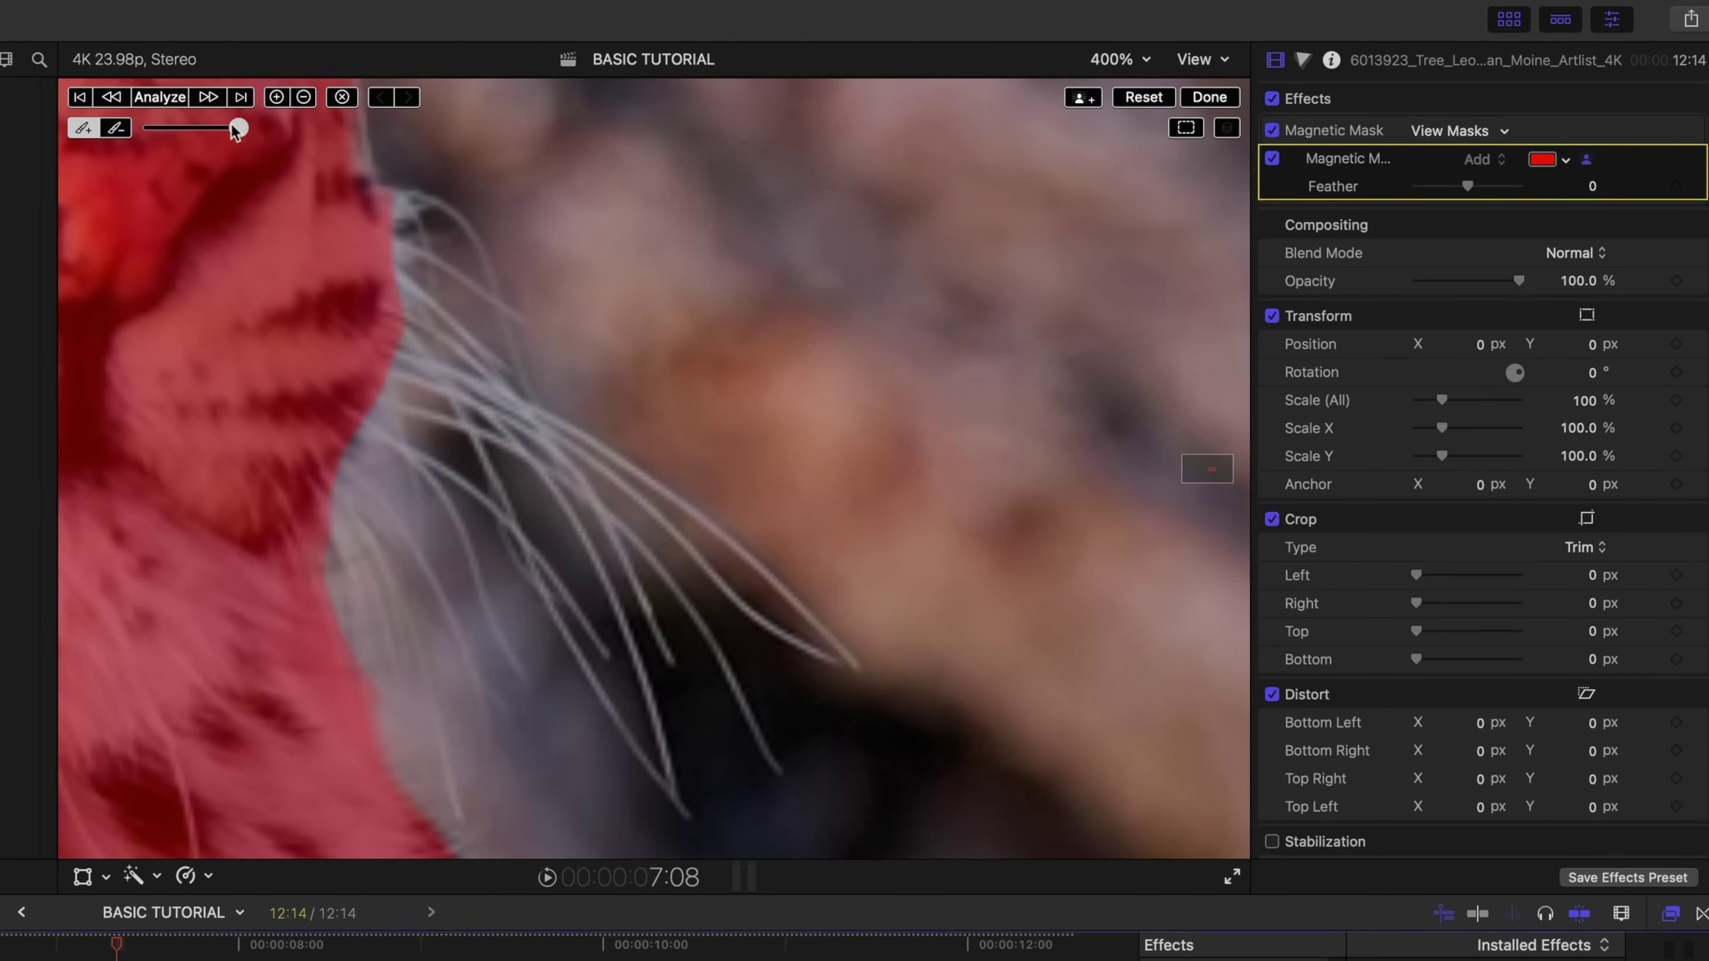
{"action": "left_click_drag", "start_coordinate": [237, 128], "coordinate": [150, 131]}
{"action": "mouse_move", "coordinate": [400, 355]}
{"action": "left_mouse_down"}
{"action": "mouse_move", "coordinate": [673, 774]}
{"action": "mouse_move", "coordinate": [471, 430]}
{"action": "mouse_move", "coordinate": [615, 523]}
{"action": "mouse_move", "coordinate": [673, 673]}
{"action": "mouse_move", "coordinate": [477, 592]}
{"action": "mouse_move", "coordinate": [485, 243]}
{"action": "left_mouse_up"}
Step: Set the viewer to Fit and analyze the mask one frame at a time over eight frames
{"action": "left_click", "coordinate": [1099, 67]}
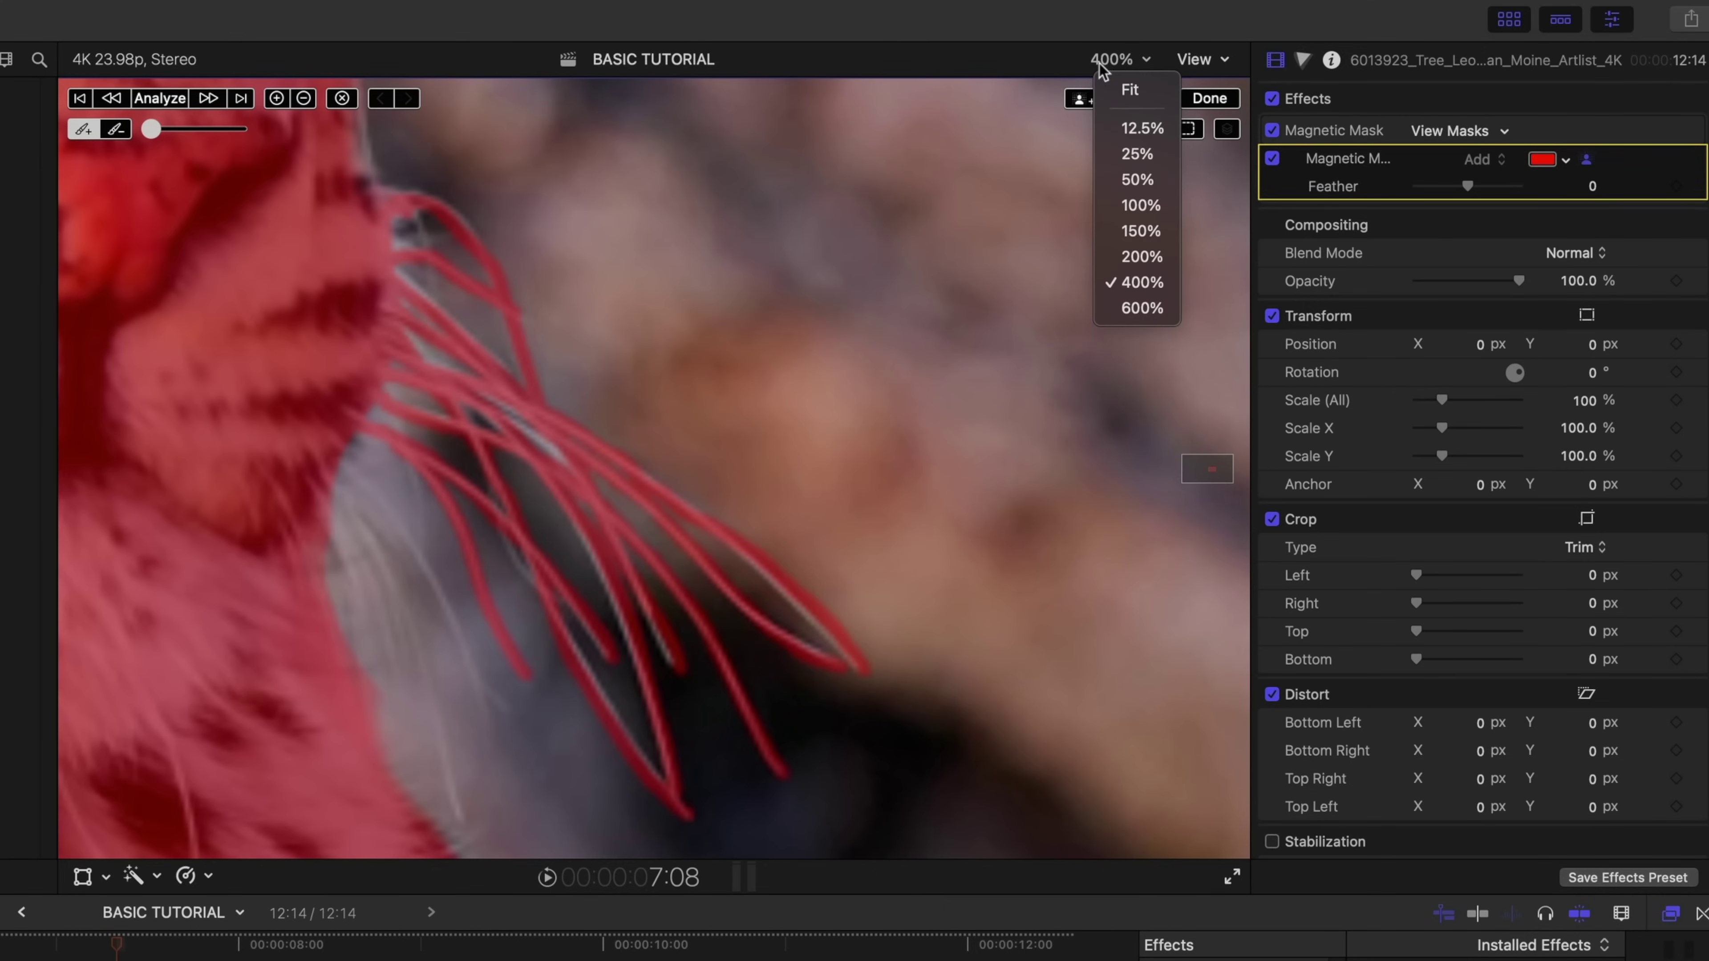
{"action": "left_click", "coordinate": [1118, 85]}
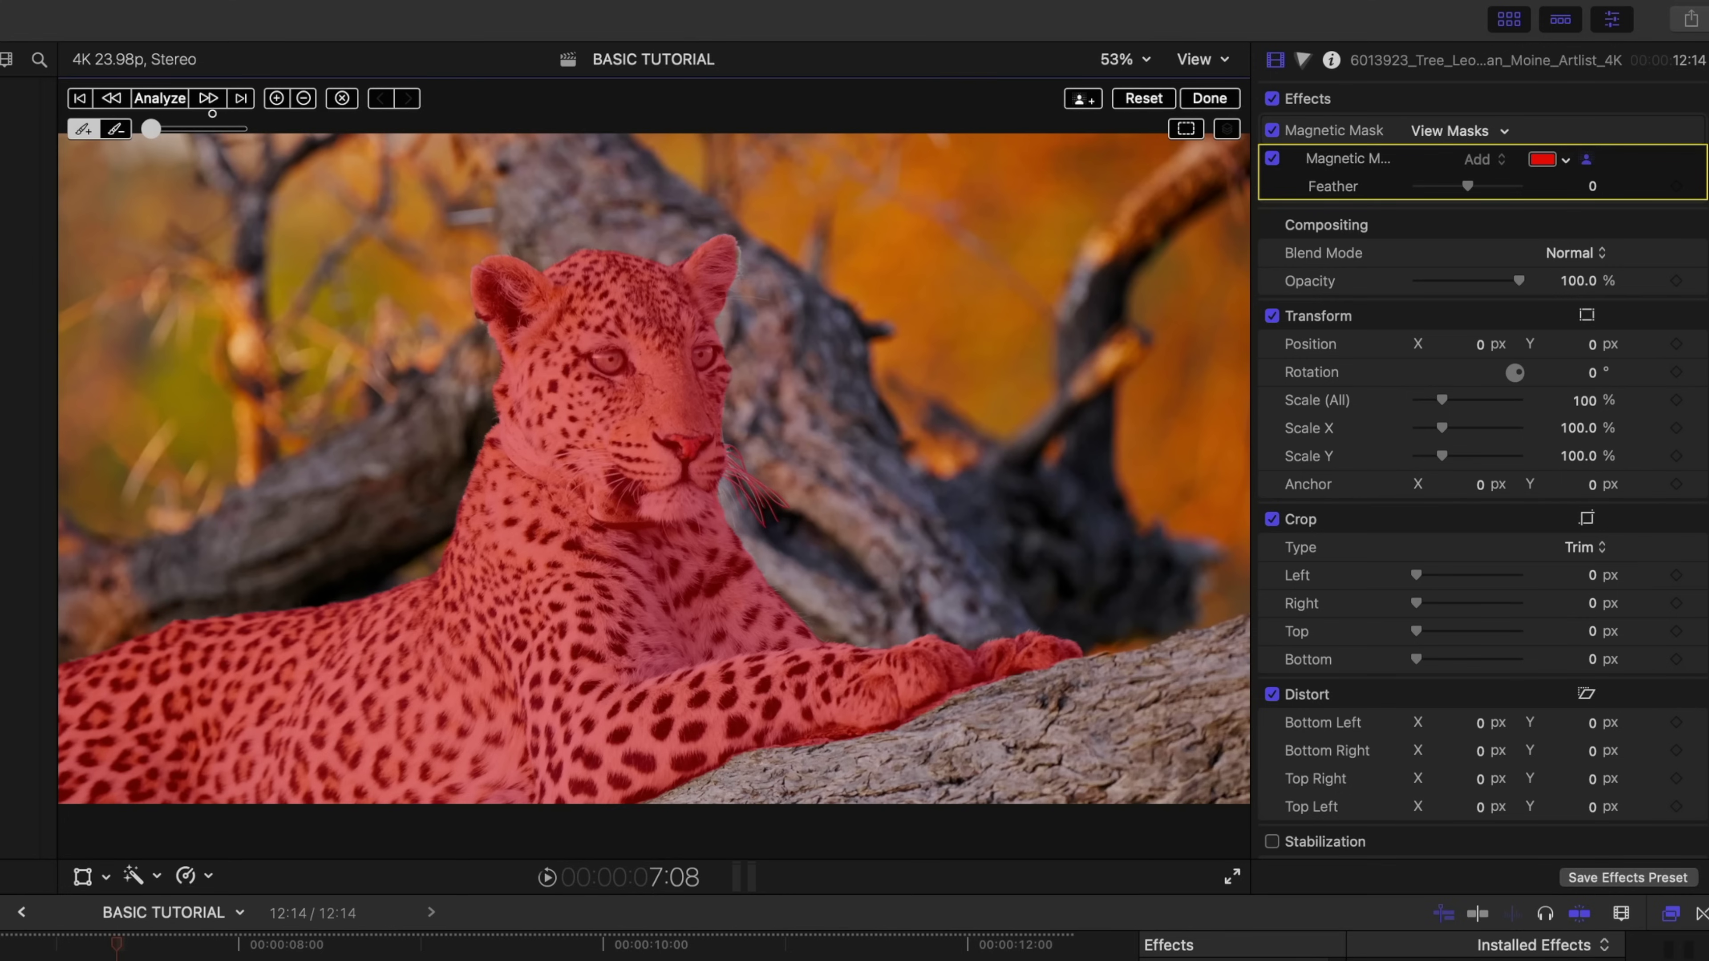
{"action": "left_click", "coordinate": [246, 98]}
{"action": "left_click", "coordinate": [242, 99]}
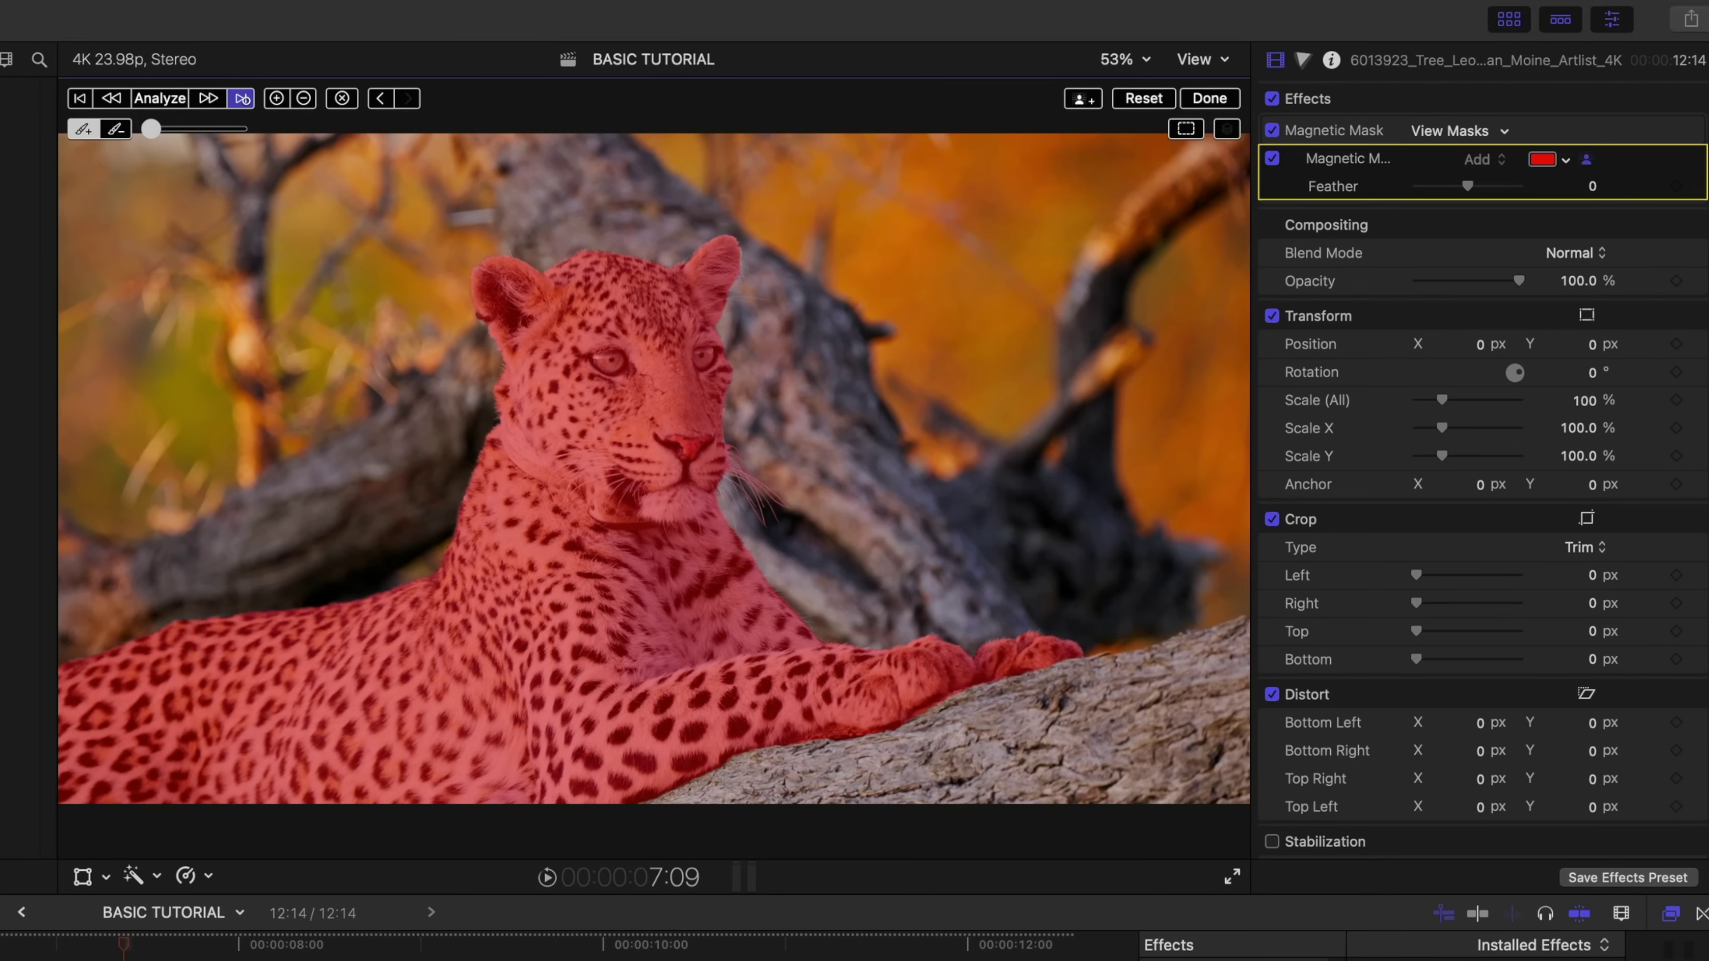
{"action": "left_click", "coordinate": [242, 99]}
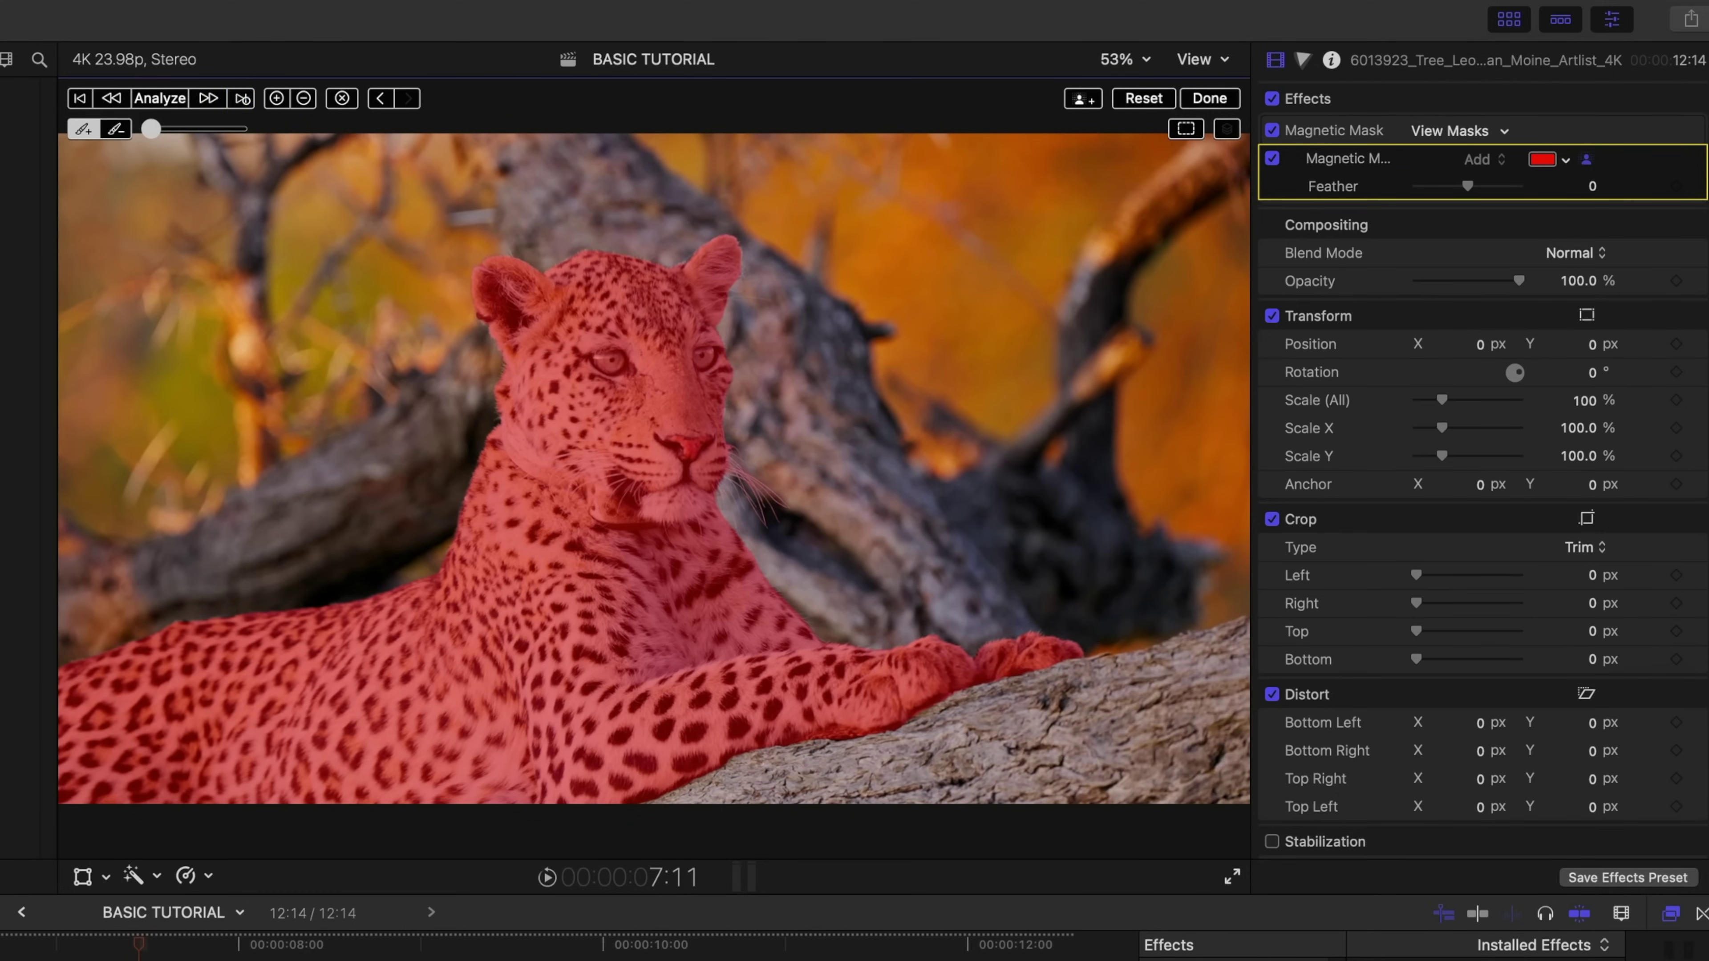
{"action": "left_click", "coordinate": [242, 98]}
{"action": "left_click", "coordinate": [242, 98]}
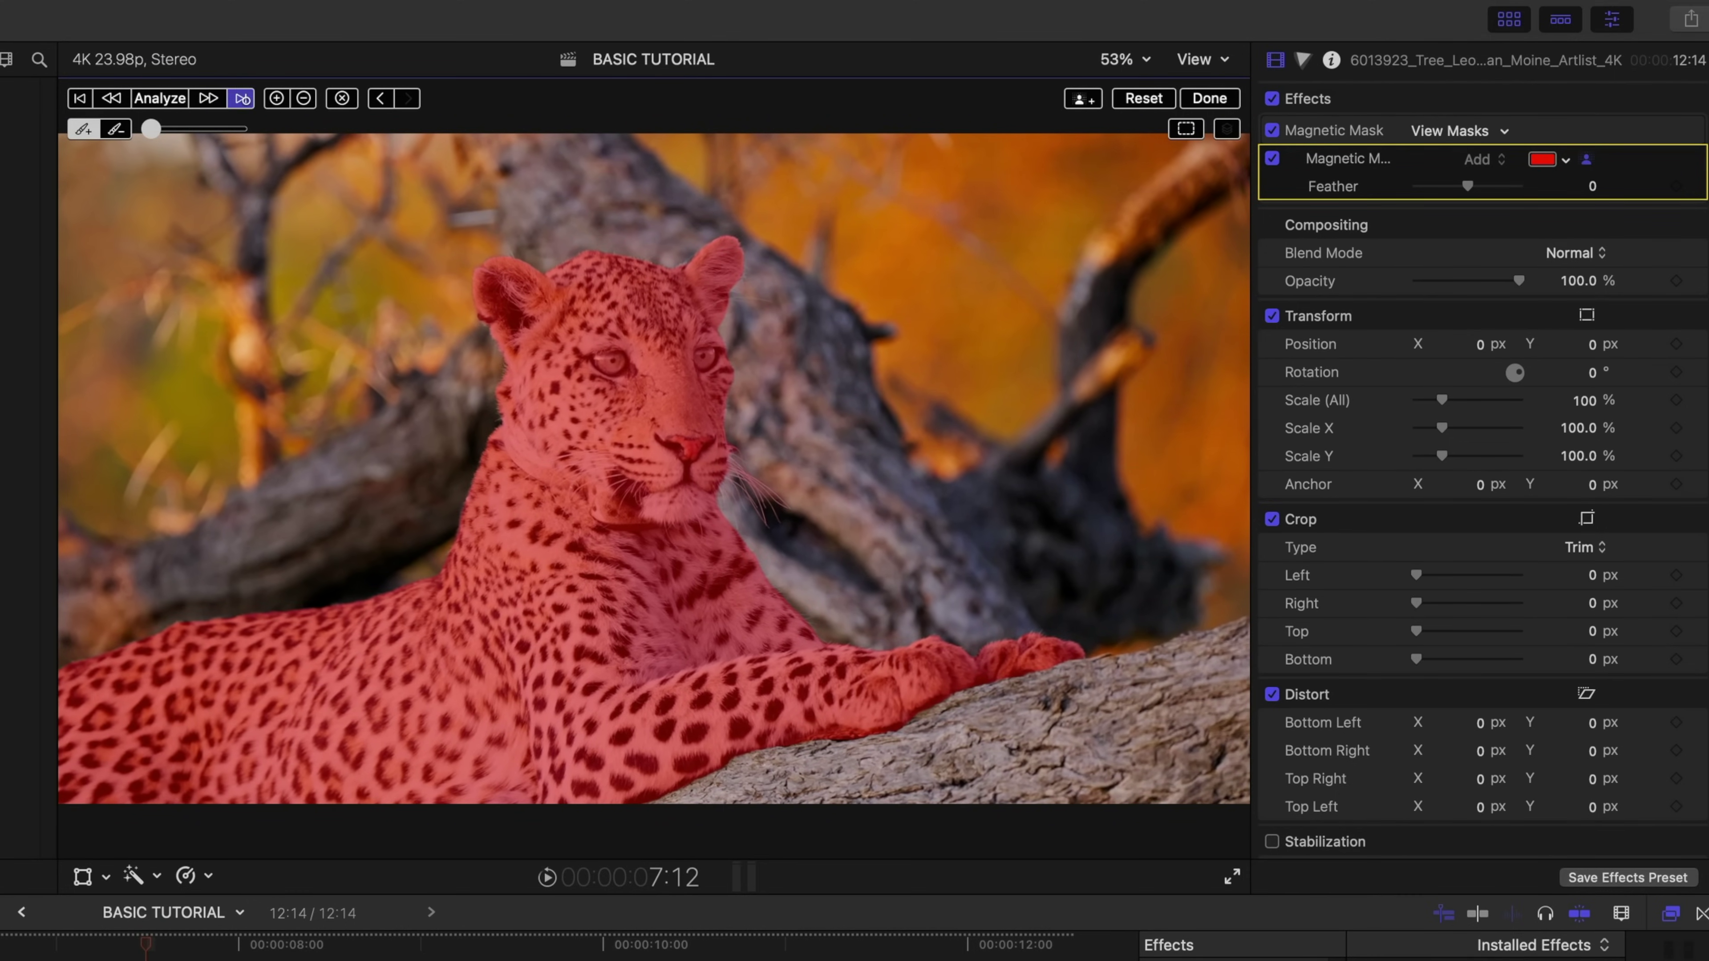
{"action": "left_click", "coordinate": [242, 99]}
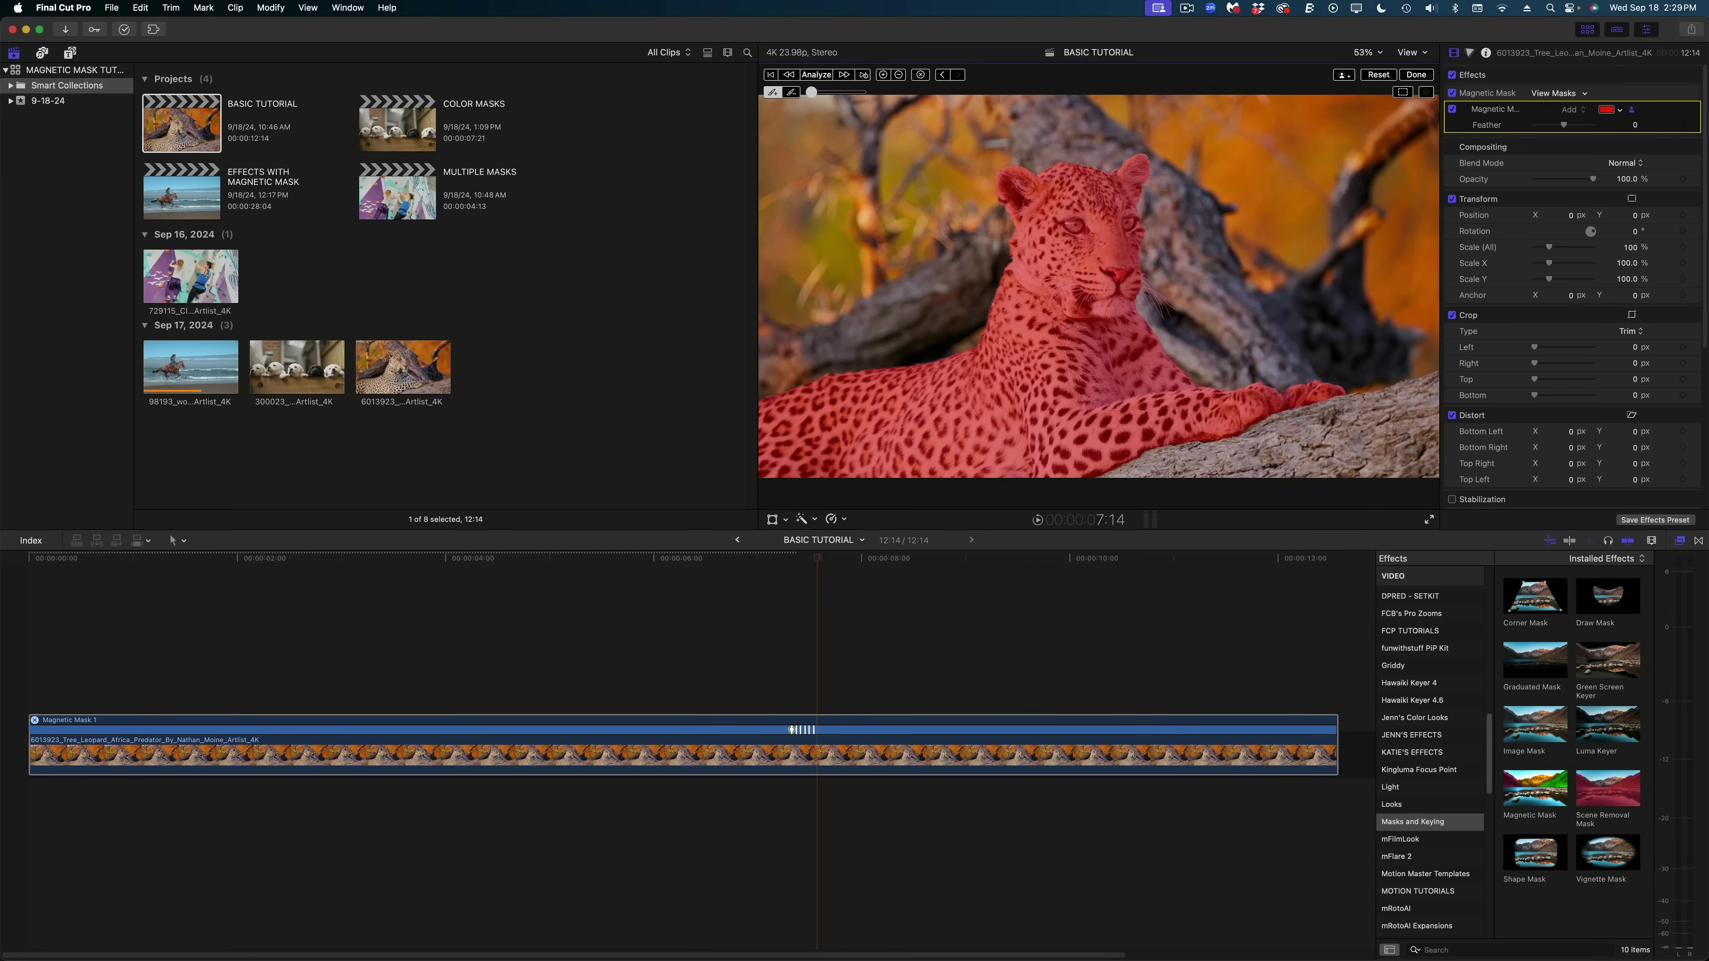
{"action": "left_click", "coordinate": [864, 74]}
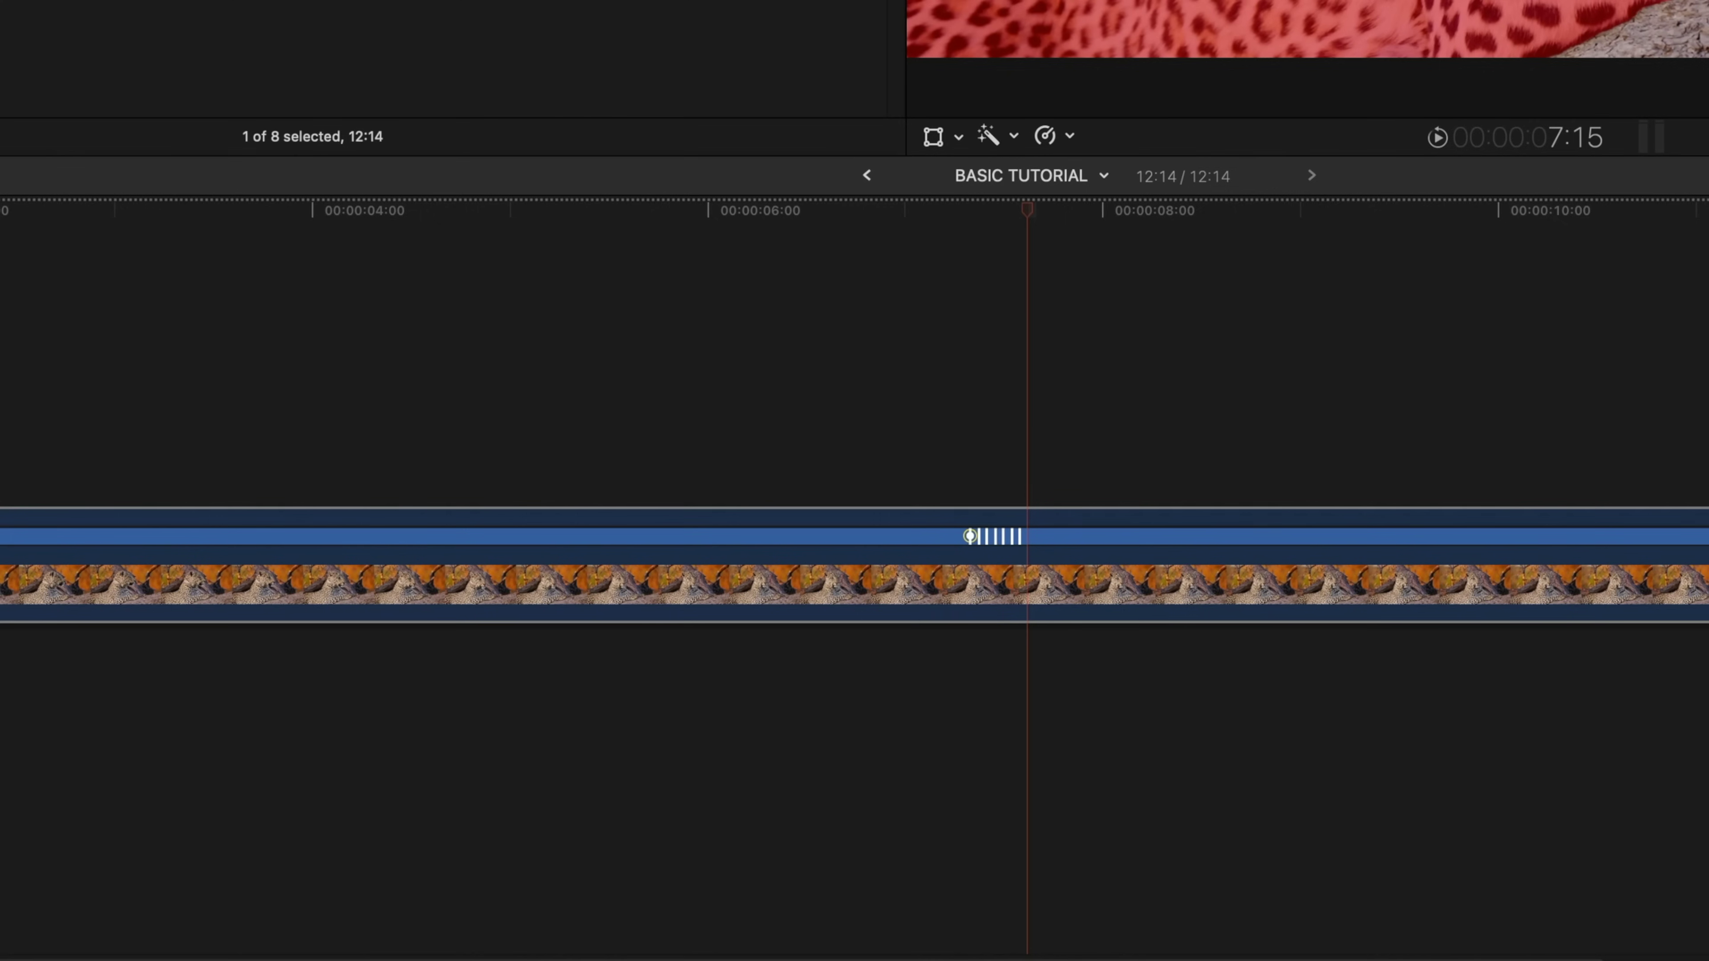
{"action": "left_click", "coordinate": [864, 74]}
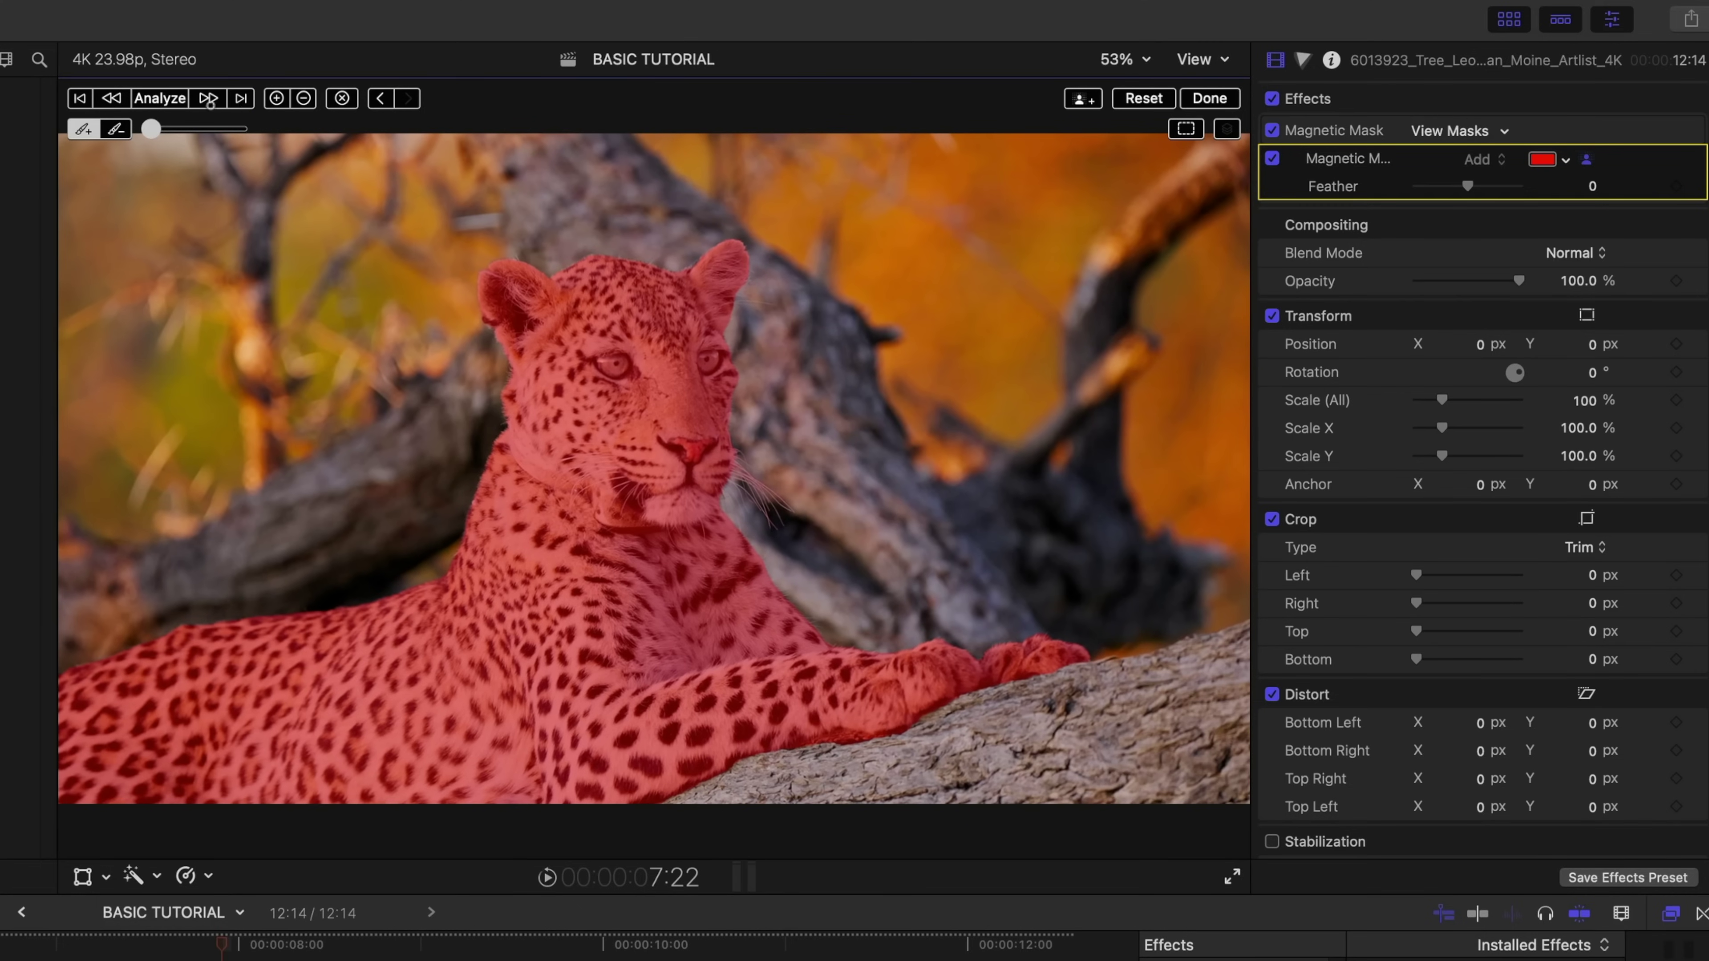
Step: Start and stop forward analysis, then analyze the mask backward through the clip
{"action": "left_click", "coordinate": [209, 99]}
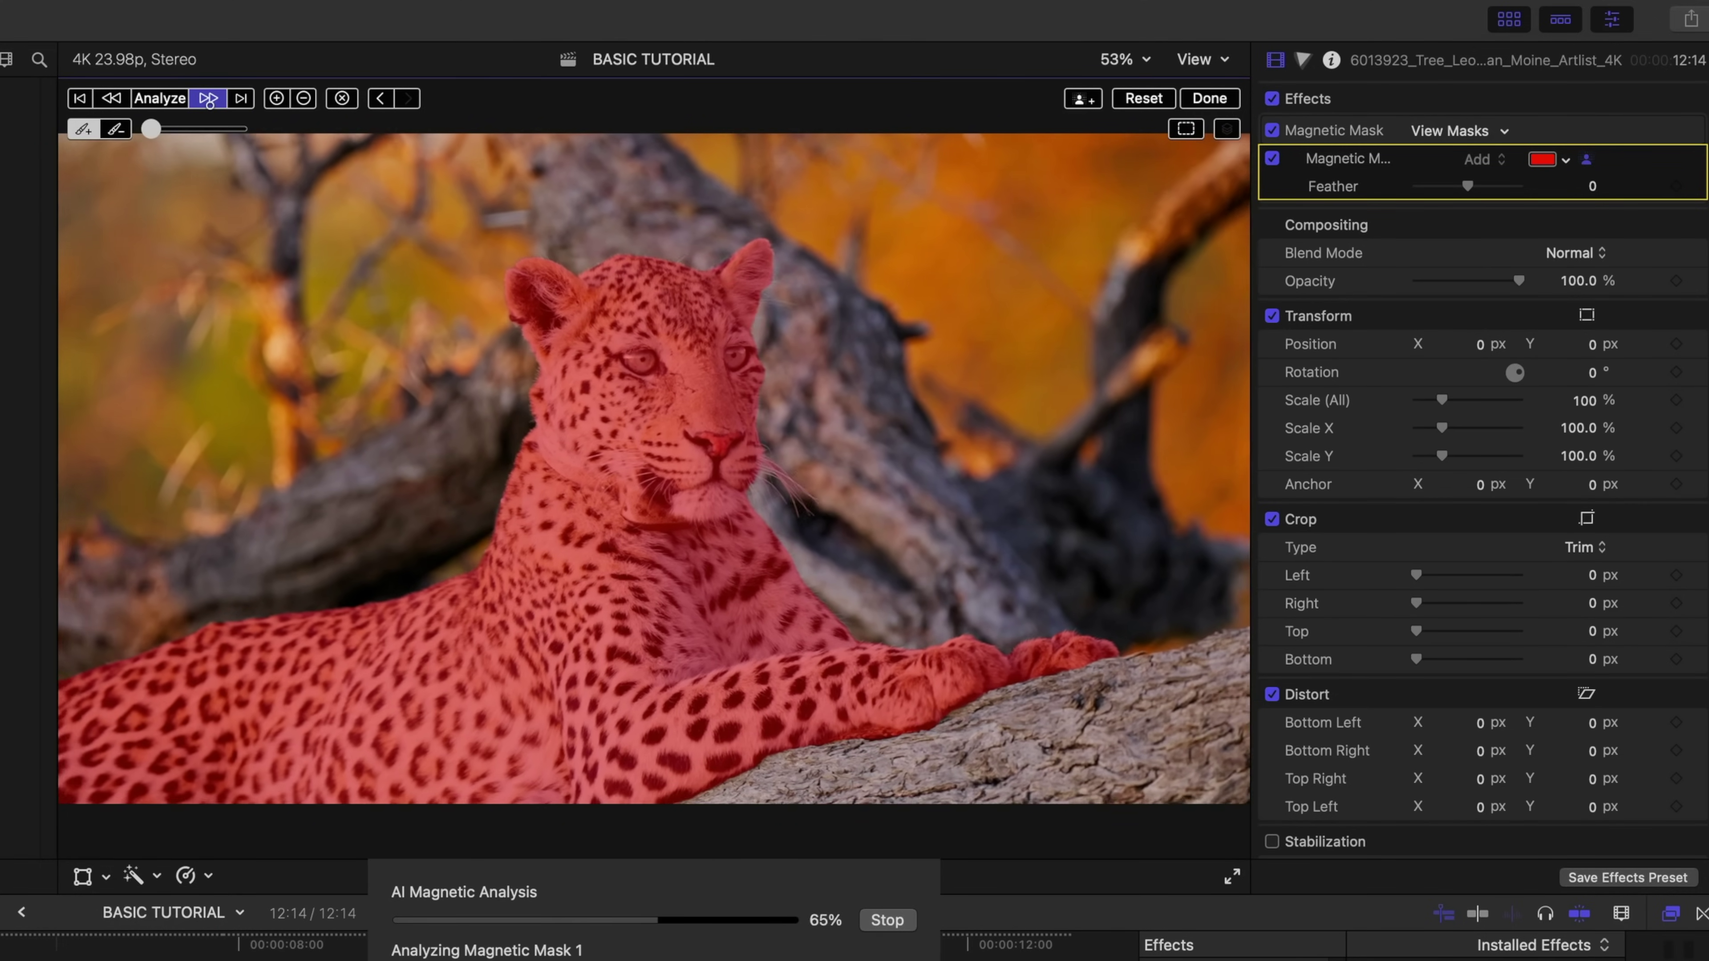
{"action": "left_click", "coordinate": [208, 98]}
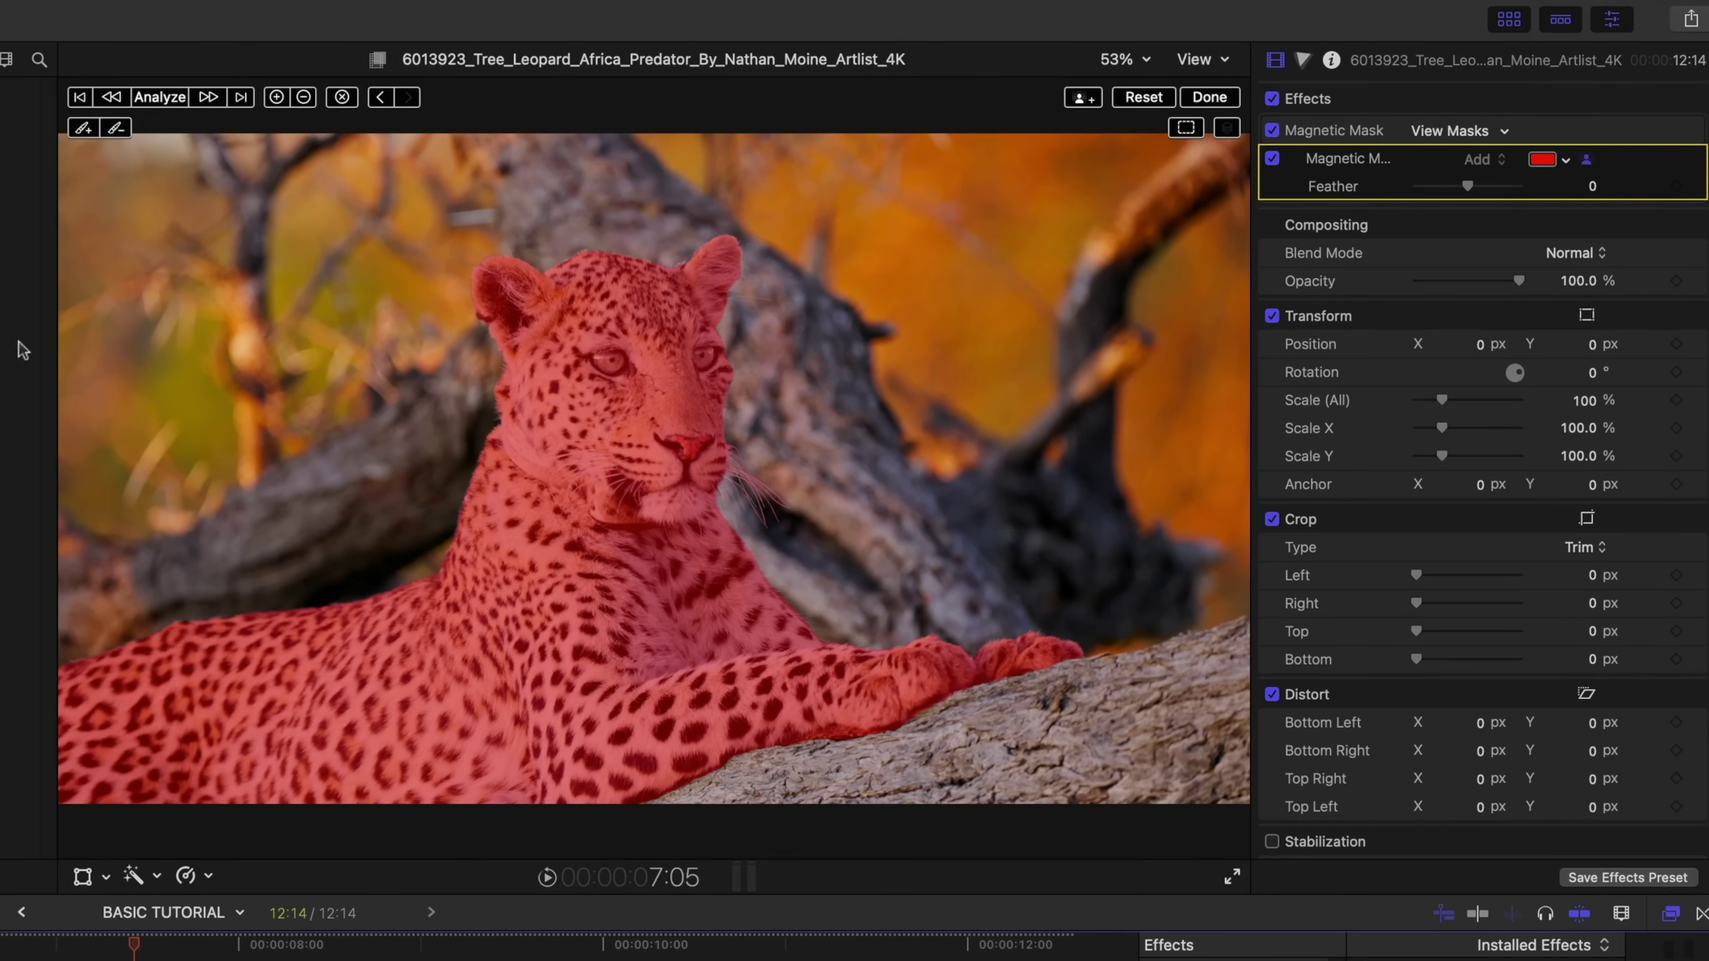
{"action": "left_click", "coordinate": [787, 75]}
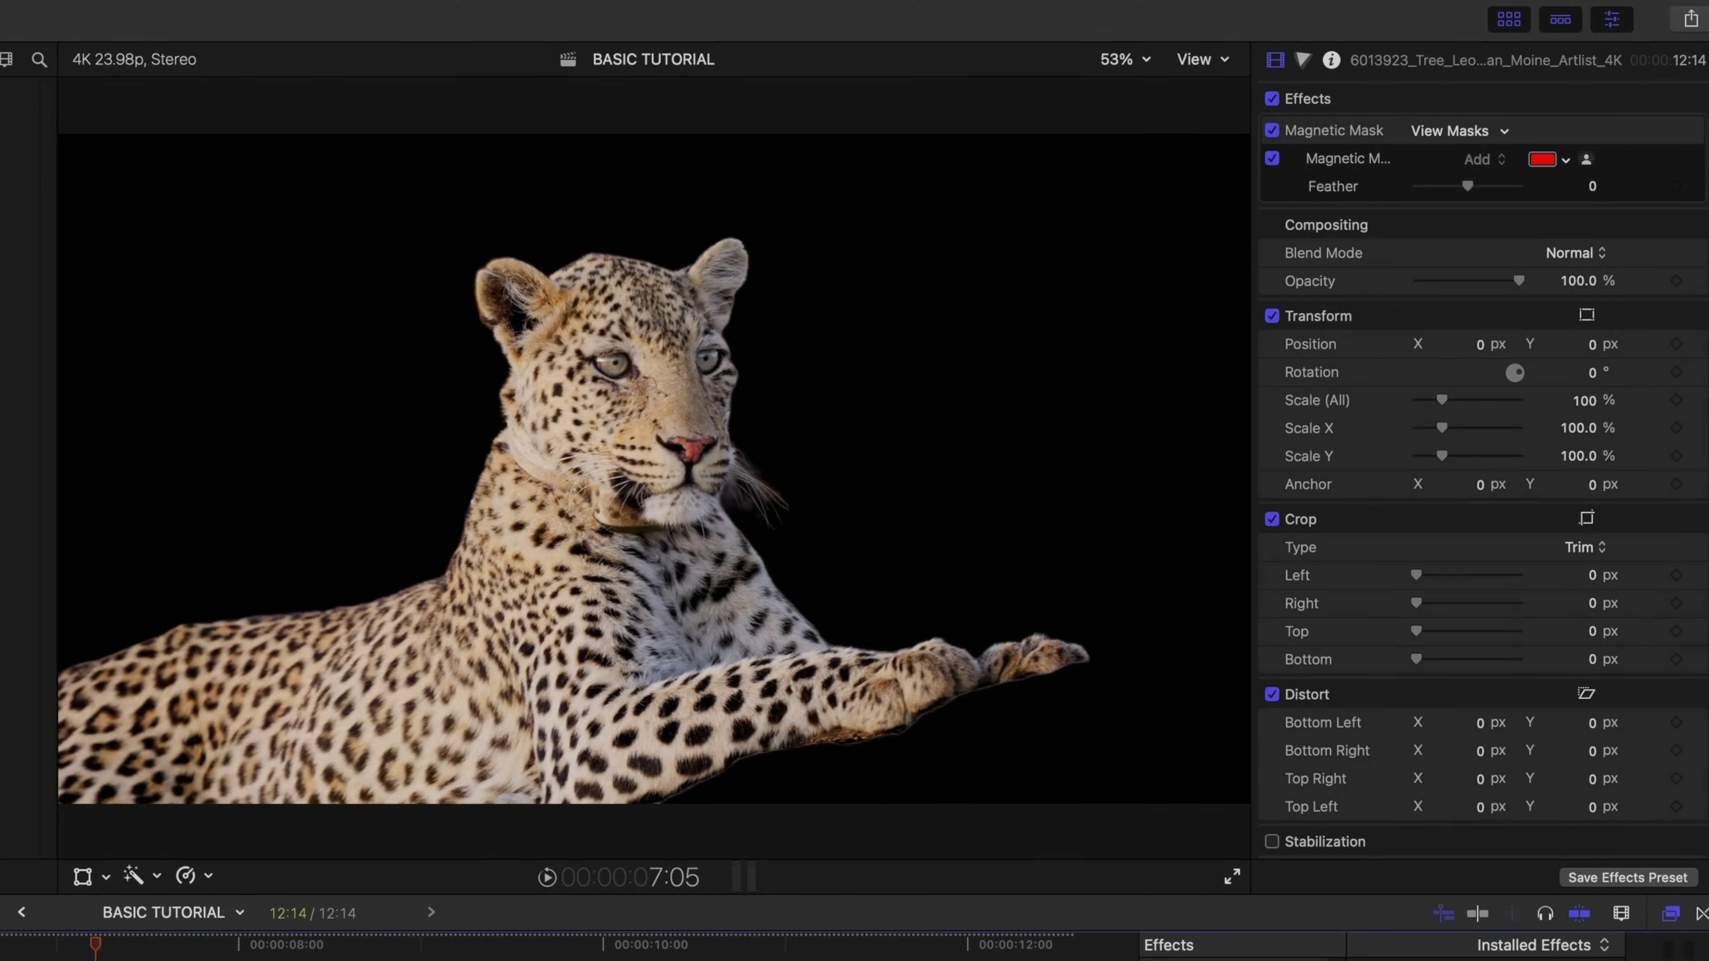
Step: Scrub the Magnetic Mask Feather up to 200, then reset it back to 0
{"action": "left_click_drag", "start_coordinate": [1468, 185], "coordinate": [1555, 194]}
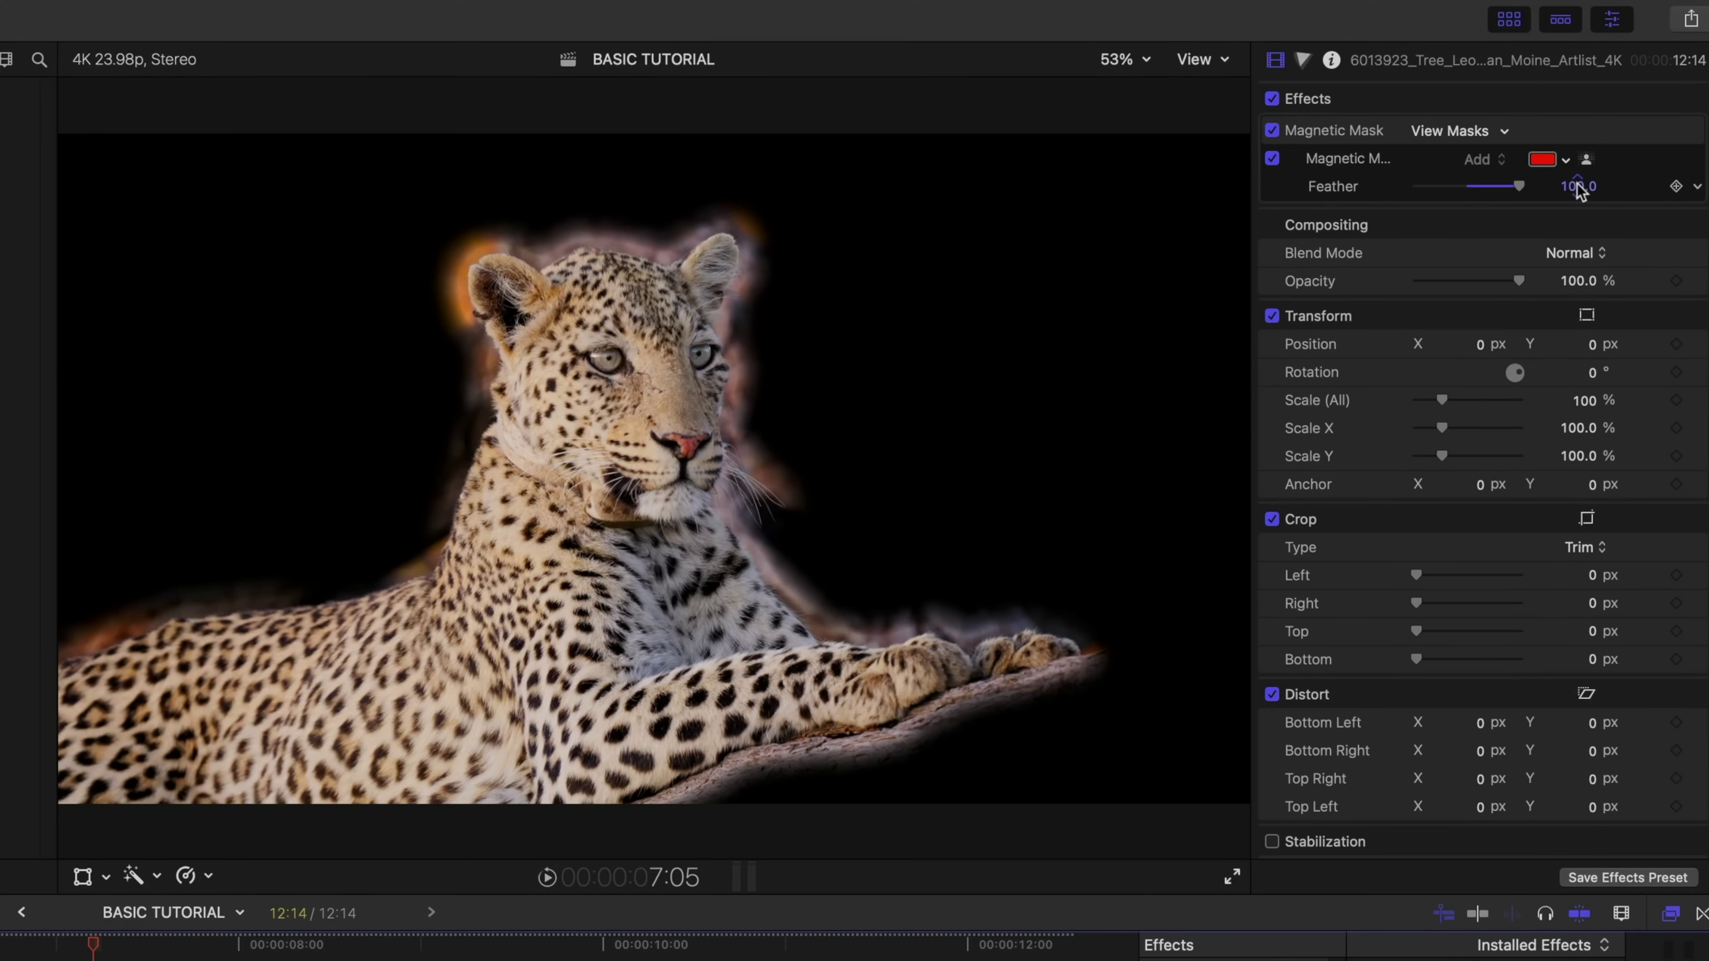
{"action": "left_click_drag", "start_coordinate": [1577, 185], "coordinate": [1578, 186]}
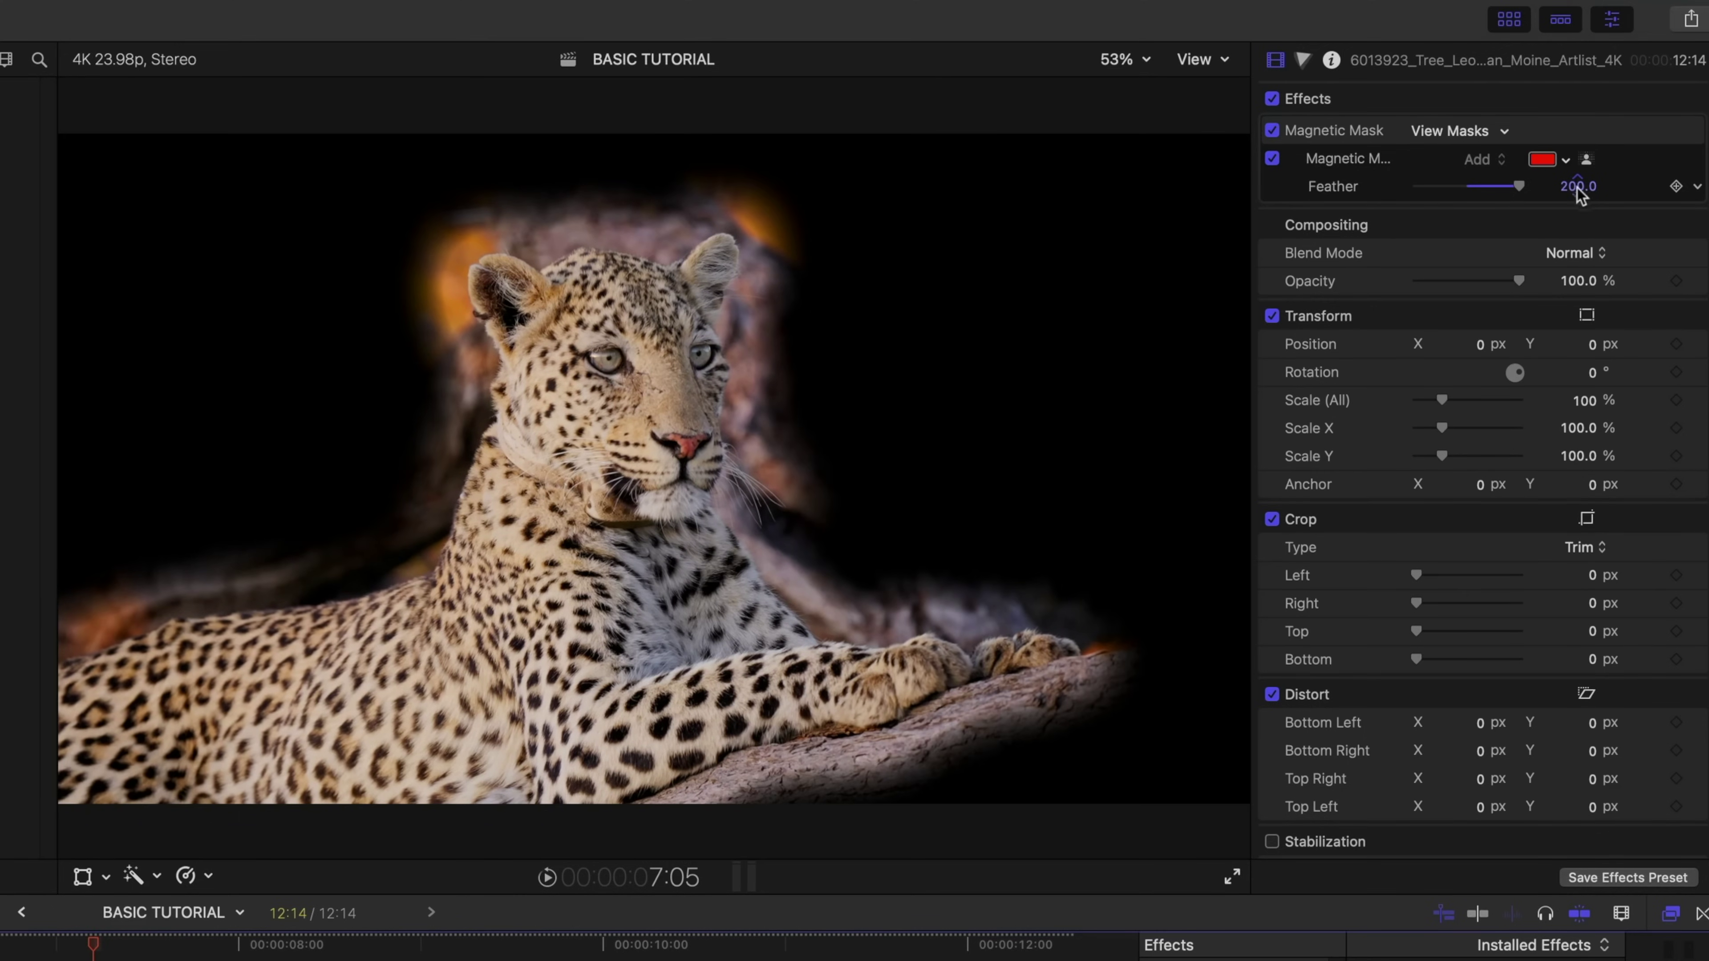
{"action": "left_click", "coordinate": [1699, 187]}
{"action": "left_click", "coordinate": [1642, 195]}
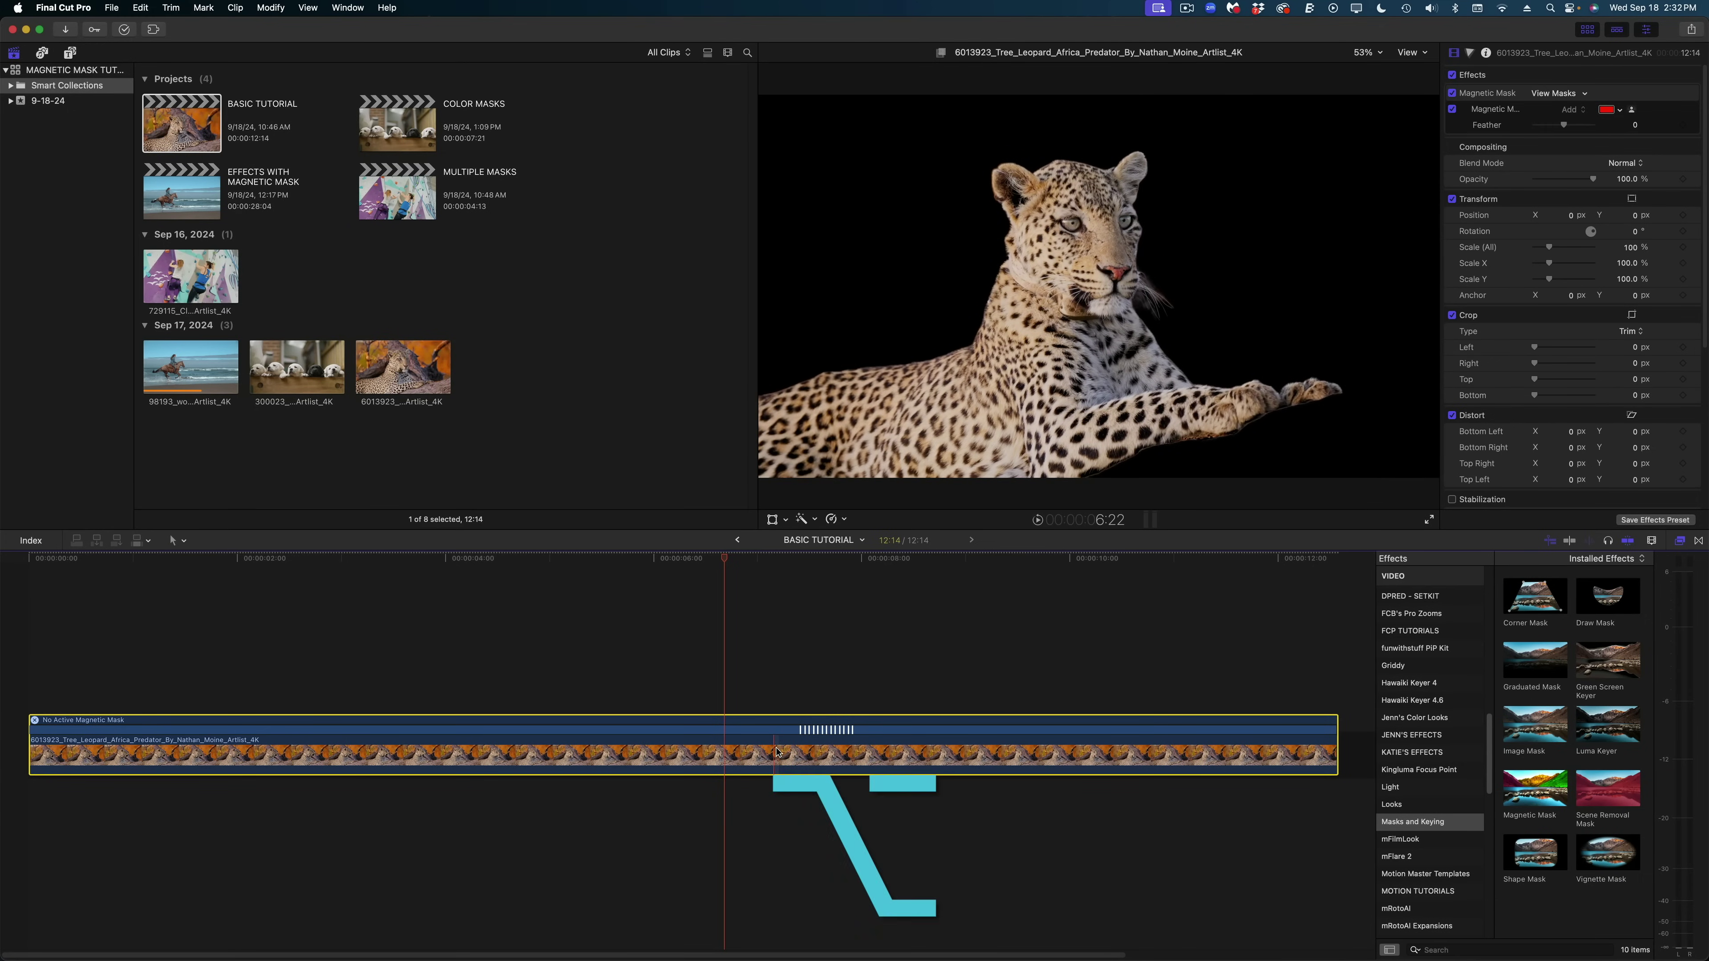
Step: Duplicate the leopard clip to a lower lane, disable its mask, and set Global saturation to 57%
{"action": "left_click_drag", "start_coordinate": [774, 753], "coordinate": [766, 801]}
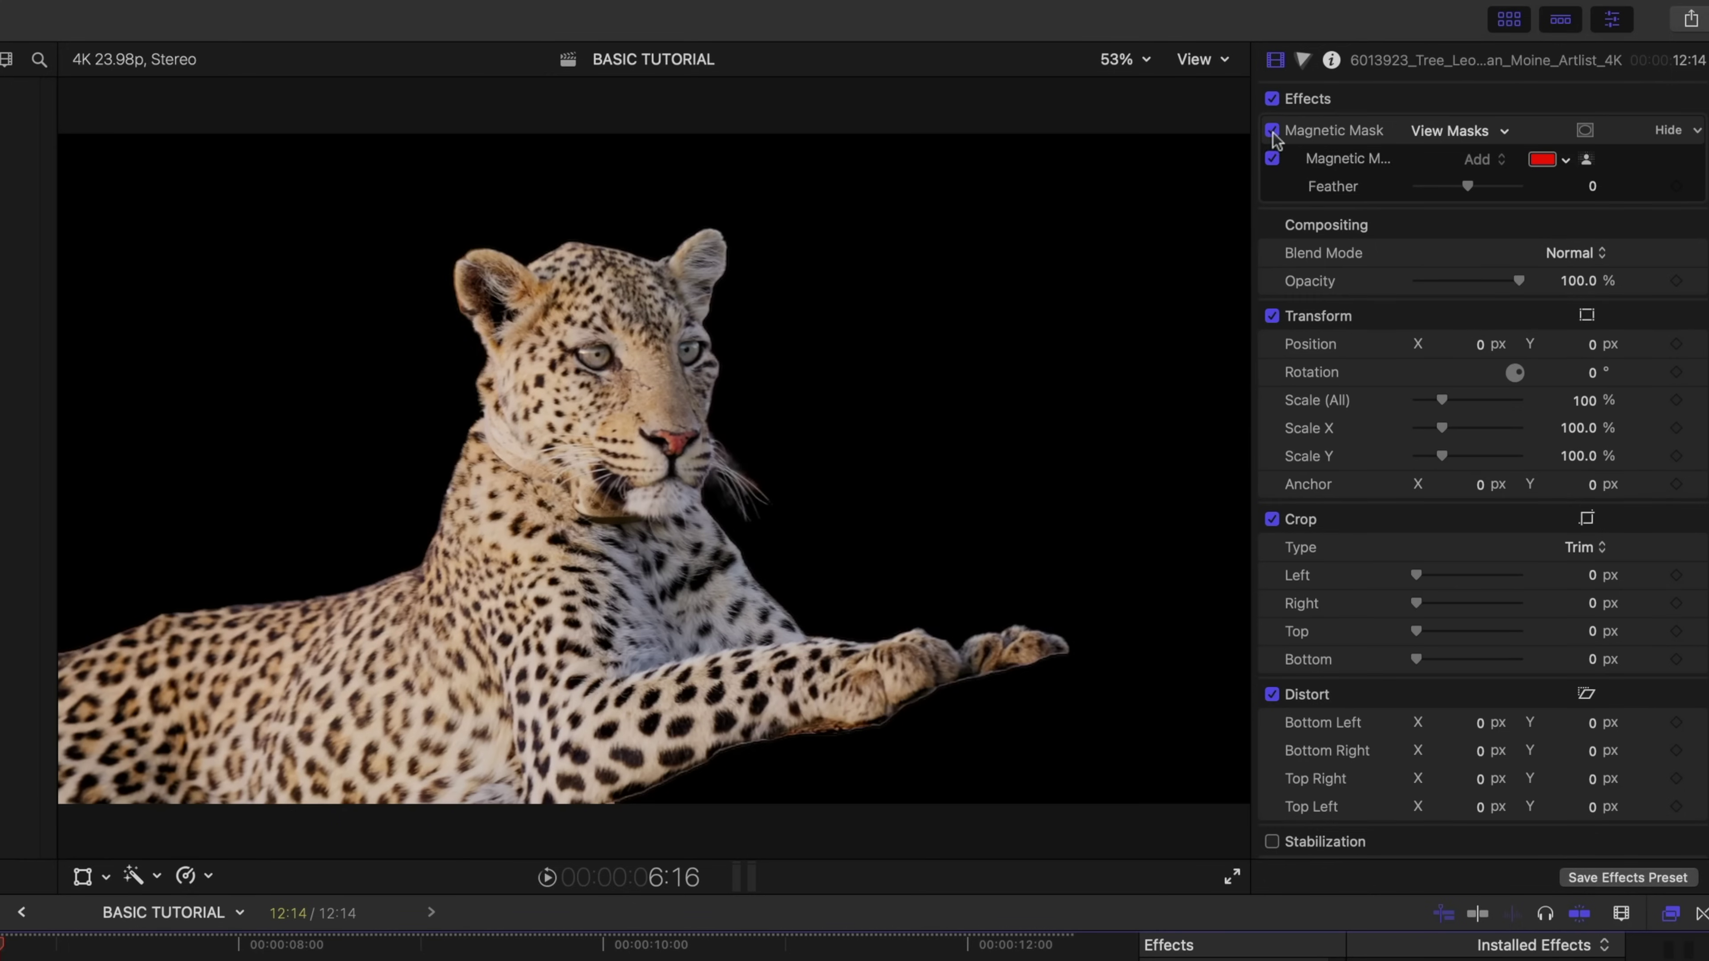
{"action": "left_click", "coordinate": [1273, 131]}
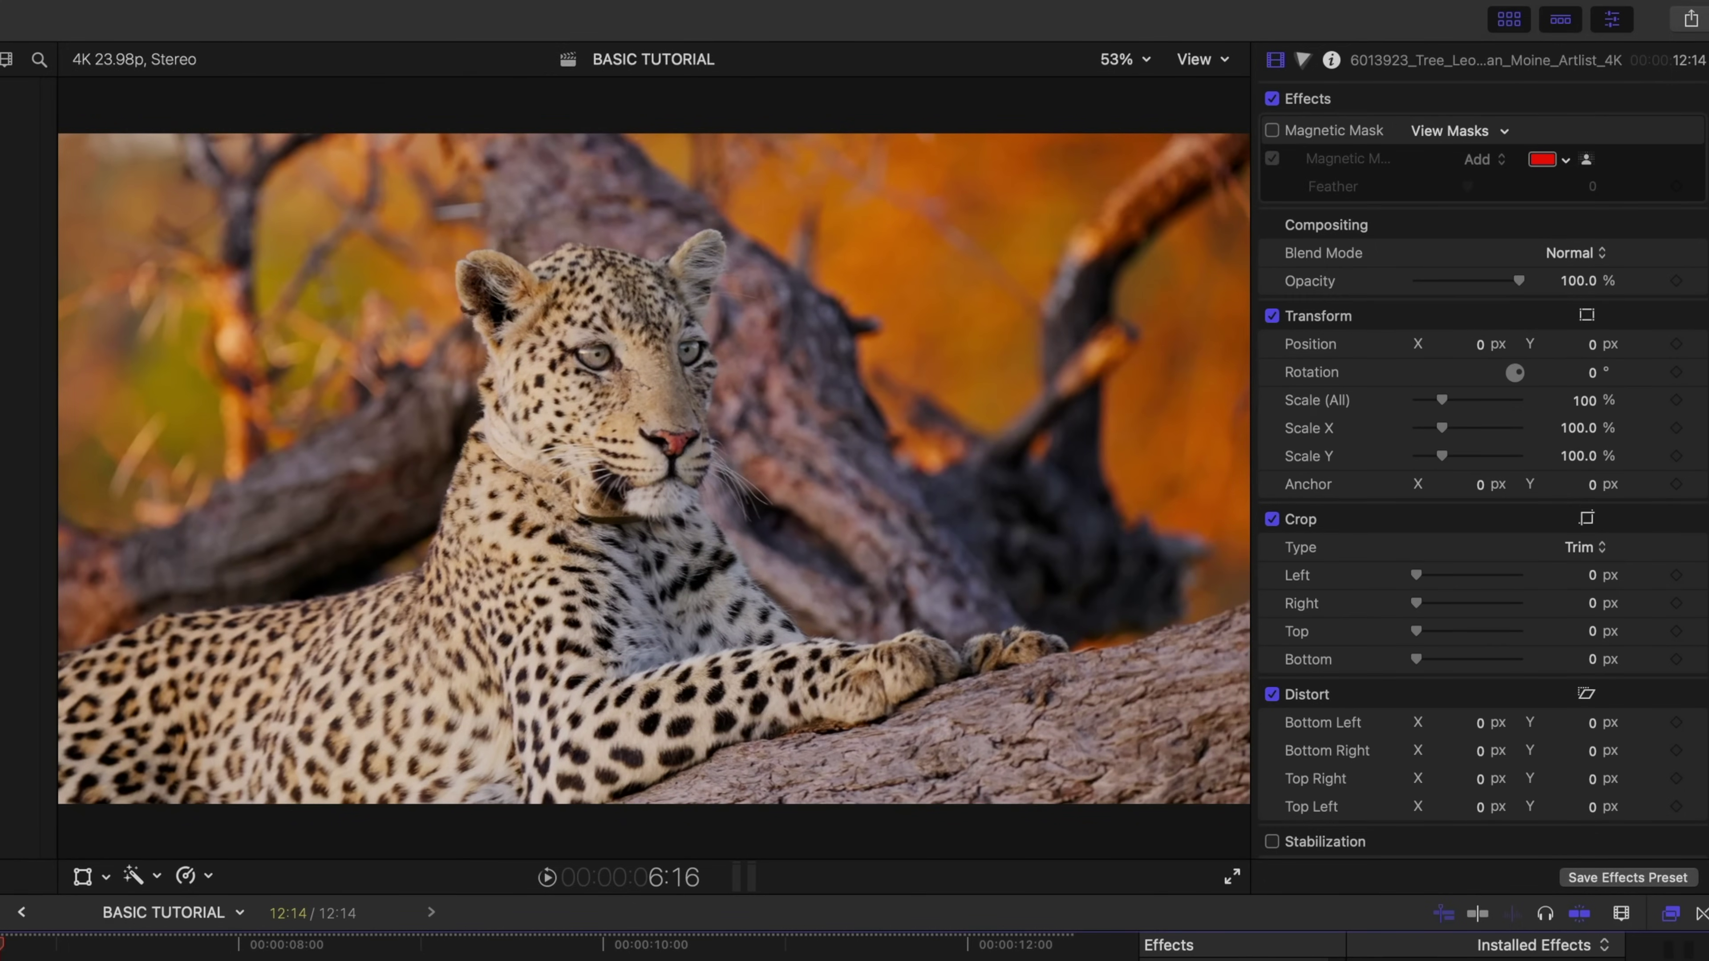
{"action": "left_click", "coordinate": [1303, 62]}
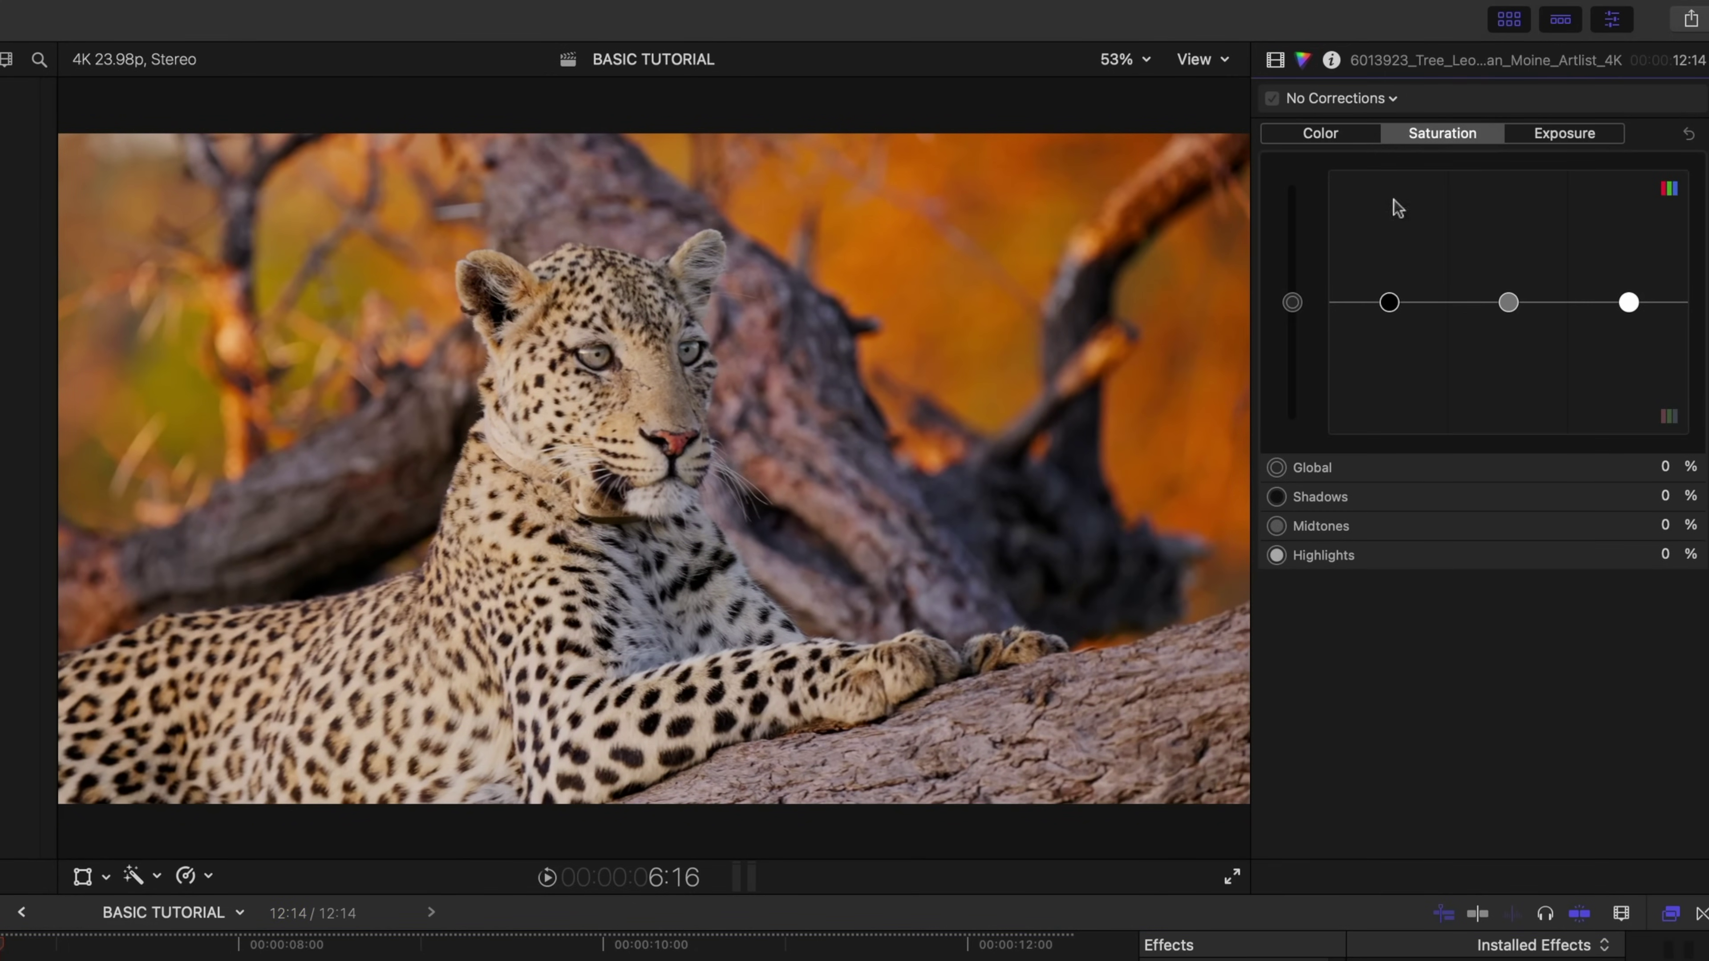
{"action": "left_click_drag", "start_coordinate": [1296, 311], "coordinate": [1290, 358]}
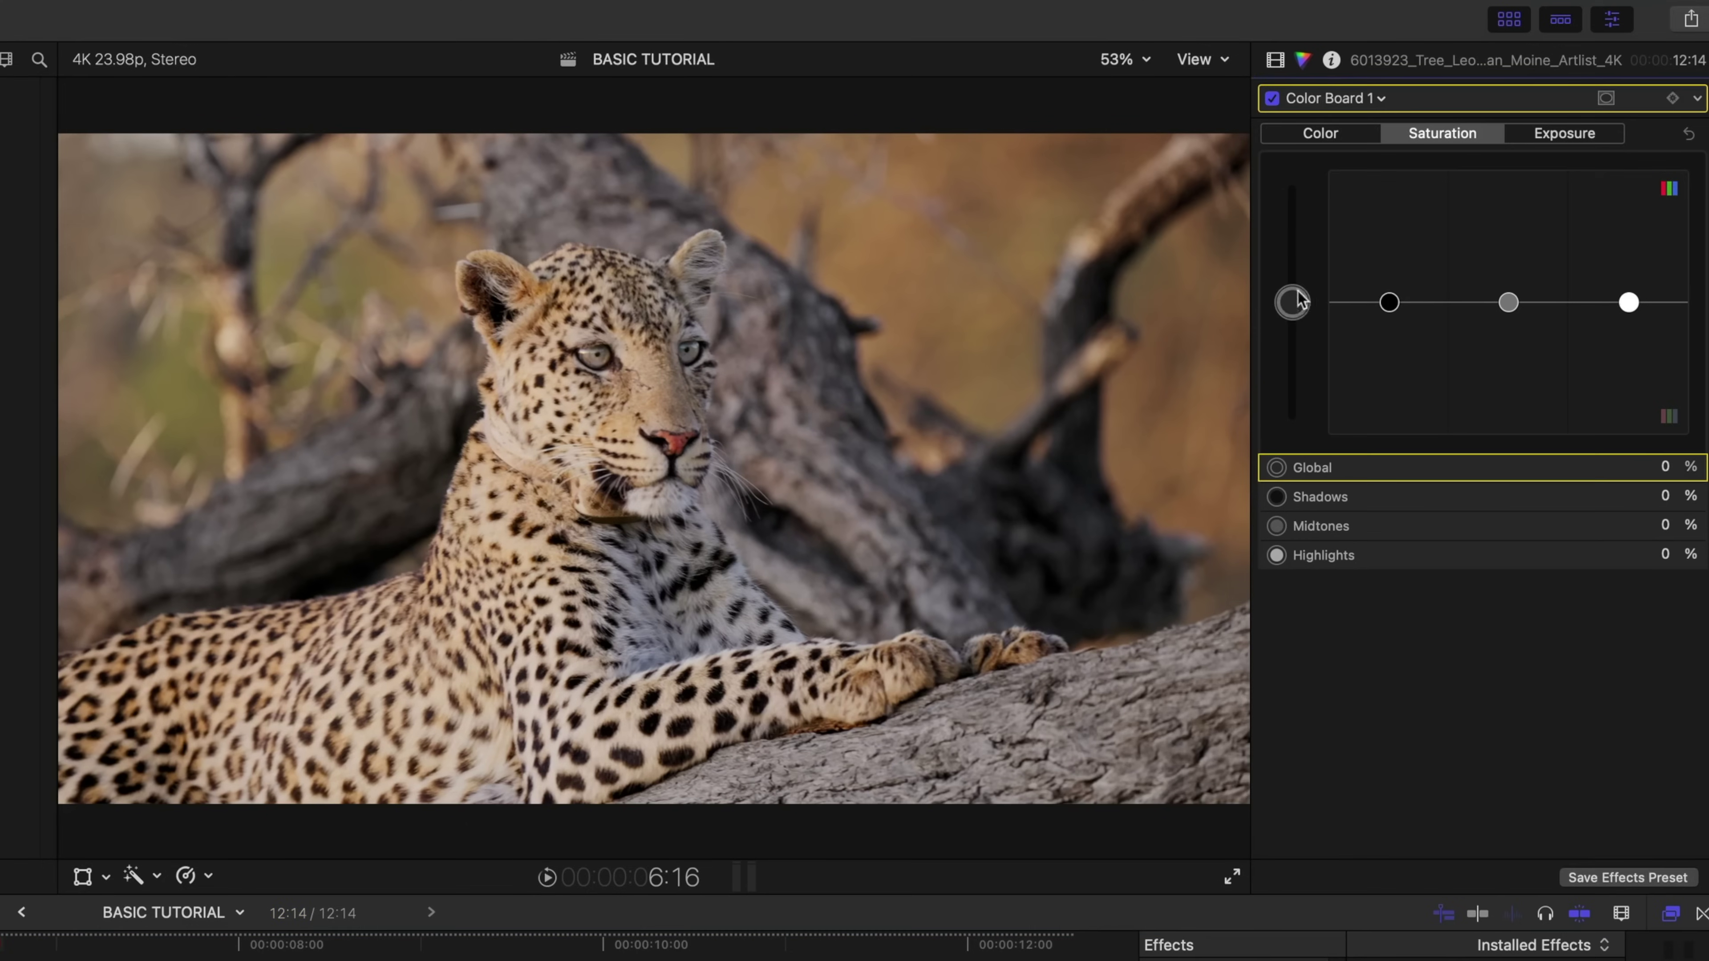
{"action": "left_click_drag", "start_coordinate": [1299, 296], "coordinate": [1306, 231]}
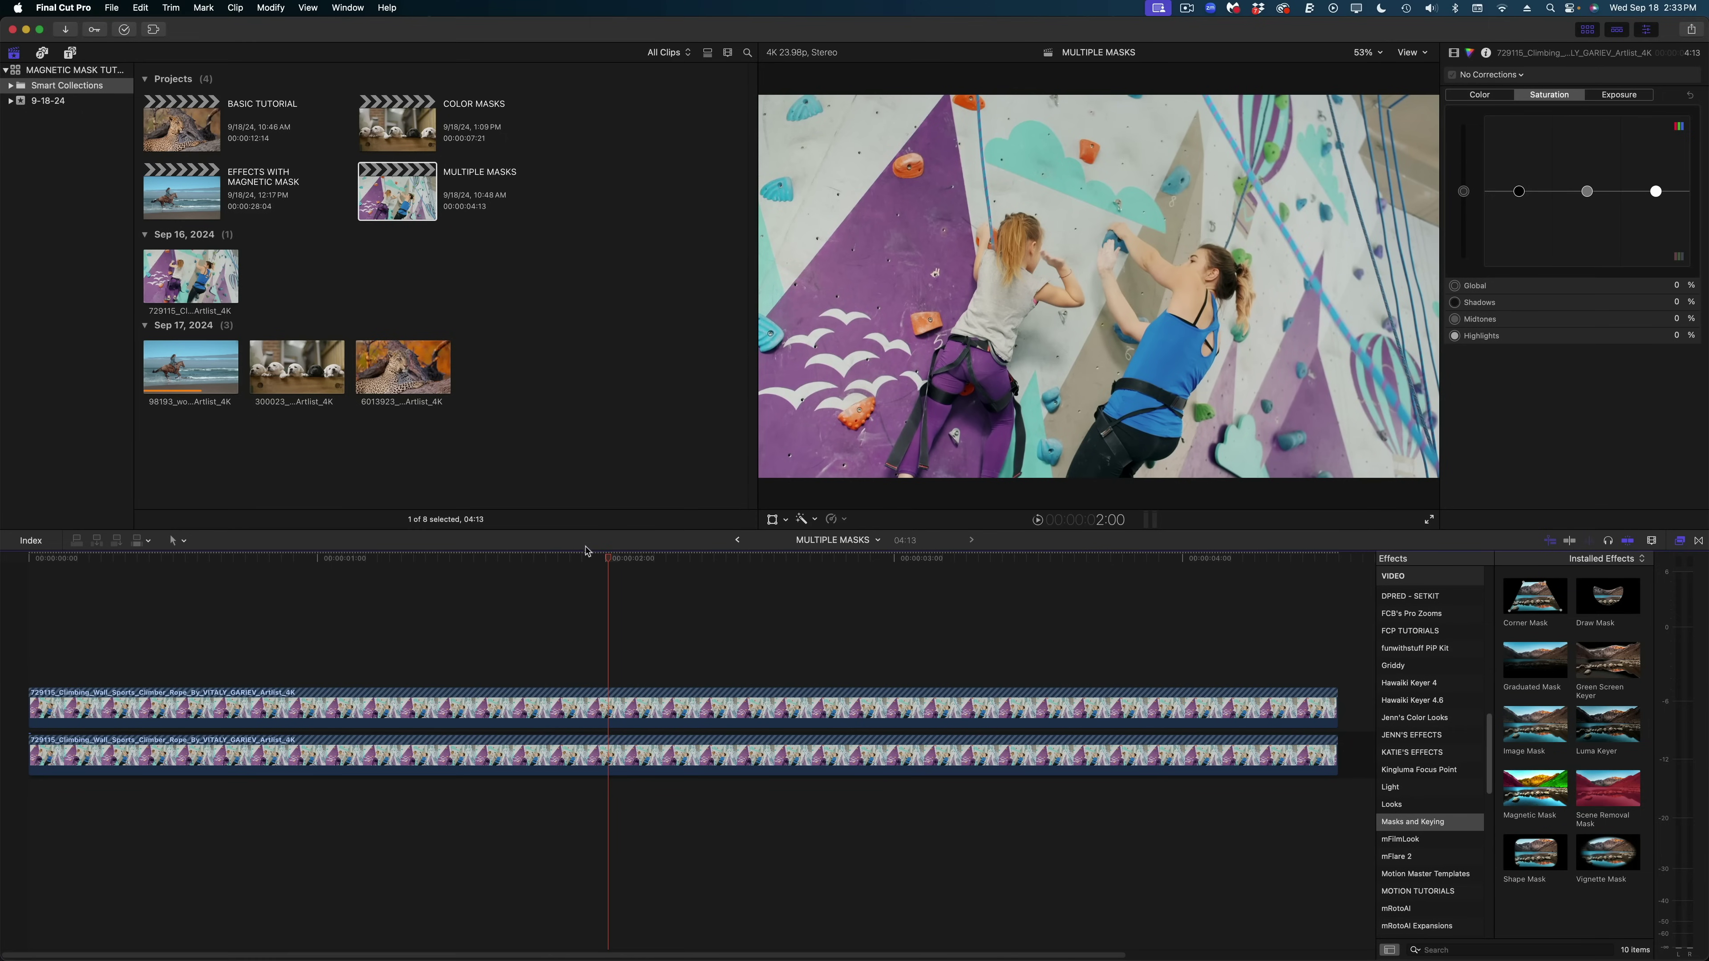
Step: Disable the lower climbing clip with V and select the upper clip at 2:16
{"action": "left_click", "coordinate": [706, 558]}
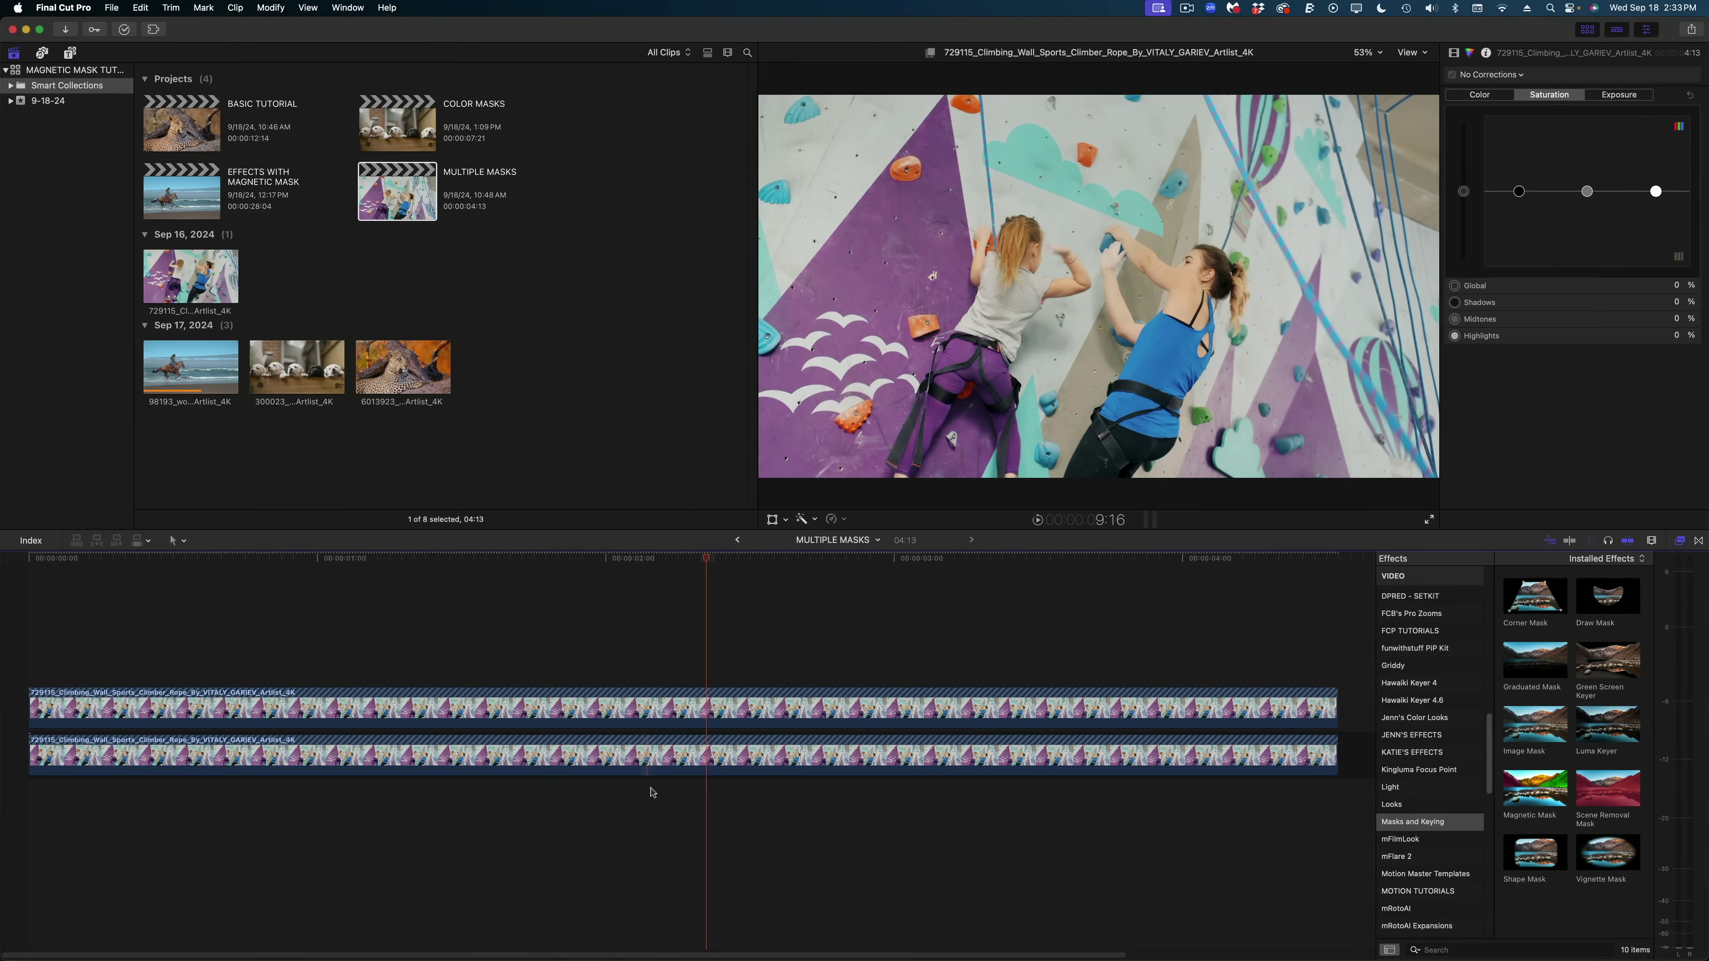
{"action": "left_click", "coordinate": [650, 765]}
{"action": "key", "text": "v"}
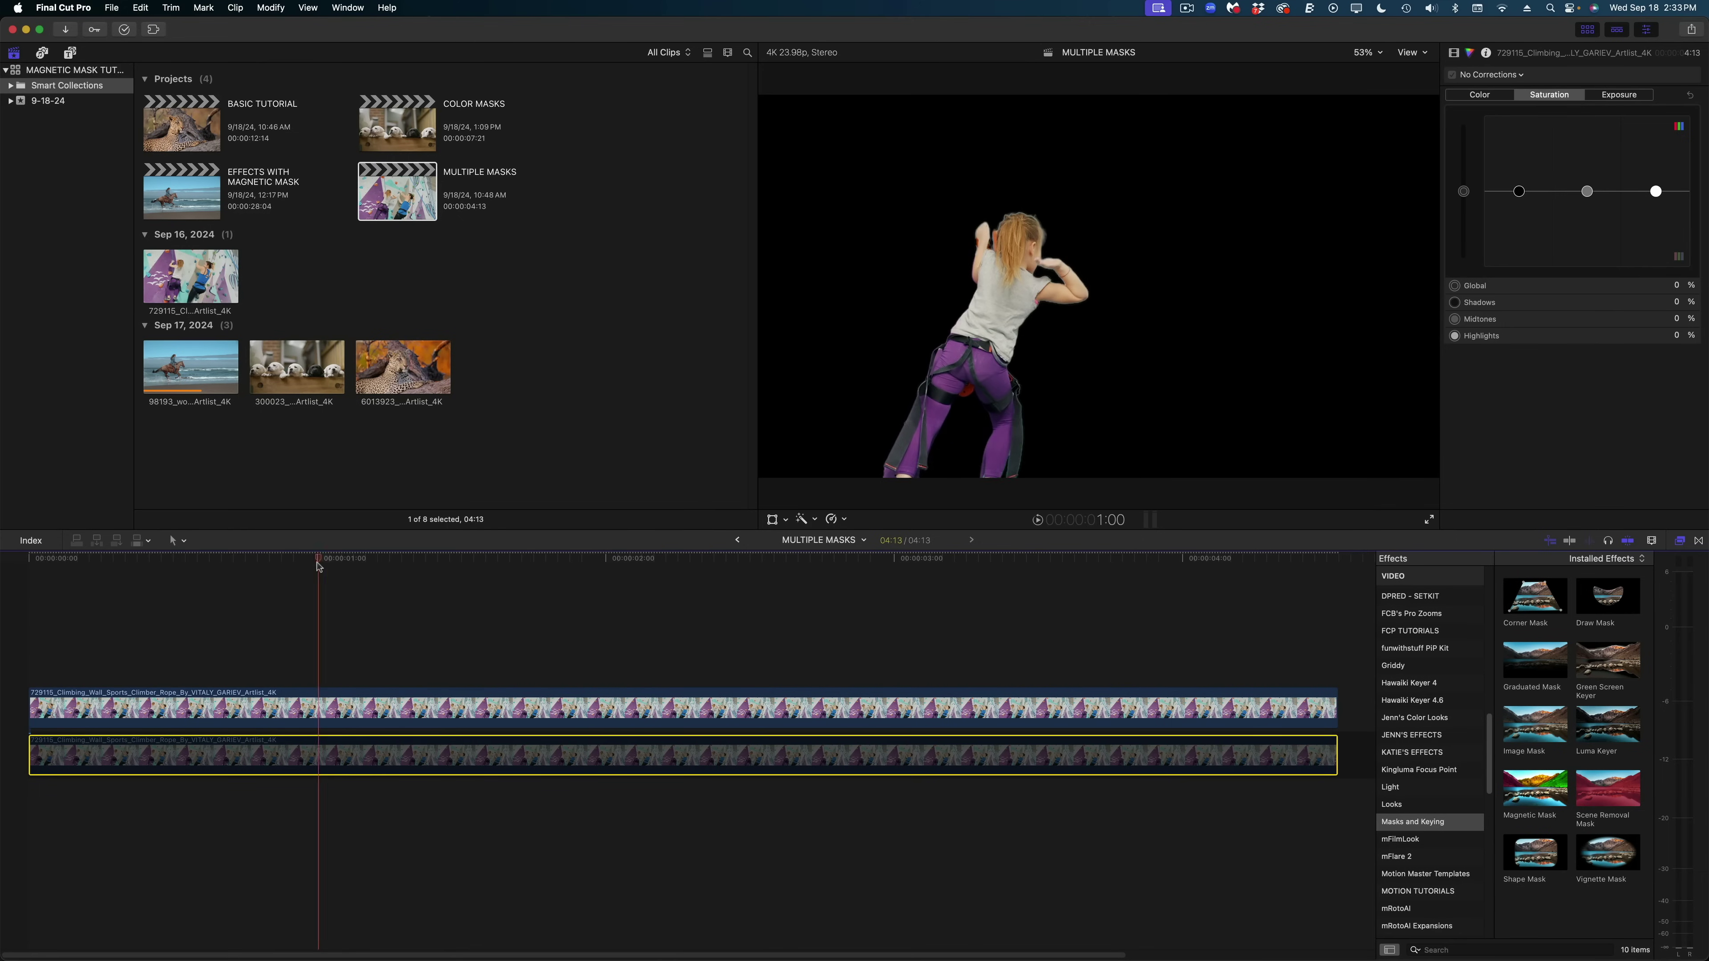
{"action": "left_click", "coordinate": [618, 557]}
{"action": "left_click", "coordinate": [799, 600]}
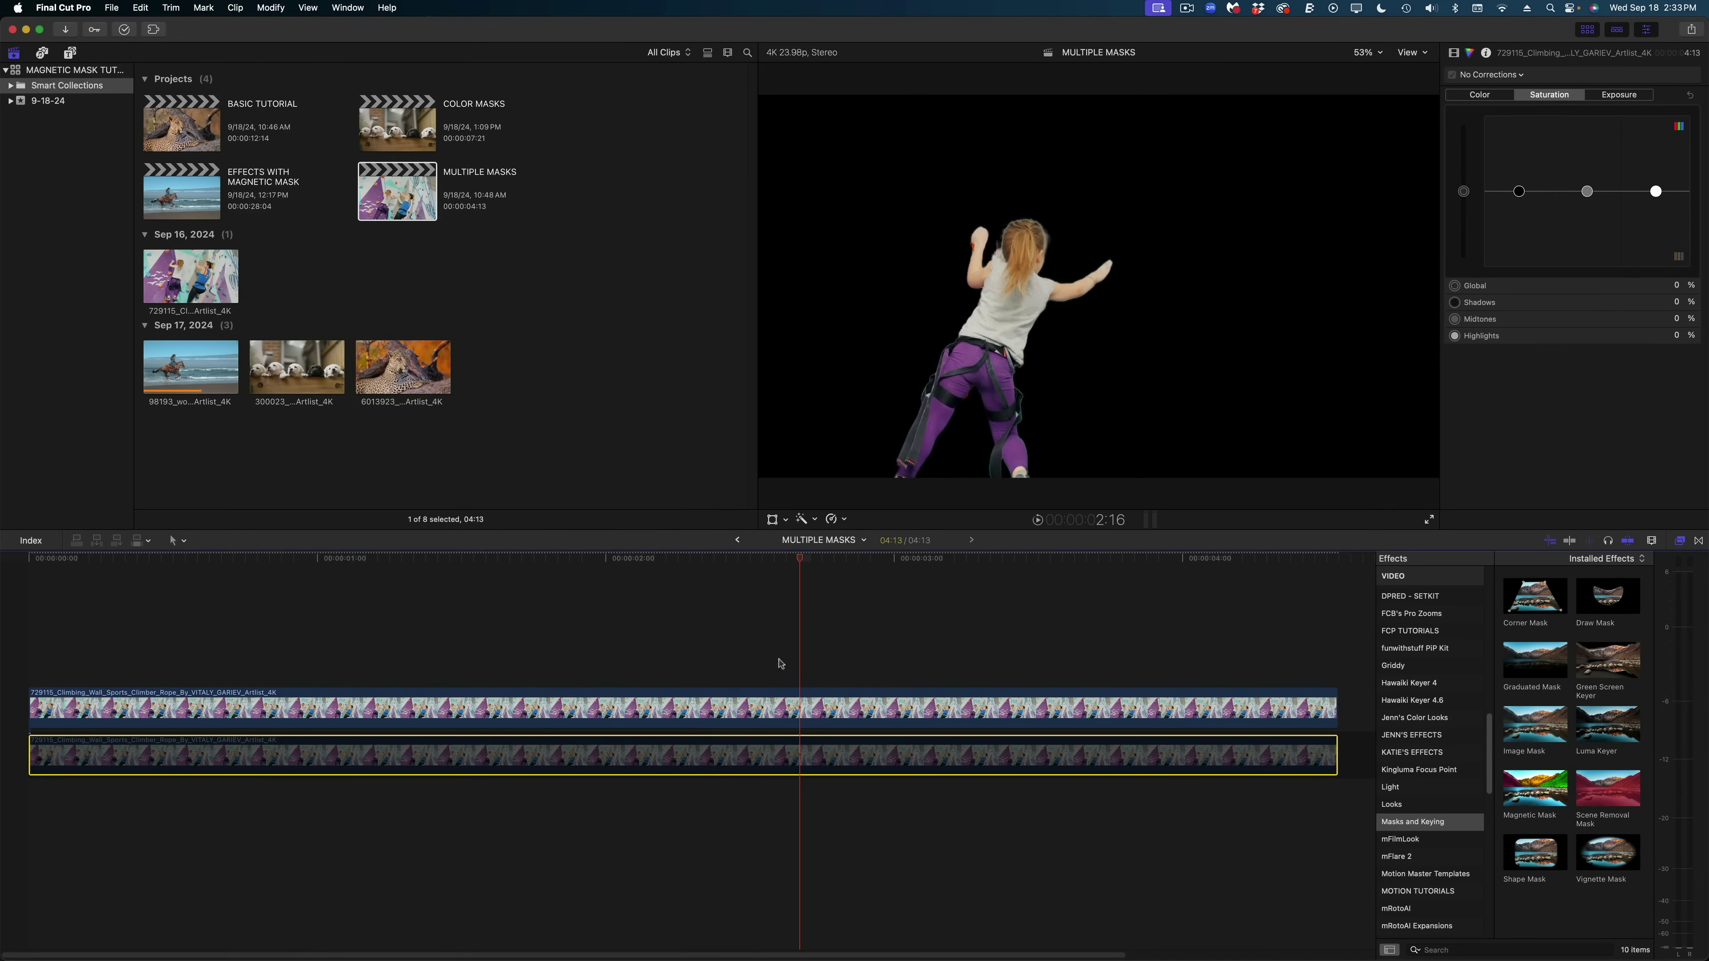
{"action": "left_click", "coordinate": [747, 718]}
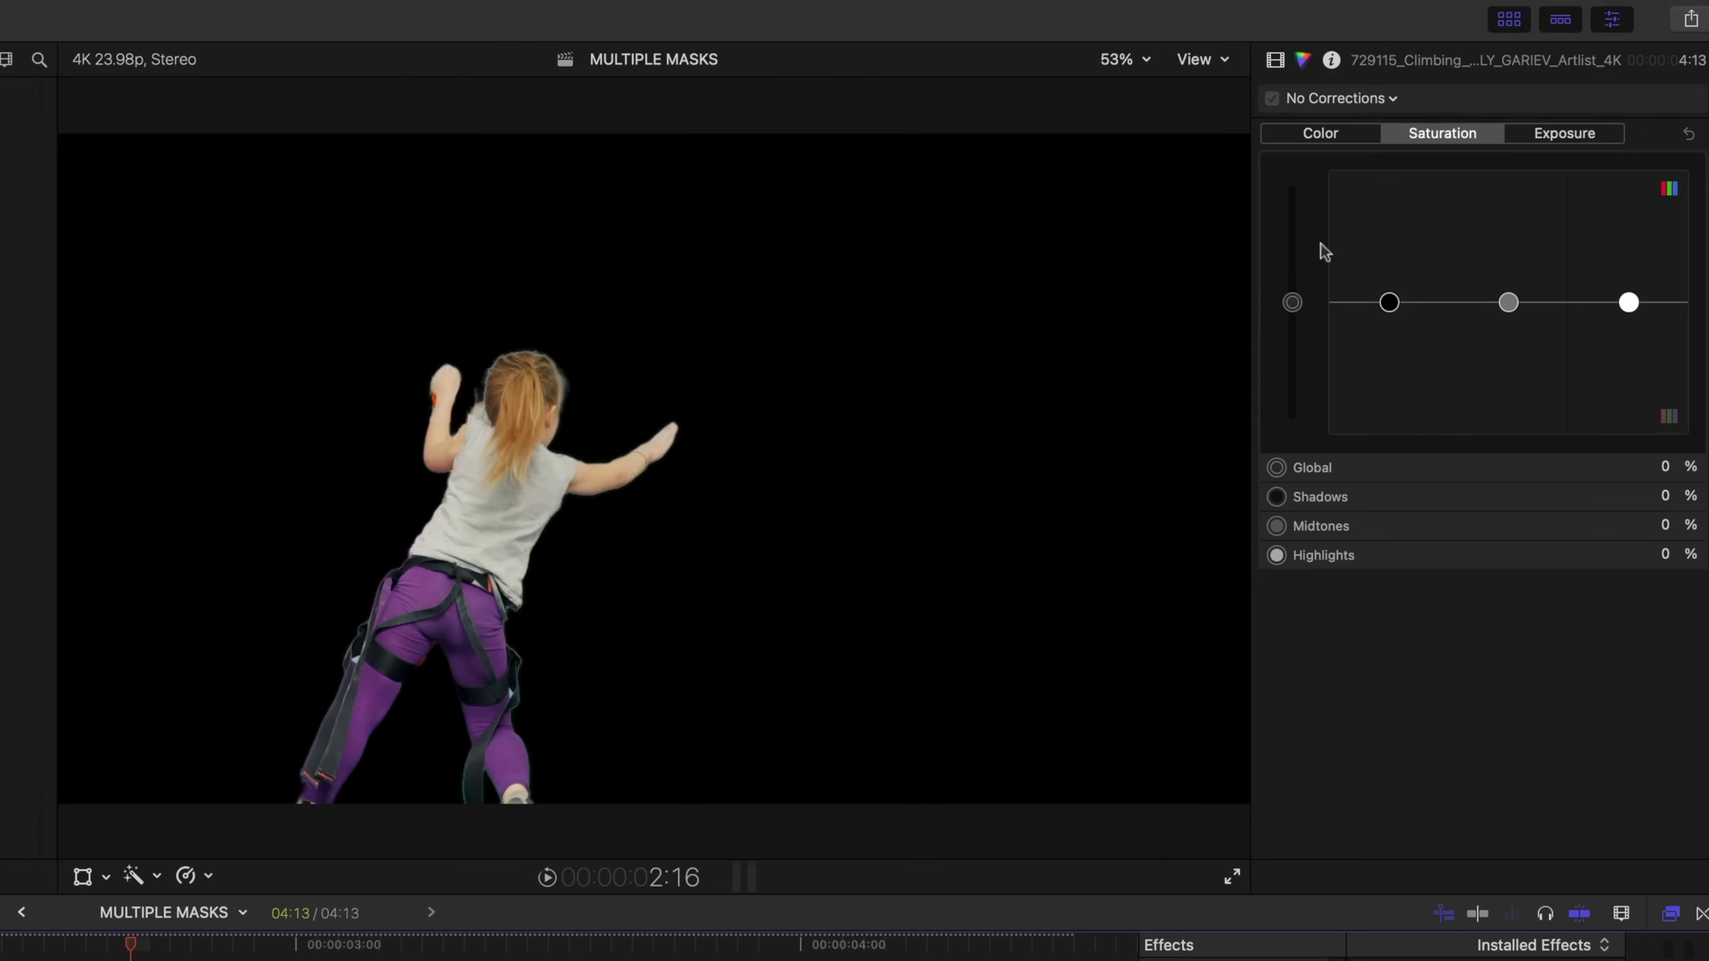
Step: Open the upper clip's climber Magnetic Mask for editing in the Video inspector
{"action": "left_click", "coordinate": [1275, 60]}
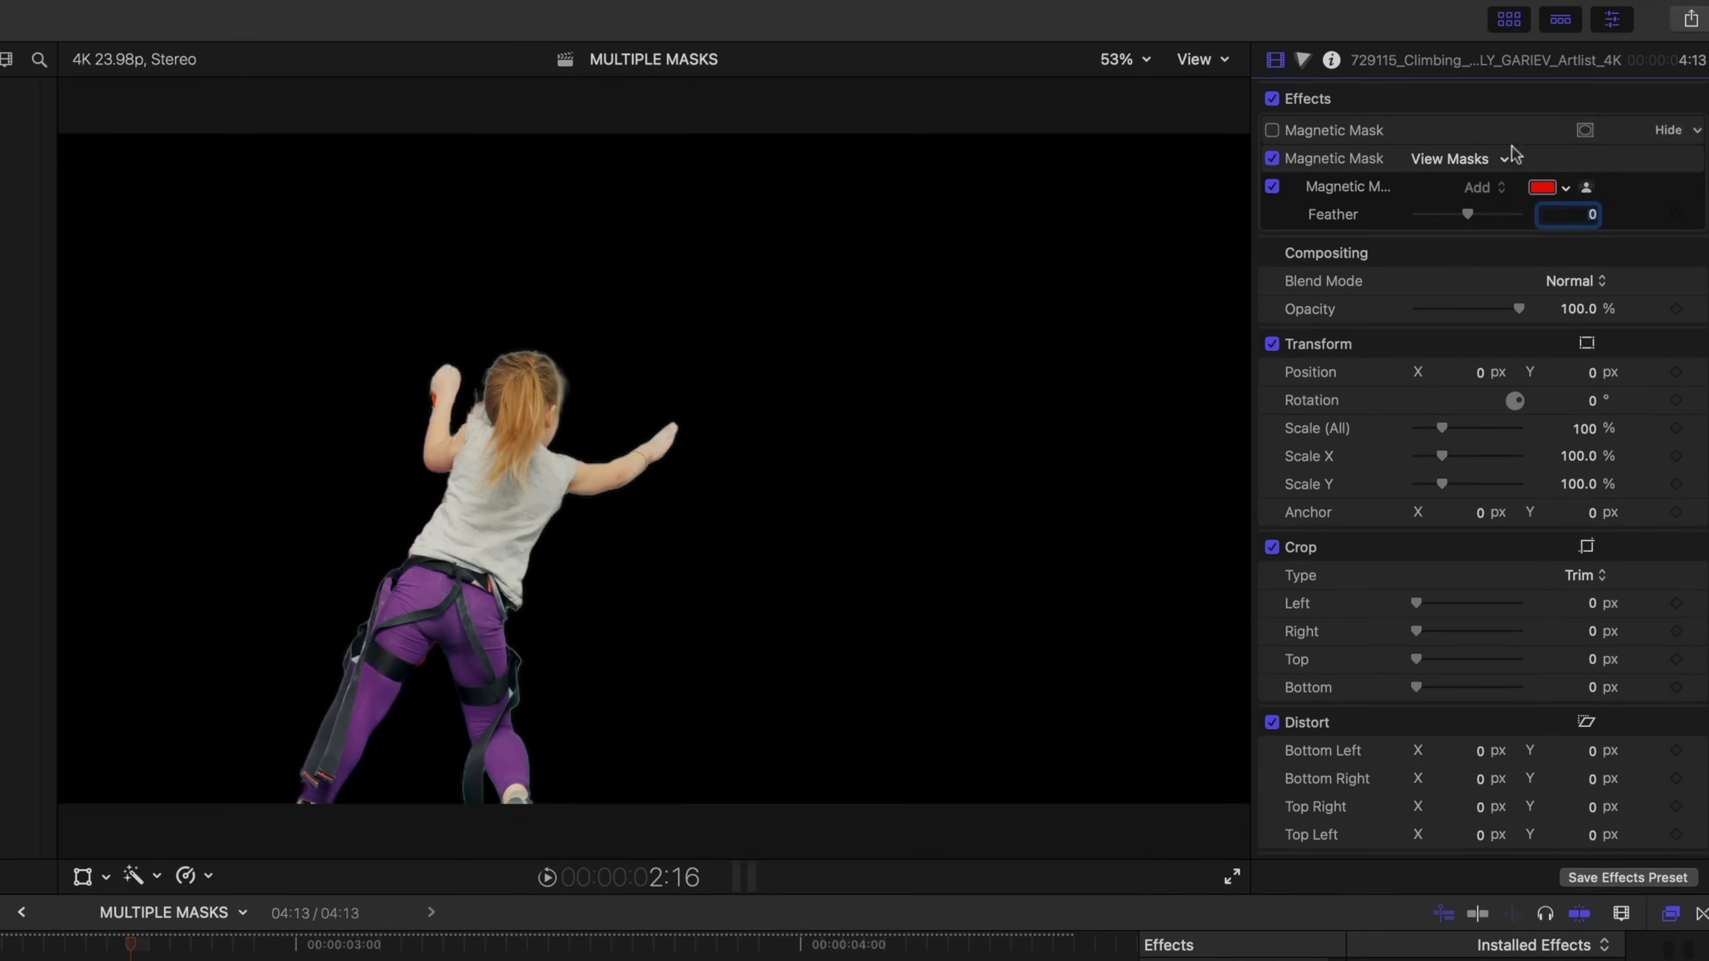
{"action": "left_click", "coordinate": [1587, 189]}
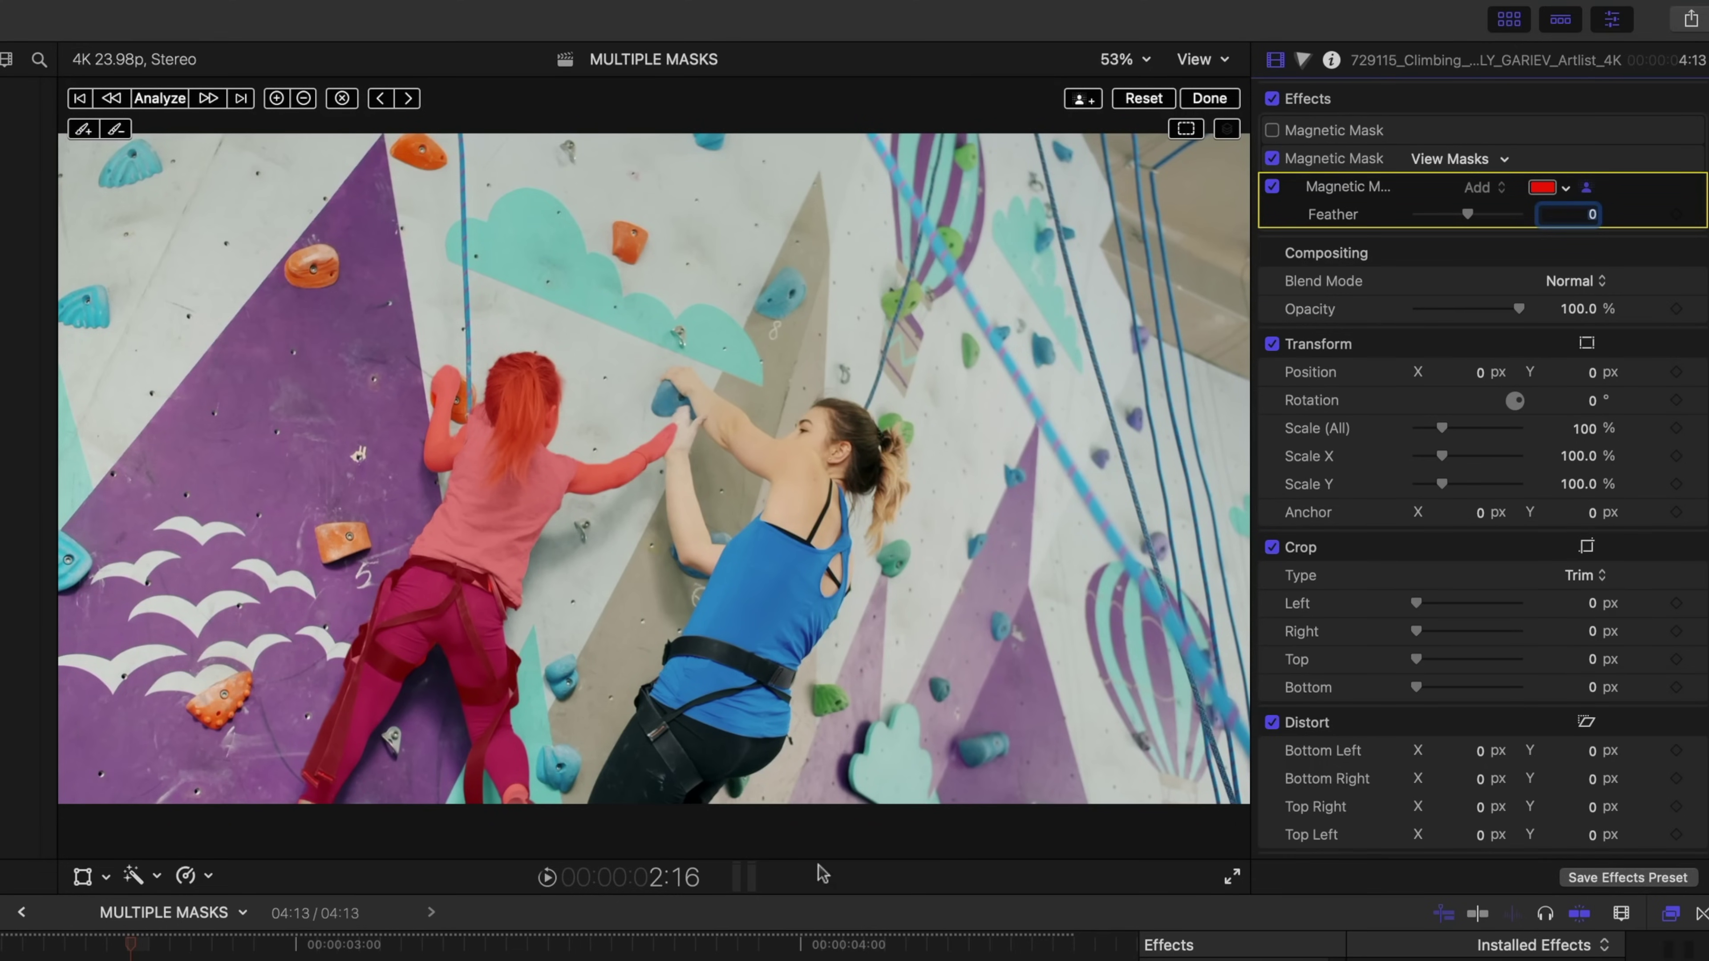
{"action": "mouse_move", "coordinate": [1532, 160]}
{"action": "left_click", "coordinate": [1314, 164]}
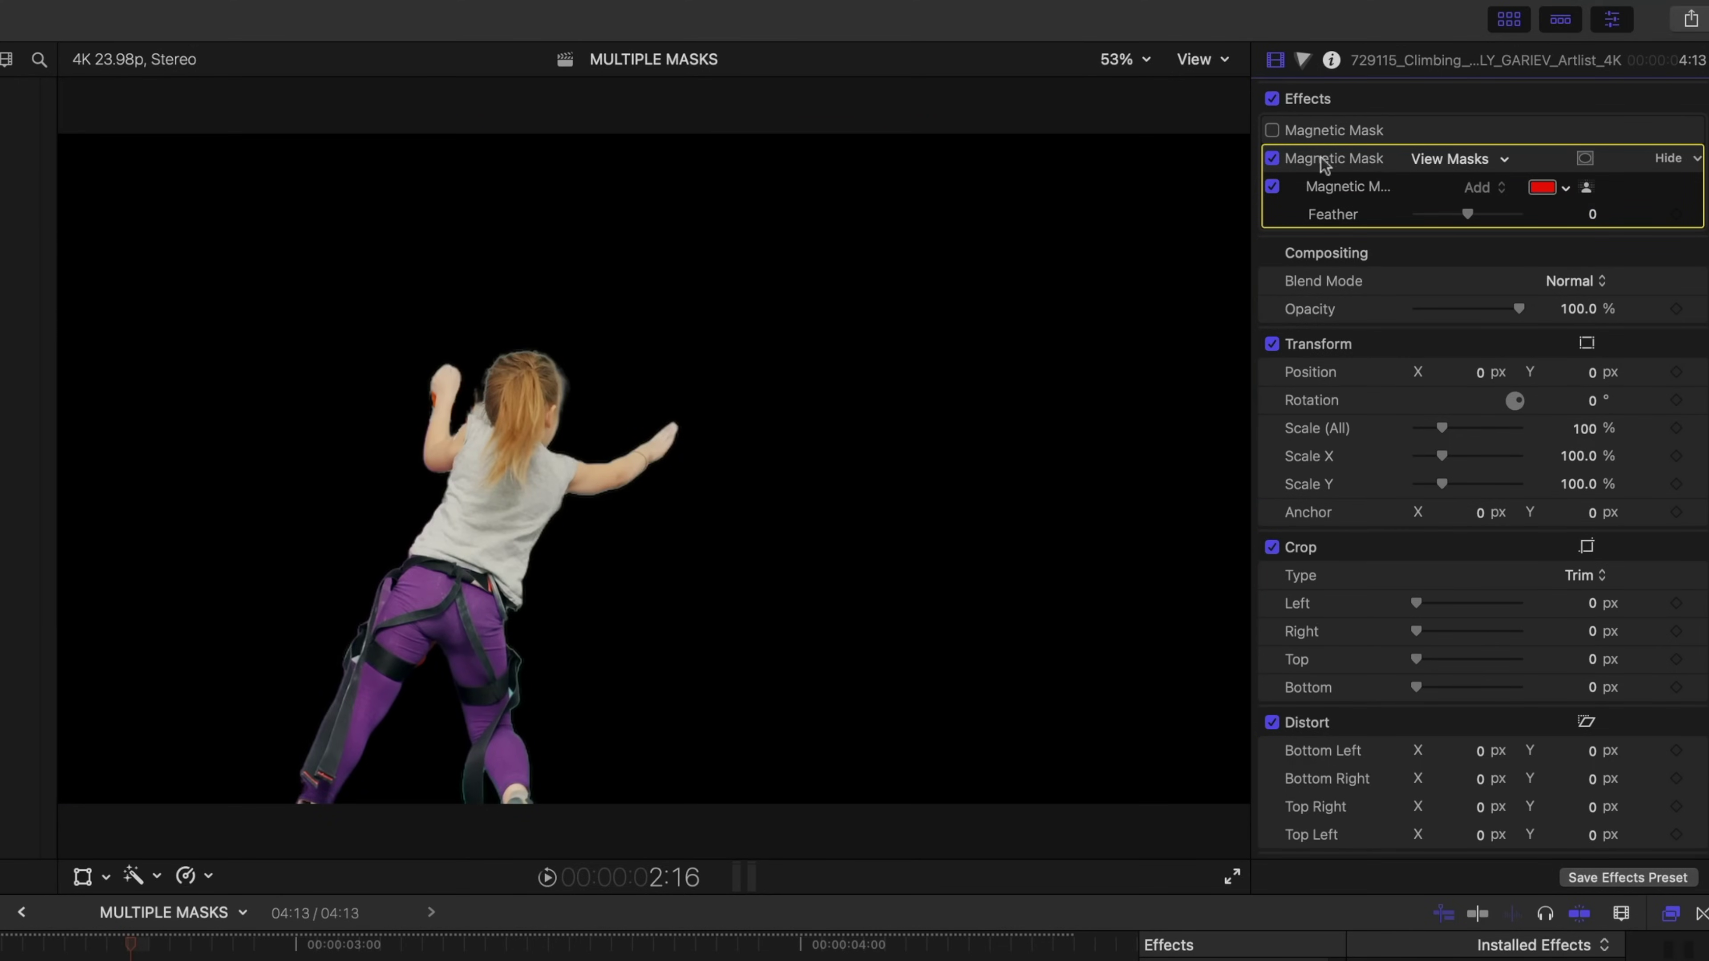
{"action": "left_click", "coordinate": [1697, 162]}
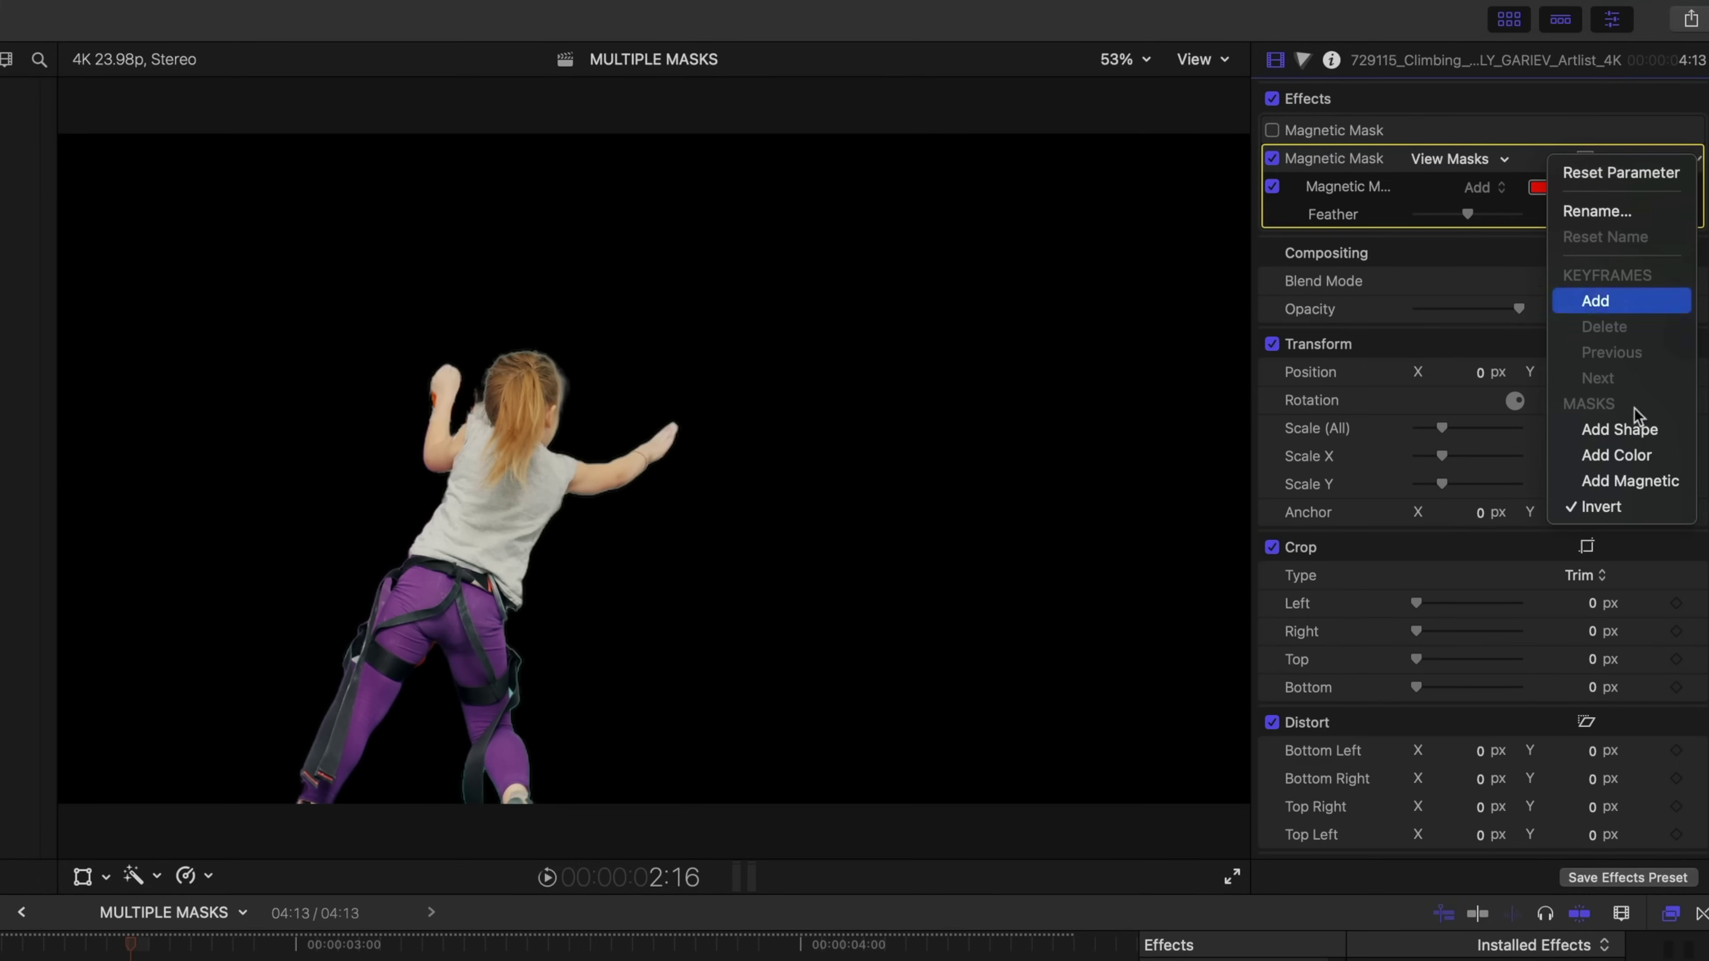
{"action": "left_click", "coordinate": [1451, 249]}
{"action": "left_click", "coordinate": [1587, 188]}
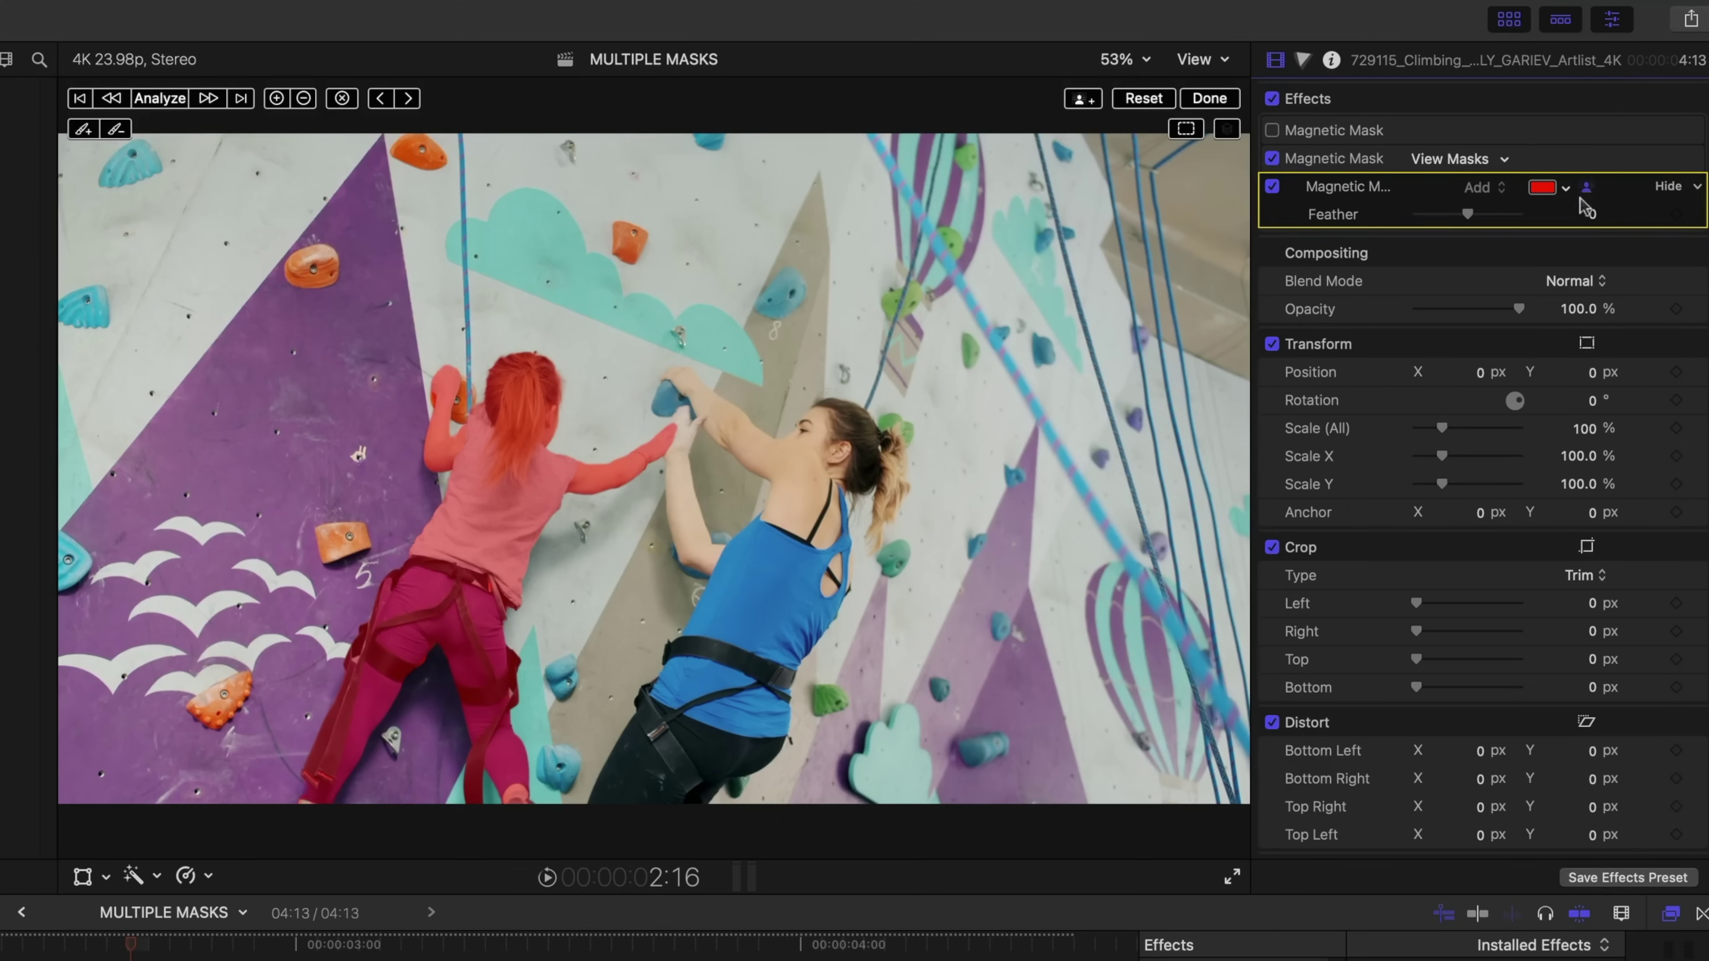
Step: Add a second magnetic mask on the woman, subtracting the girl's arm and hand
{"action": "left_click", "coordinate": [1080, 101]}
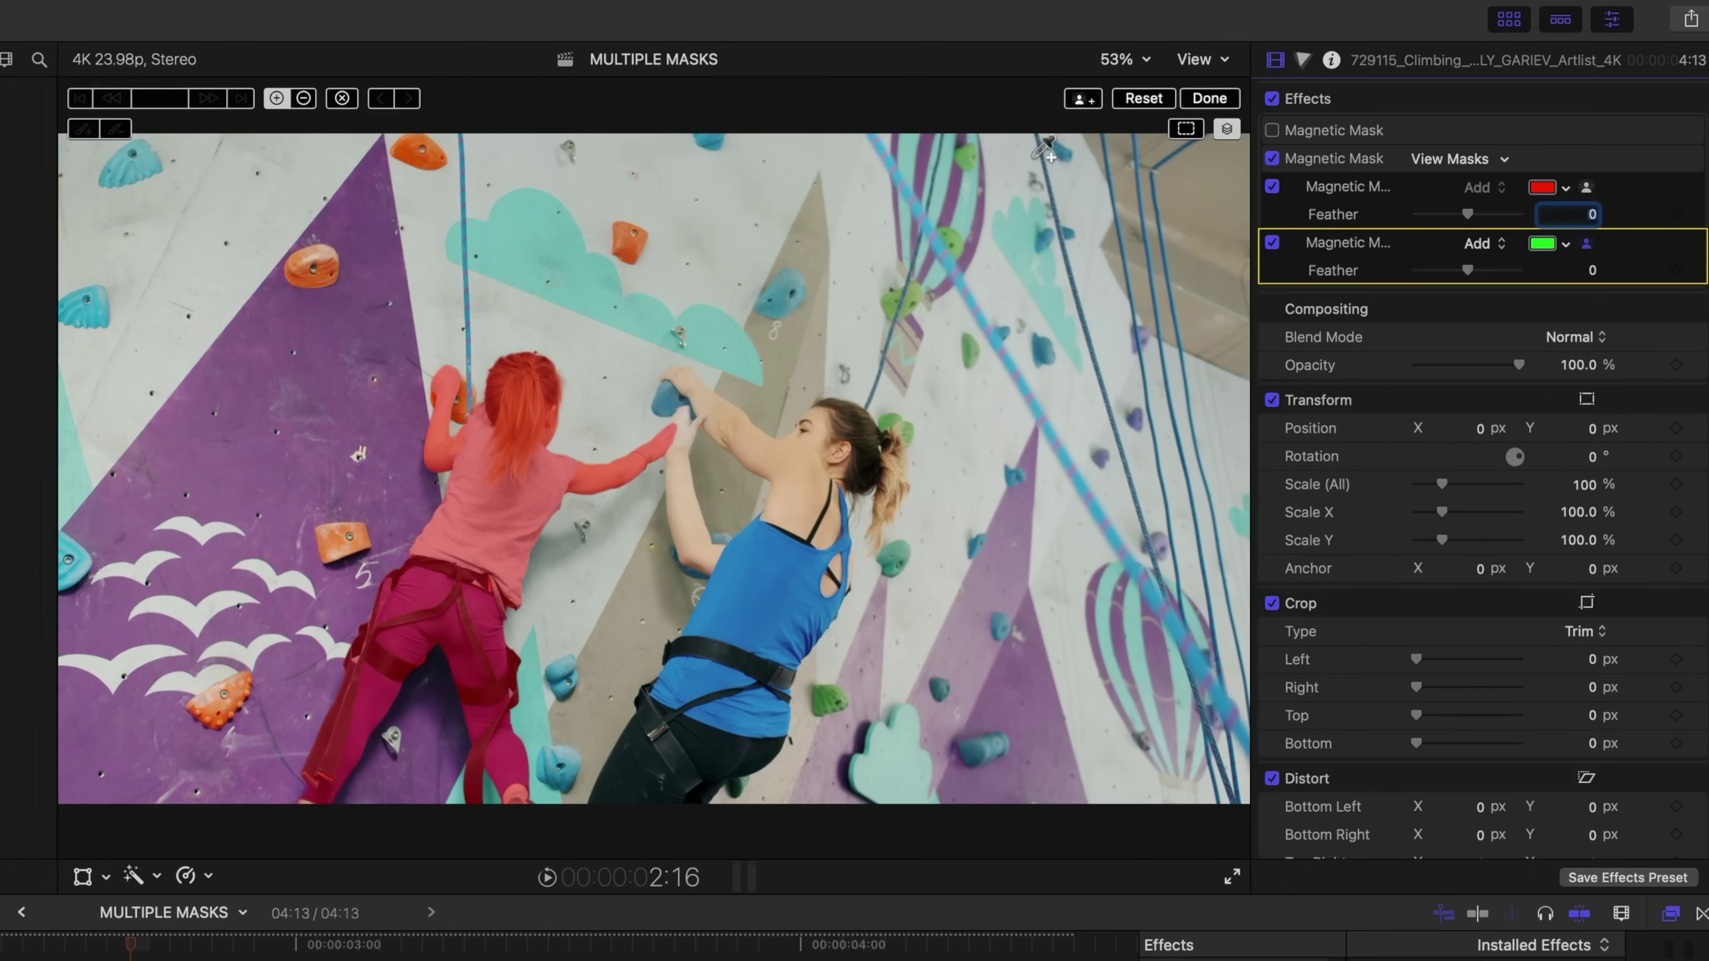
{"action": "left_click", "coordinate": [798, 495]}
{"action": "left_click", "coordinate": [619, 783]}
{"action": "left_click", "coordinate": [686, 502]}
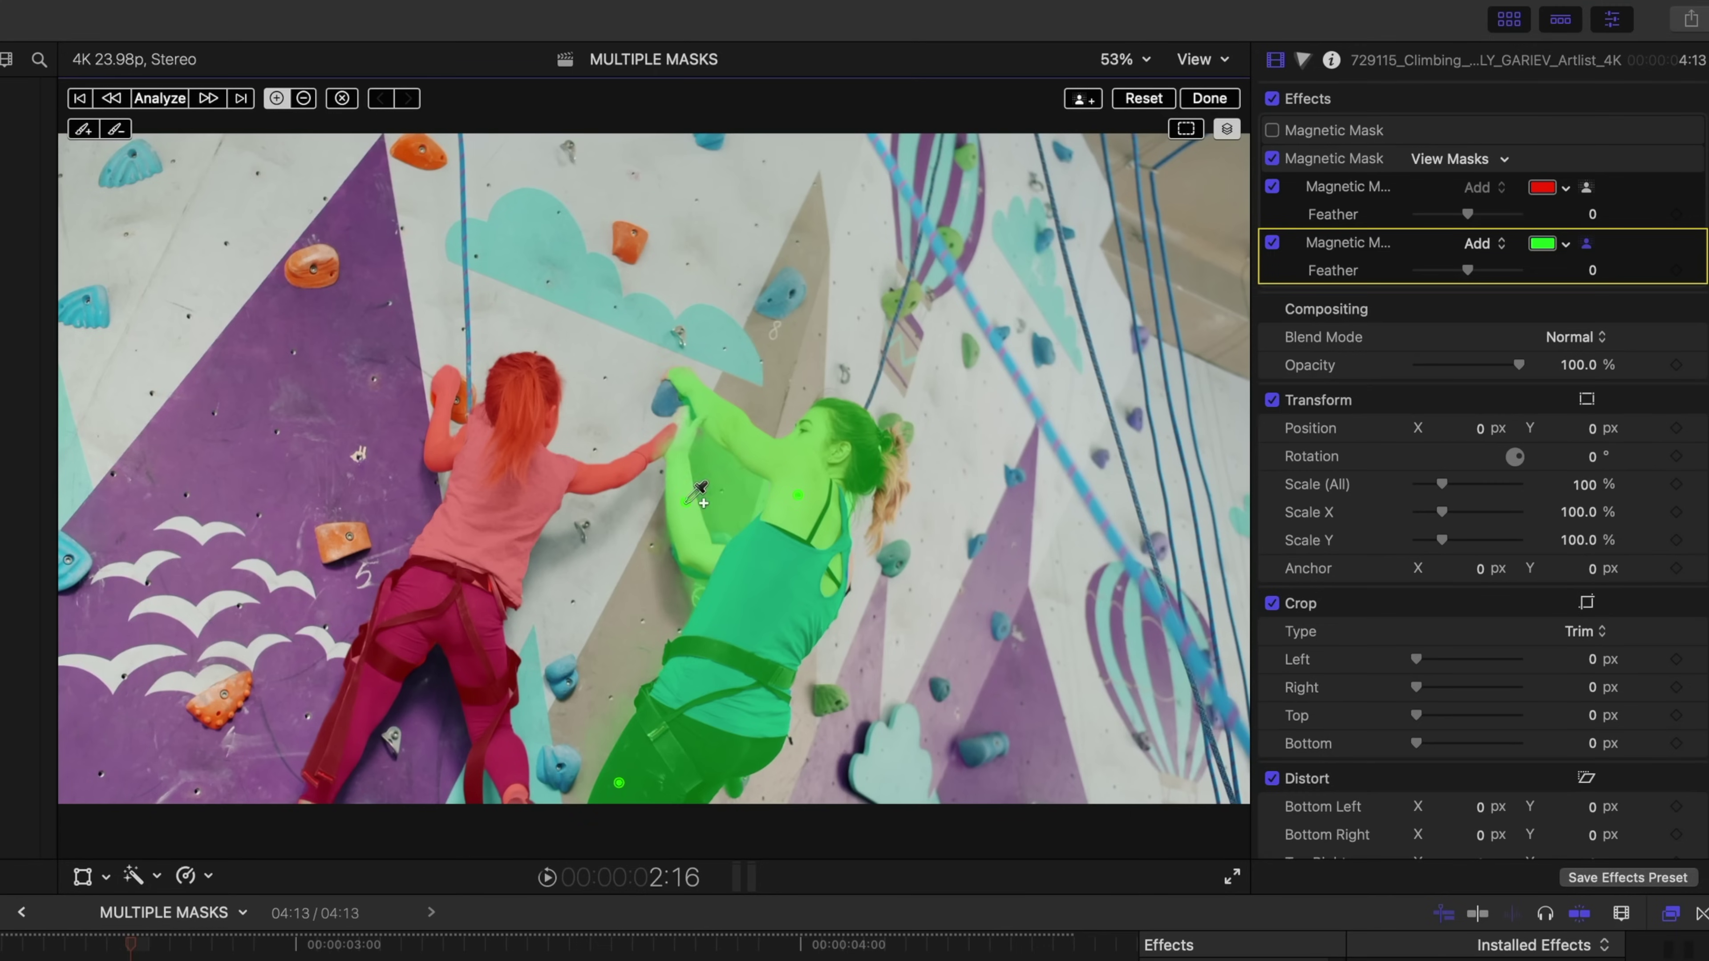
{"action": "left_click", "coordinate": [725, 491], "text": "alt"}
{"action": "left_click", "coordinate": [626, 469], "text": "alt"}
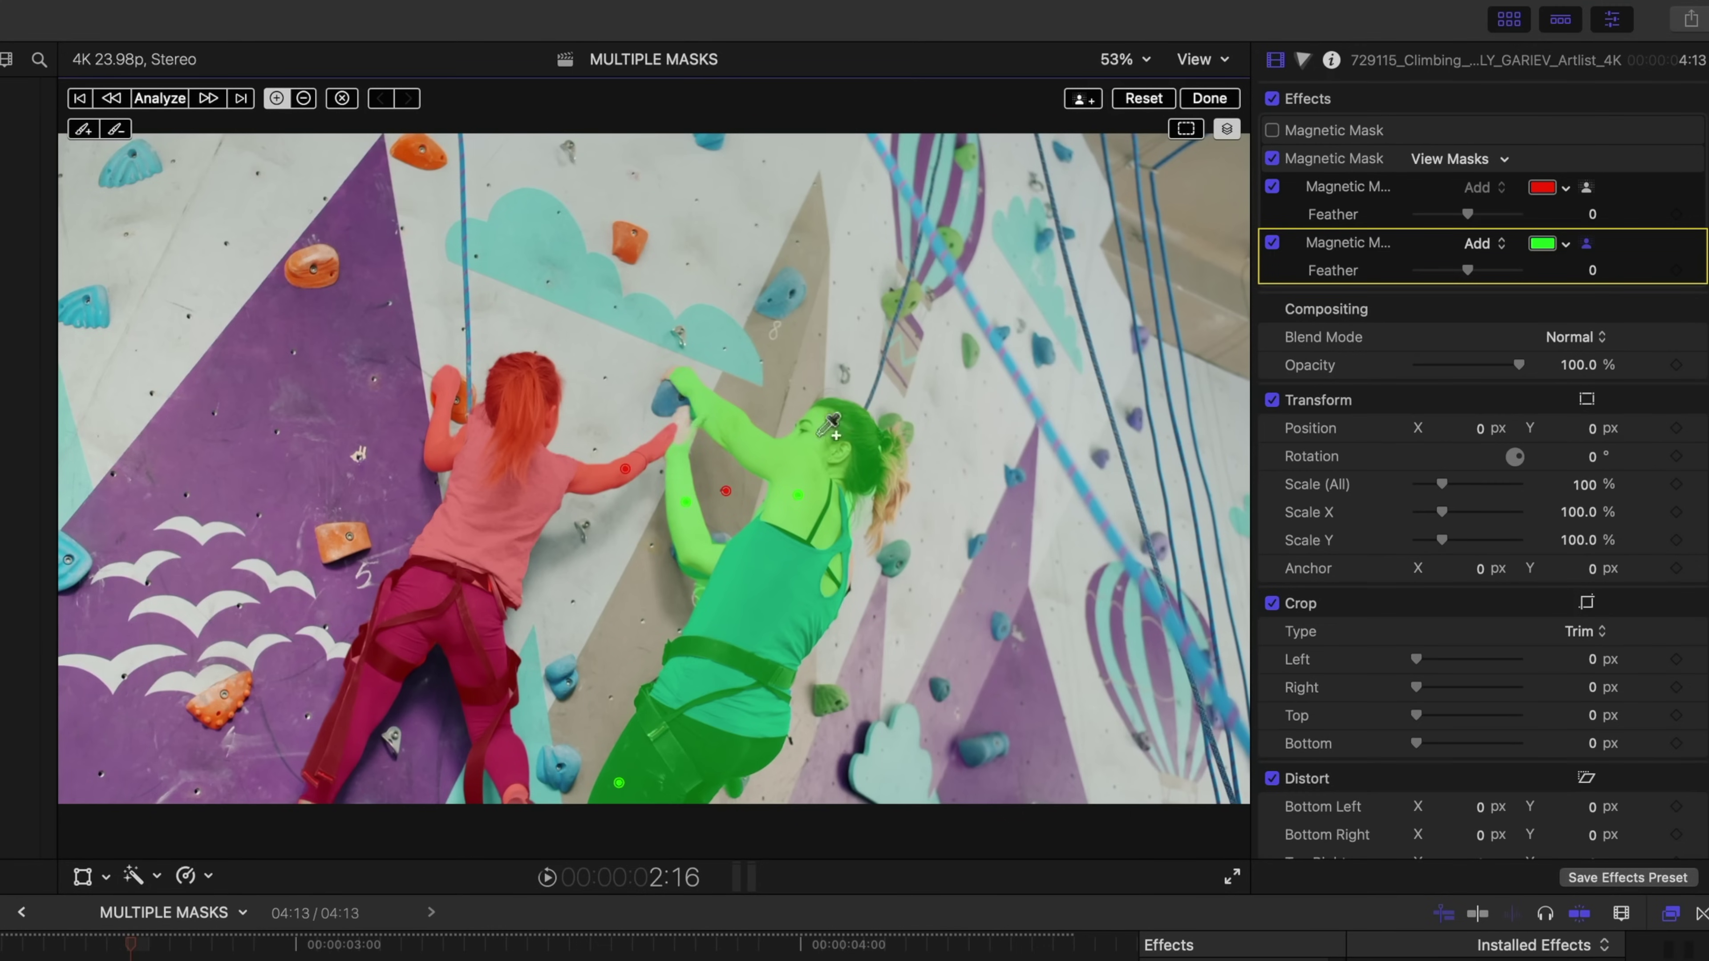
{"action": "left_click", "coordinate": [673, 372]}
{"action": "left_click", "coordinate": [686, 426]}
{"action": "left_click", "coordinate": [707, 368], "text": "alt"}
{"action": "left_click", "coordinate": [658, 438], "text": "alt"}
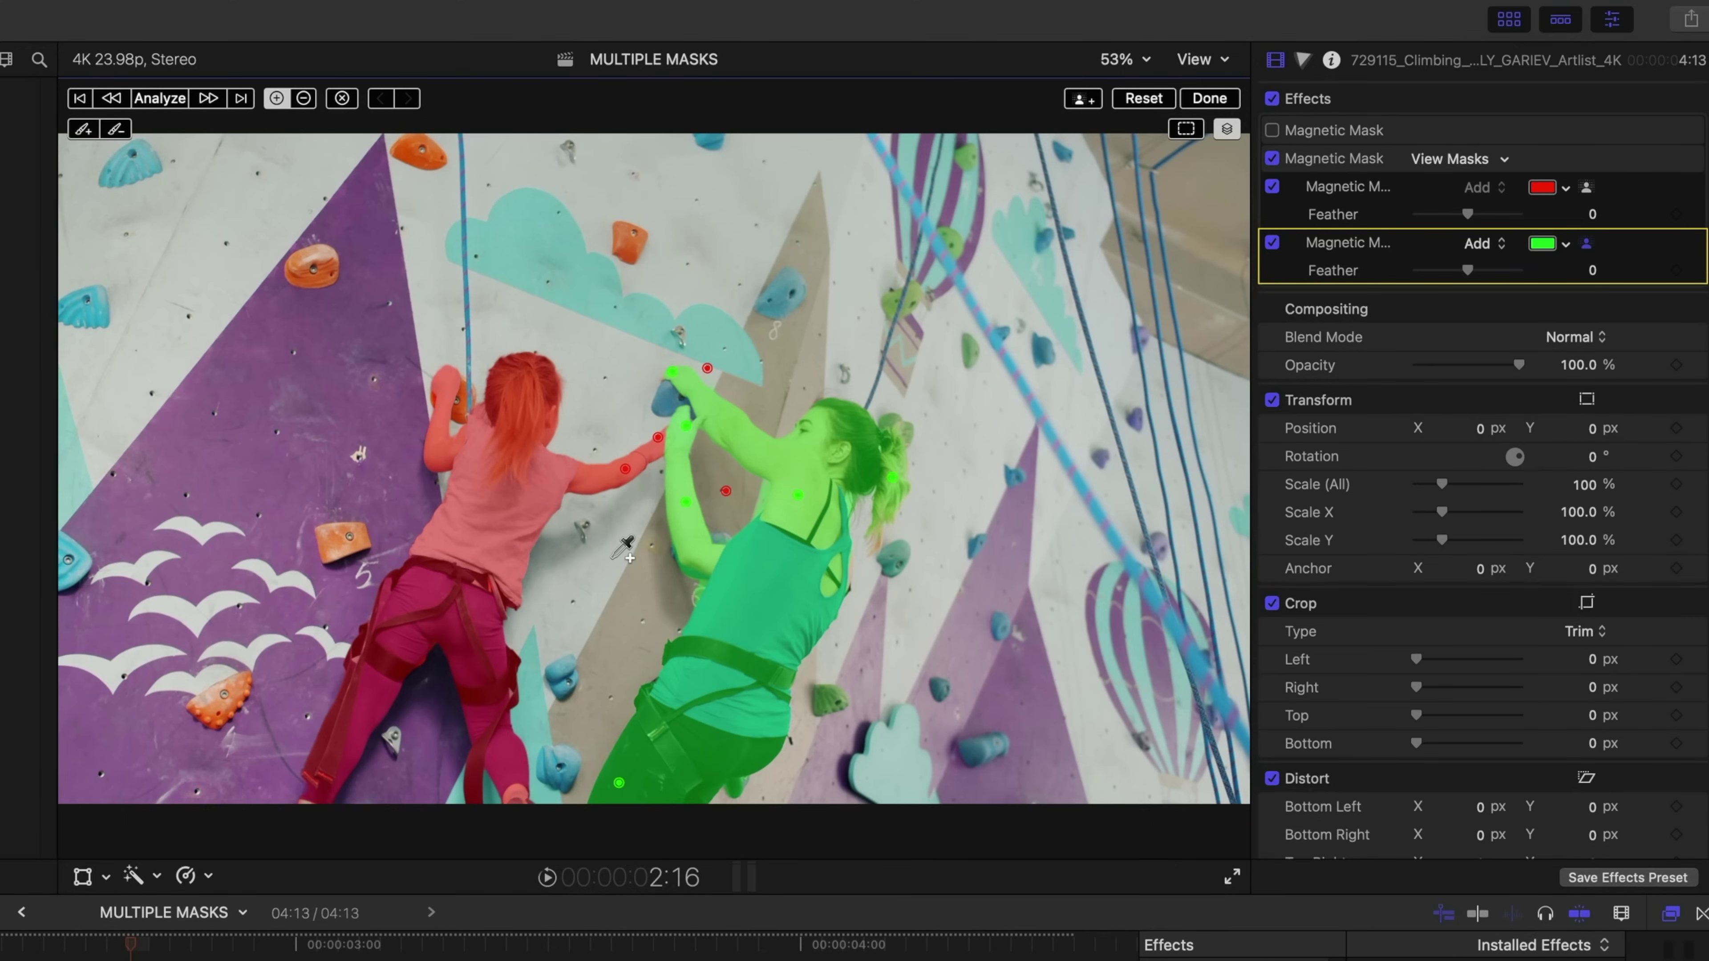
Step: Tint the woman's mask blue and analyze it through the clip
{"action": "left_click", "coordinate": [1562, 245]}
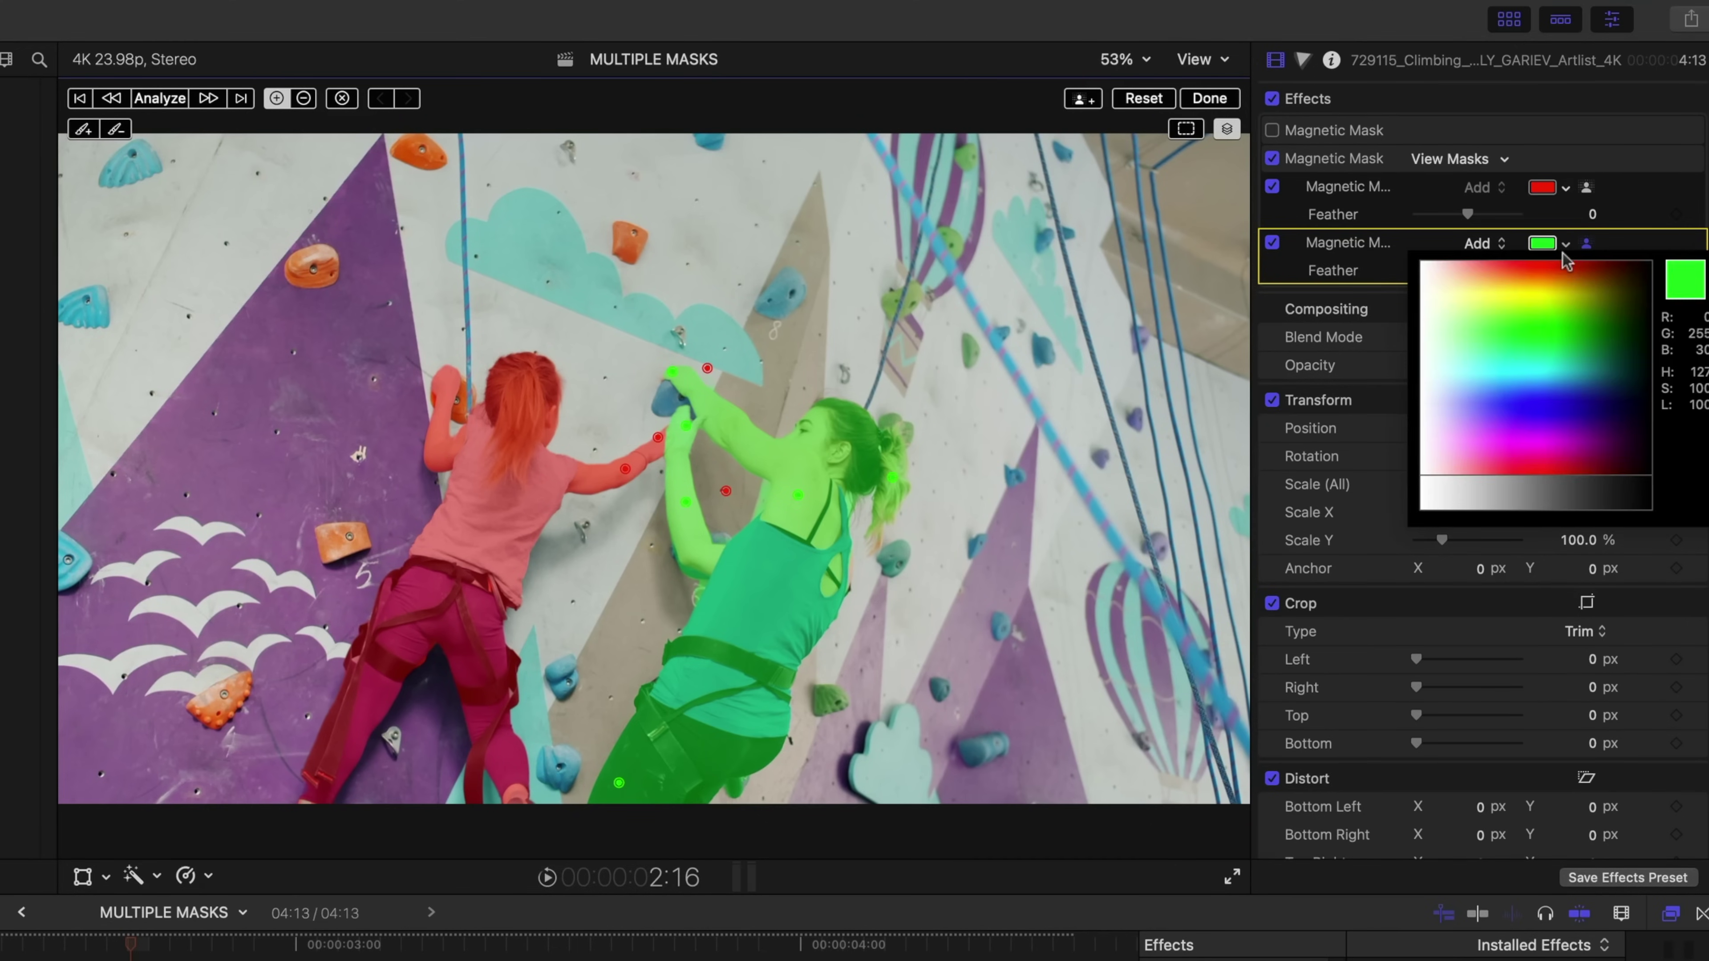
{"action": "left_click", "coordinate": [1504, 364]}
{"action": "left_click", "coordinate": [1526, 404]}
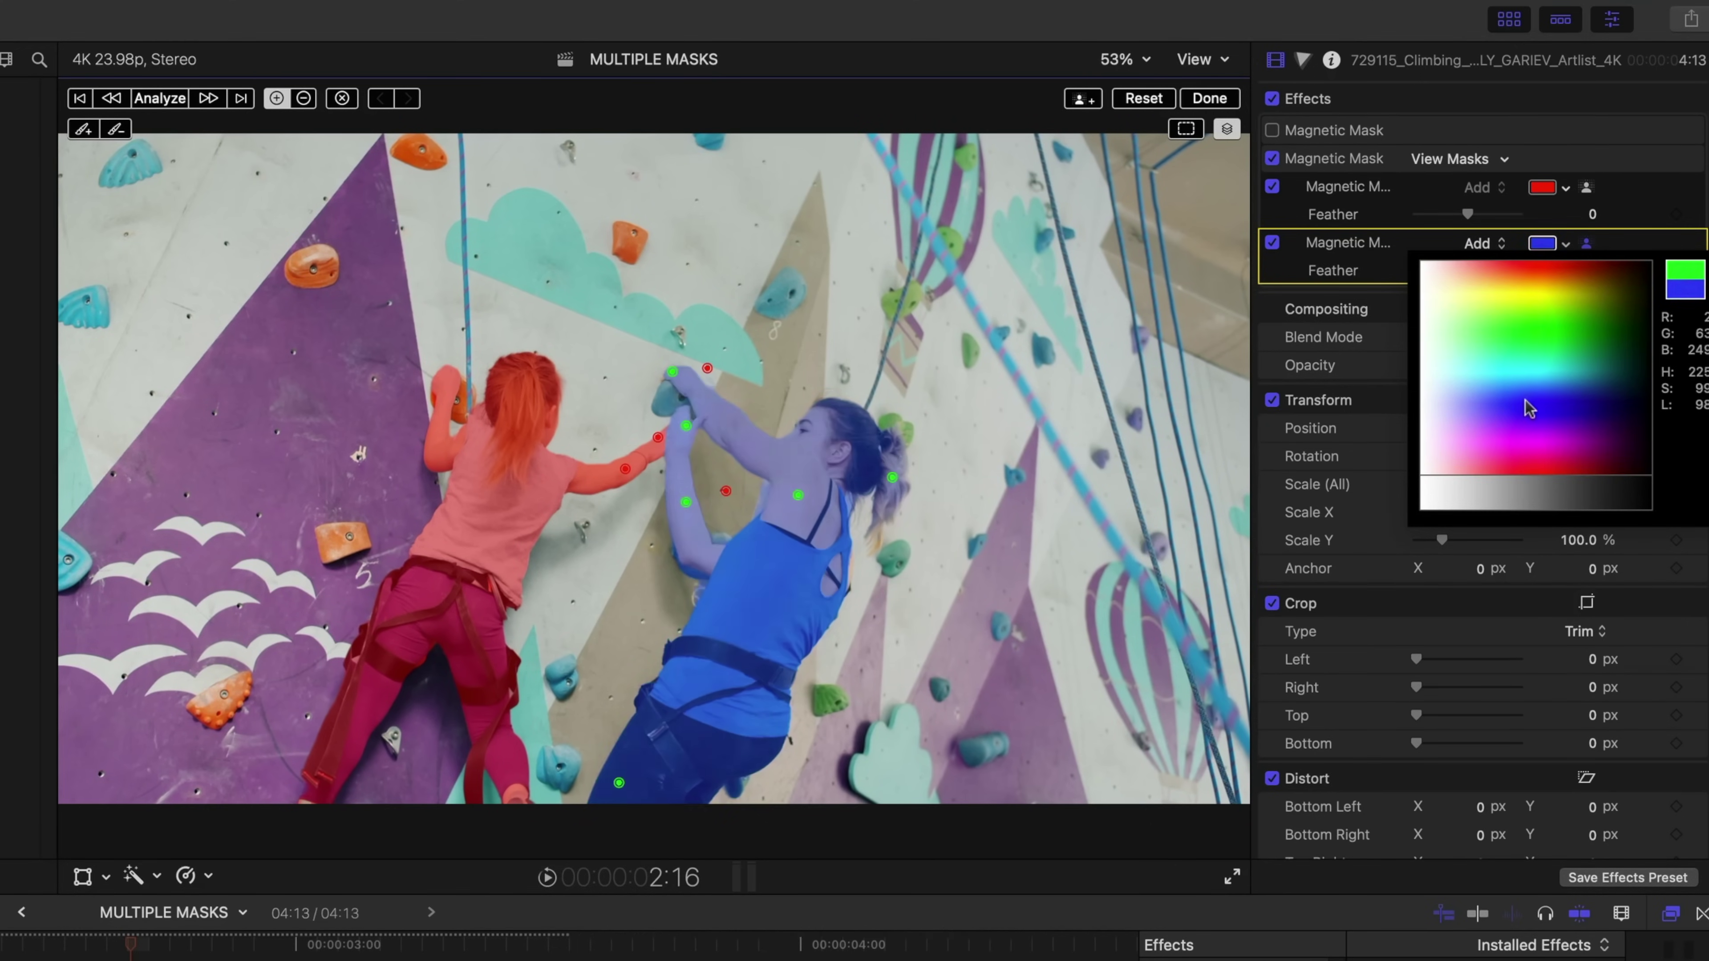
{"action": "key", "text": "Escape"}
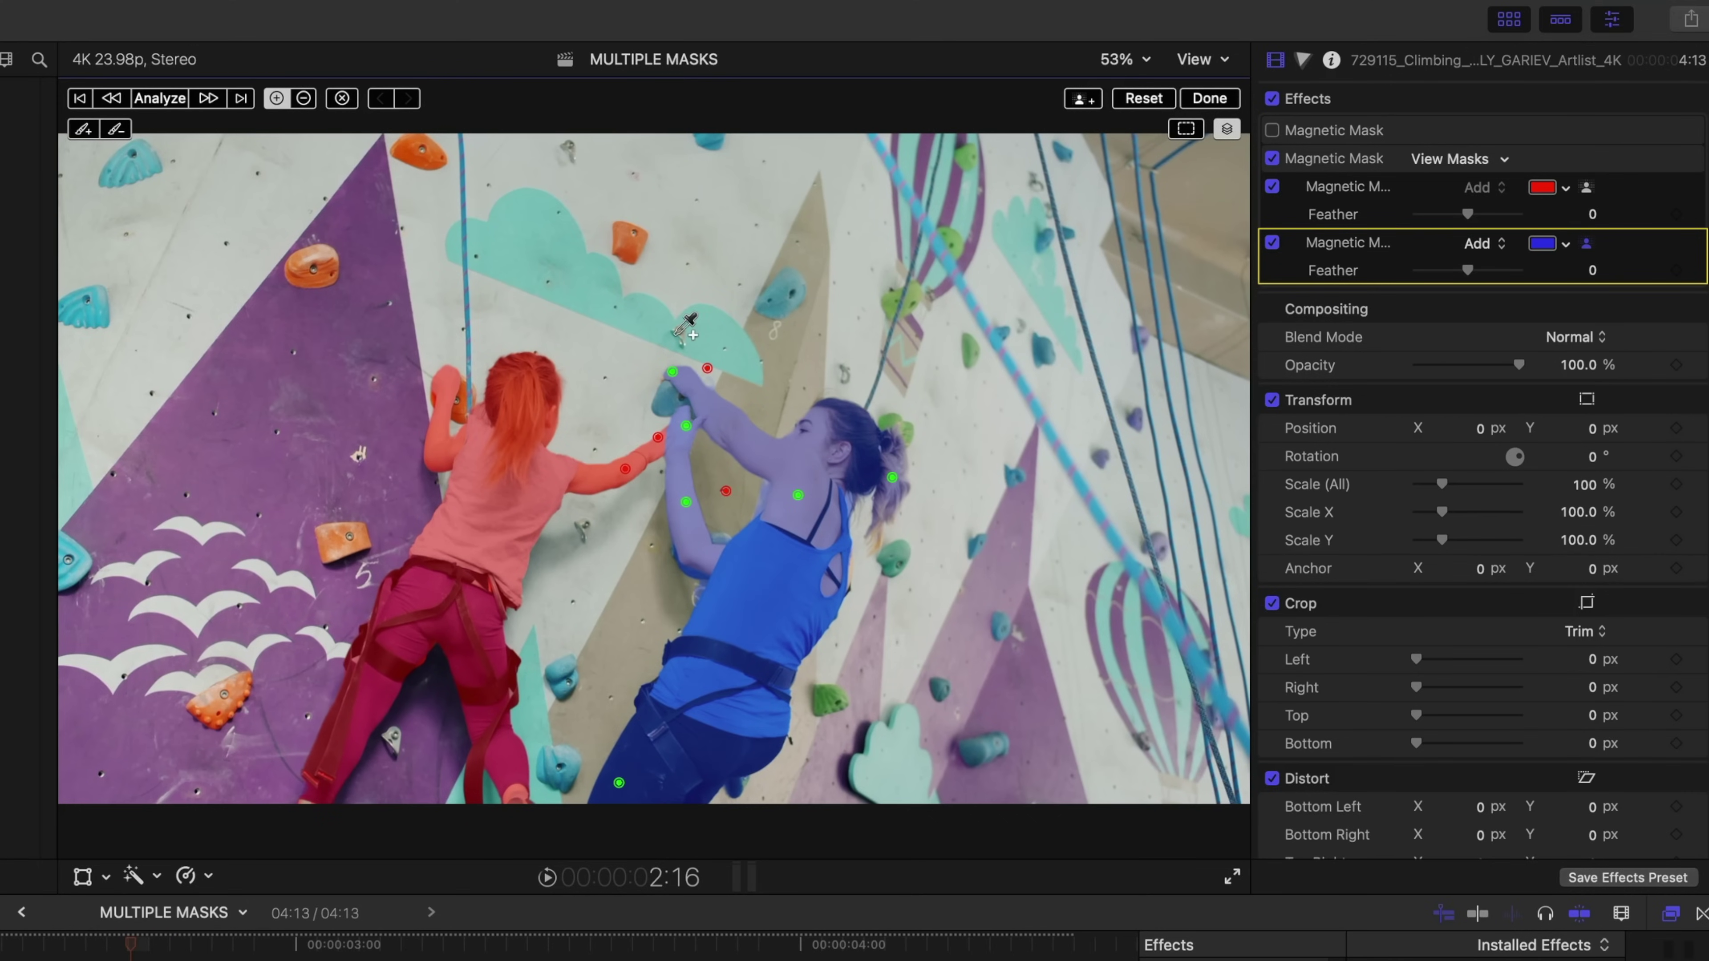
{"action": "left_click", "coordinate": [159, 98]}
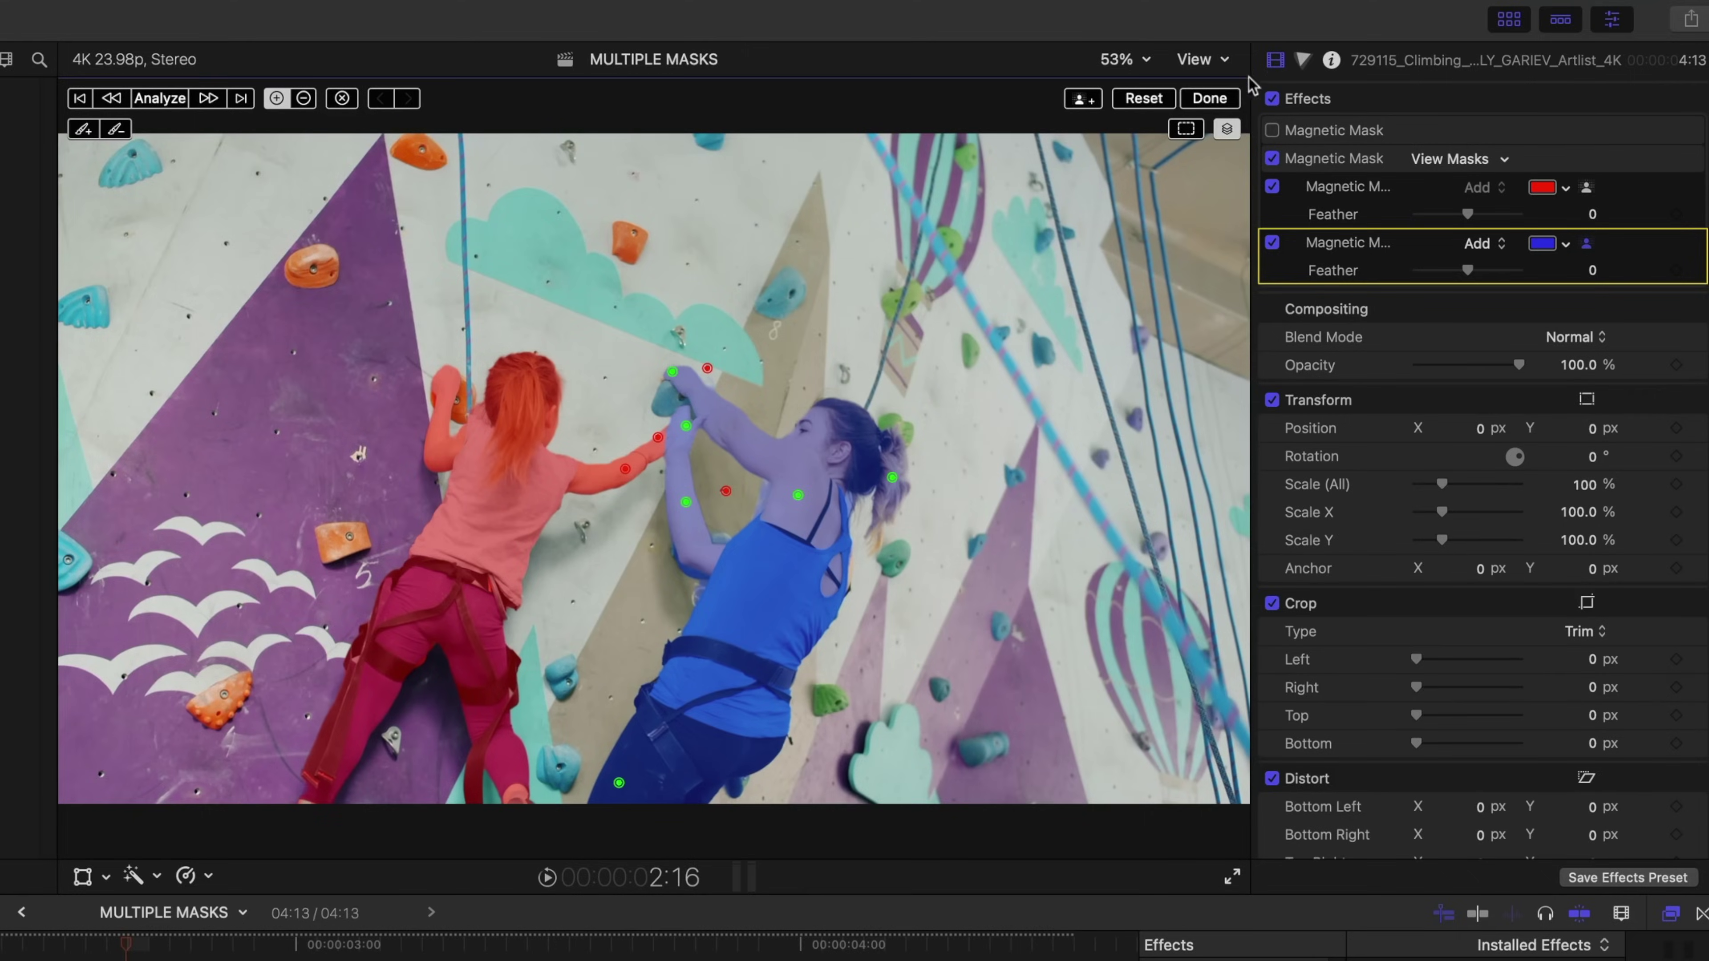
Step: Play back the climbers and toggle between viewing the woman's mask alone and both masks
{"action": "key", "text": "space"}
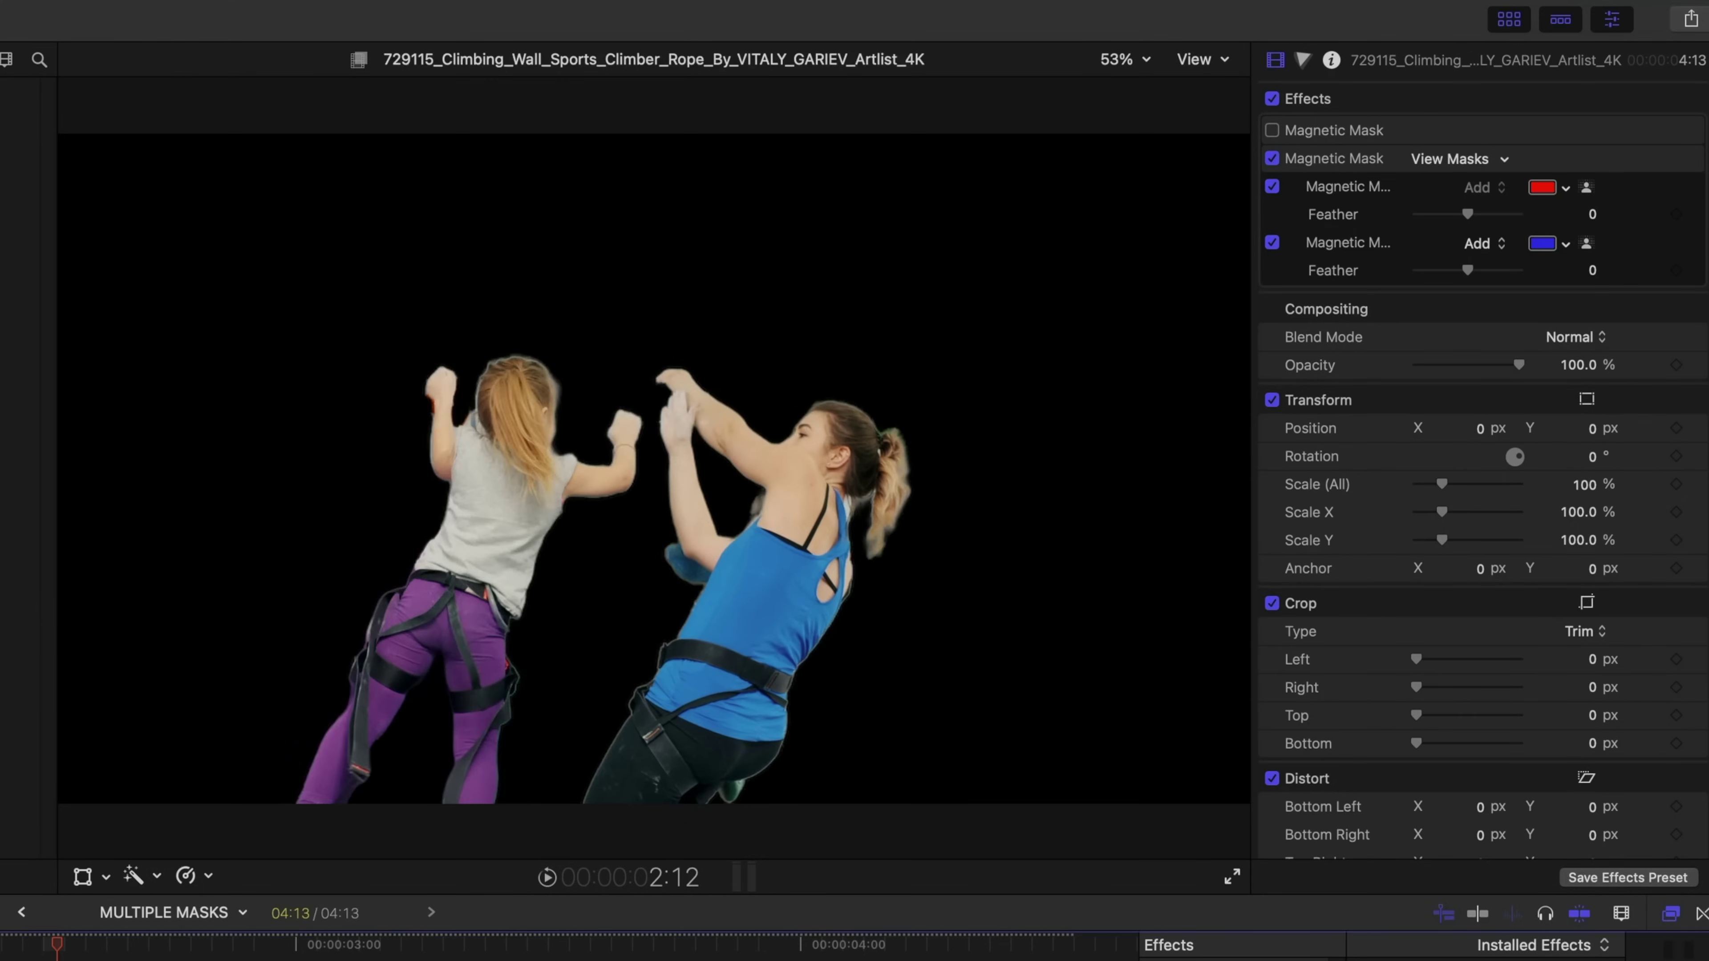
{"action": "left_click", "coordinate": [1586, 243]}
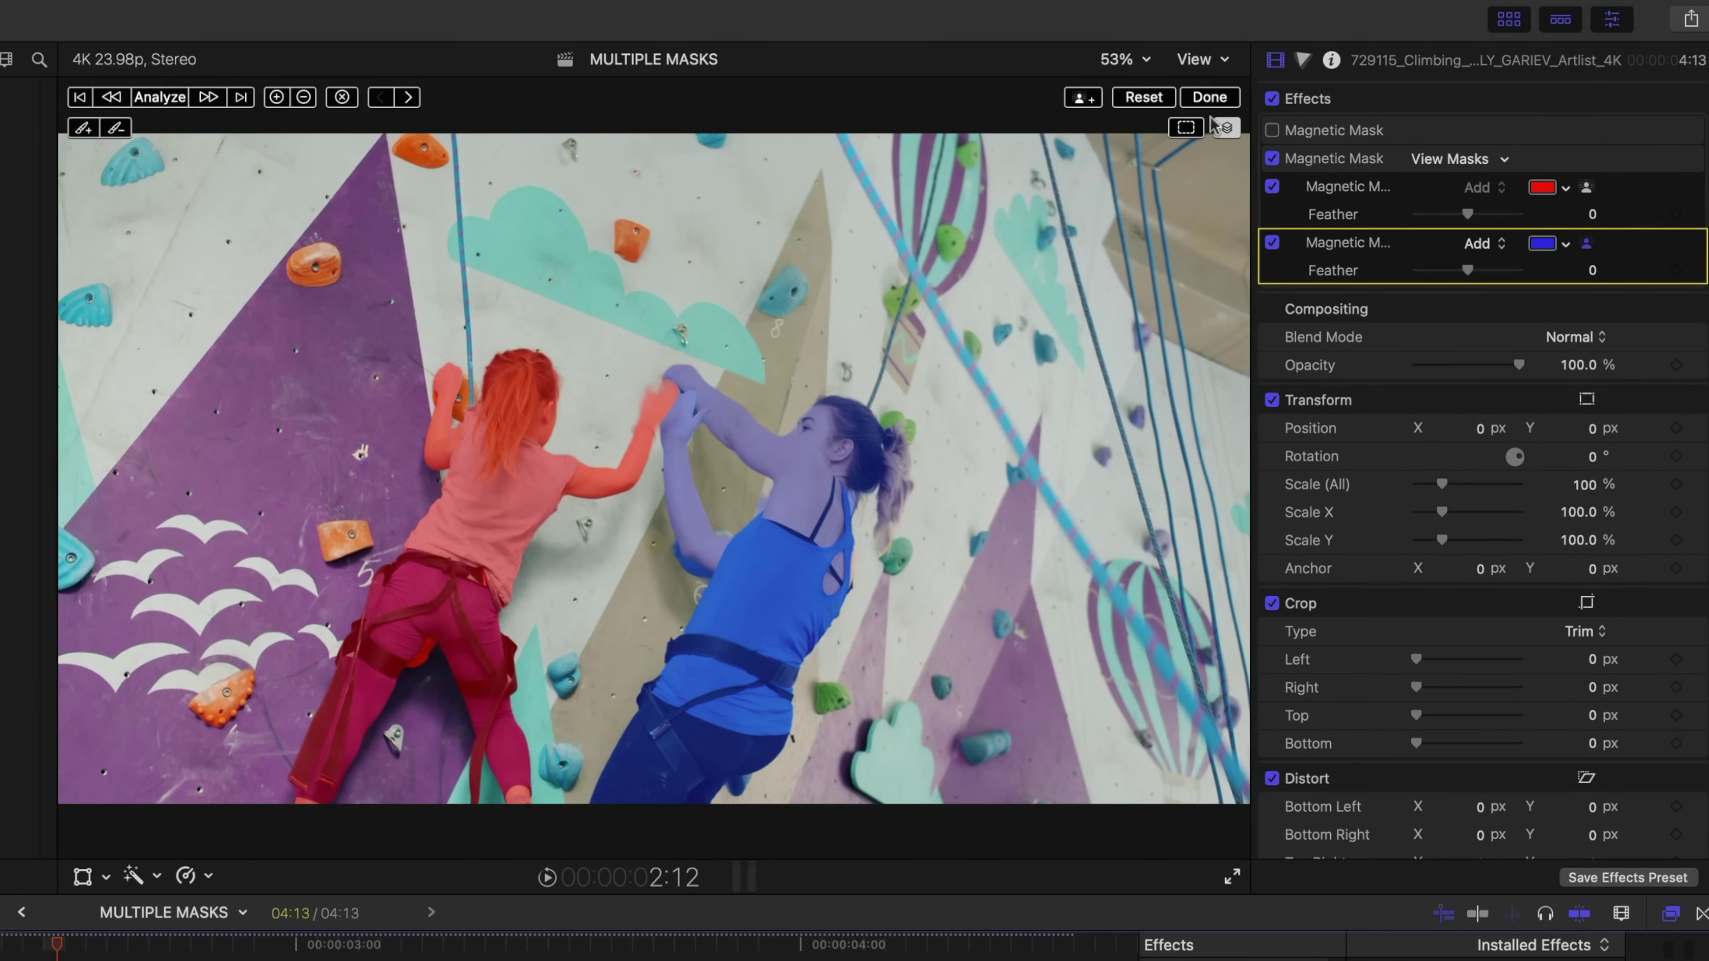
{"action": "left_click", "coordinate": [1226, 129]}
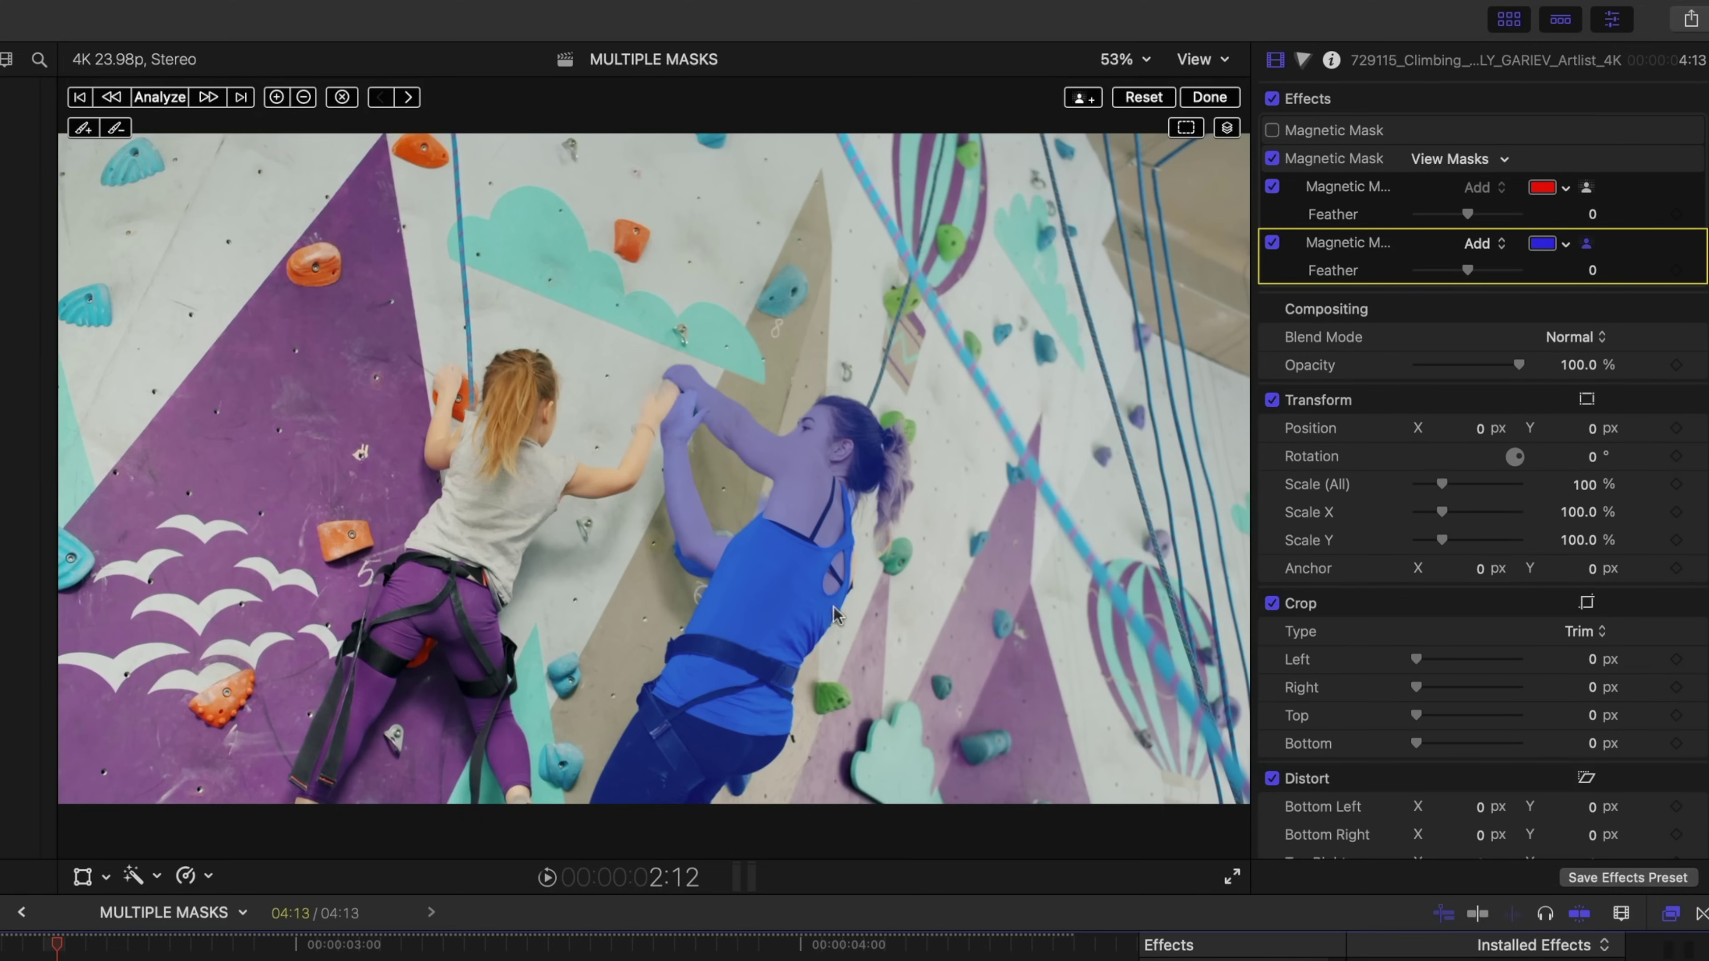
{"action": "left_click", "coordinate": [1354, 192]}
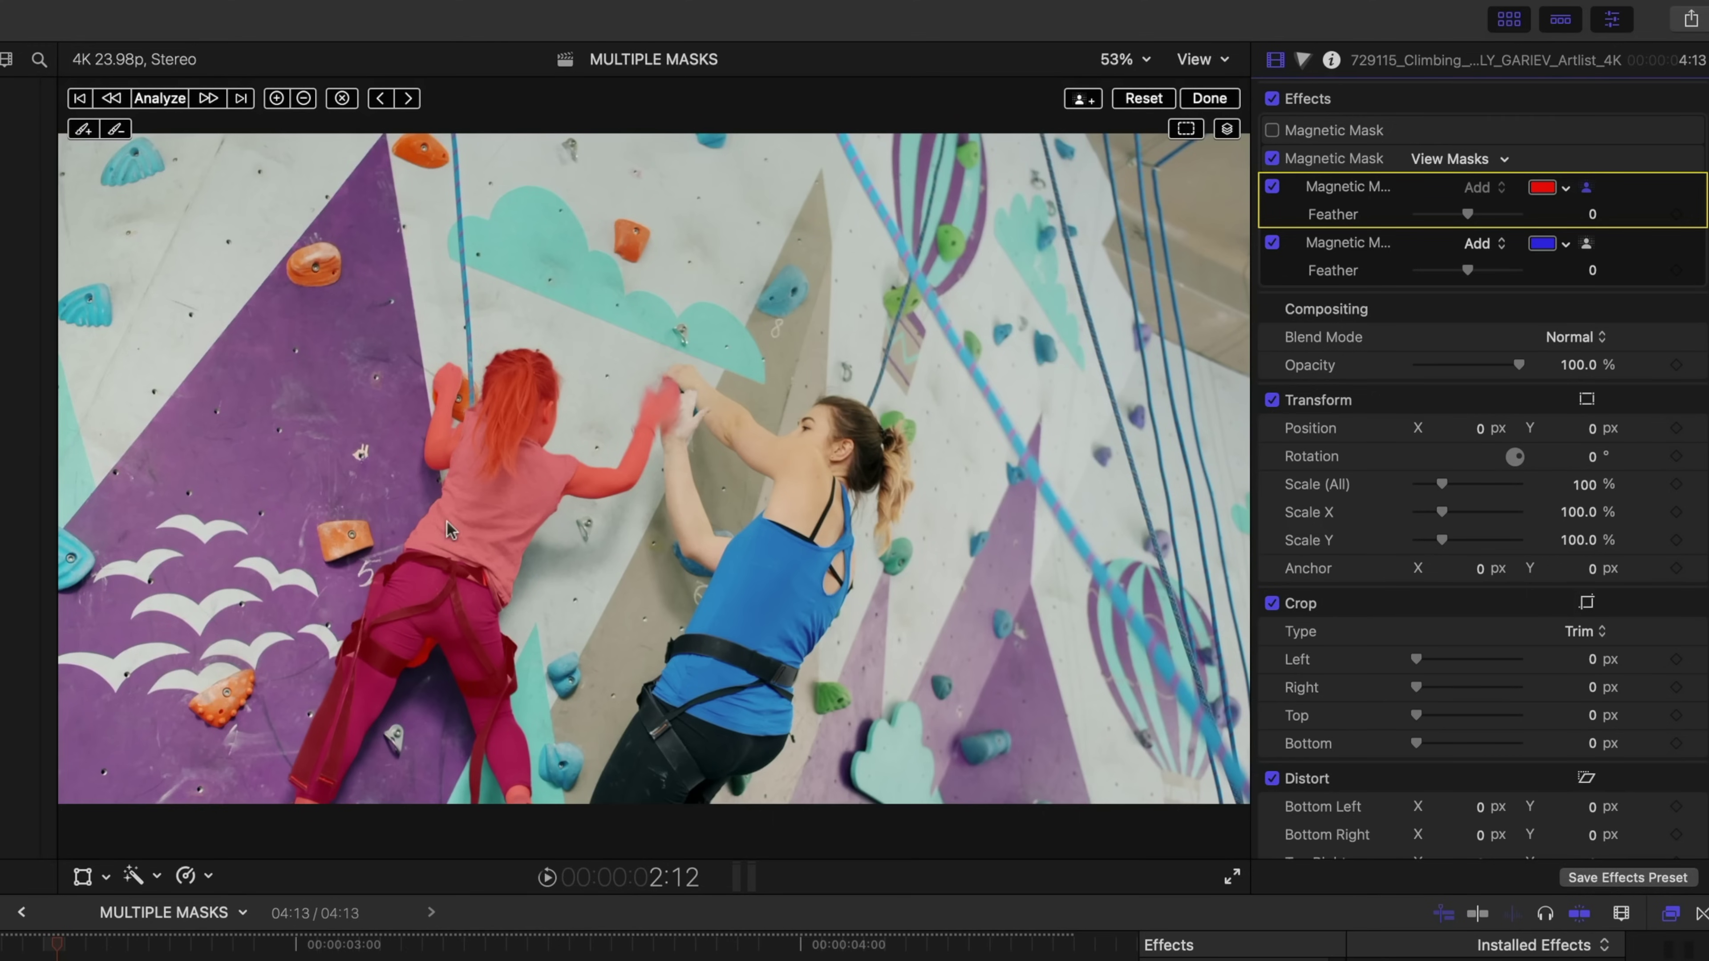
{"action": "left_click", "coordinate": [1226, 128]}
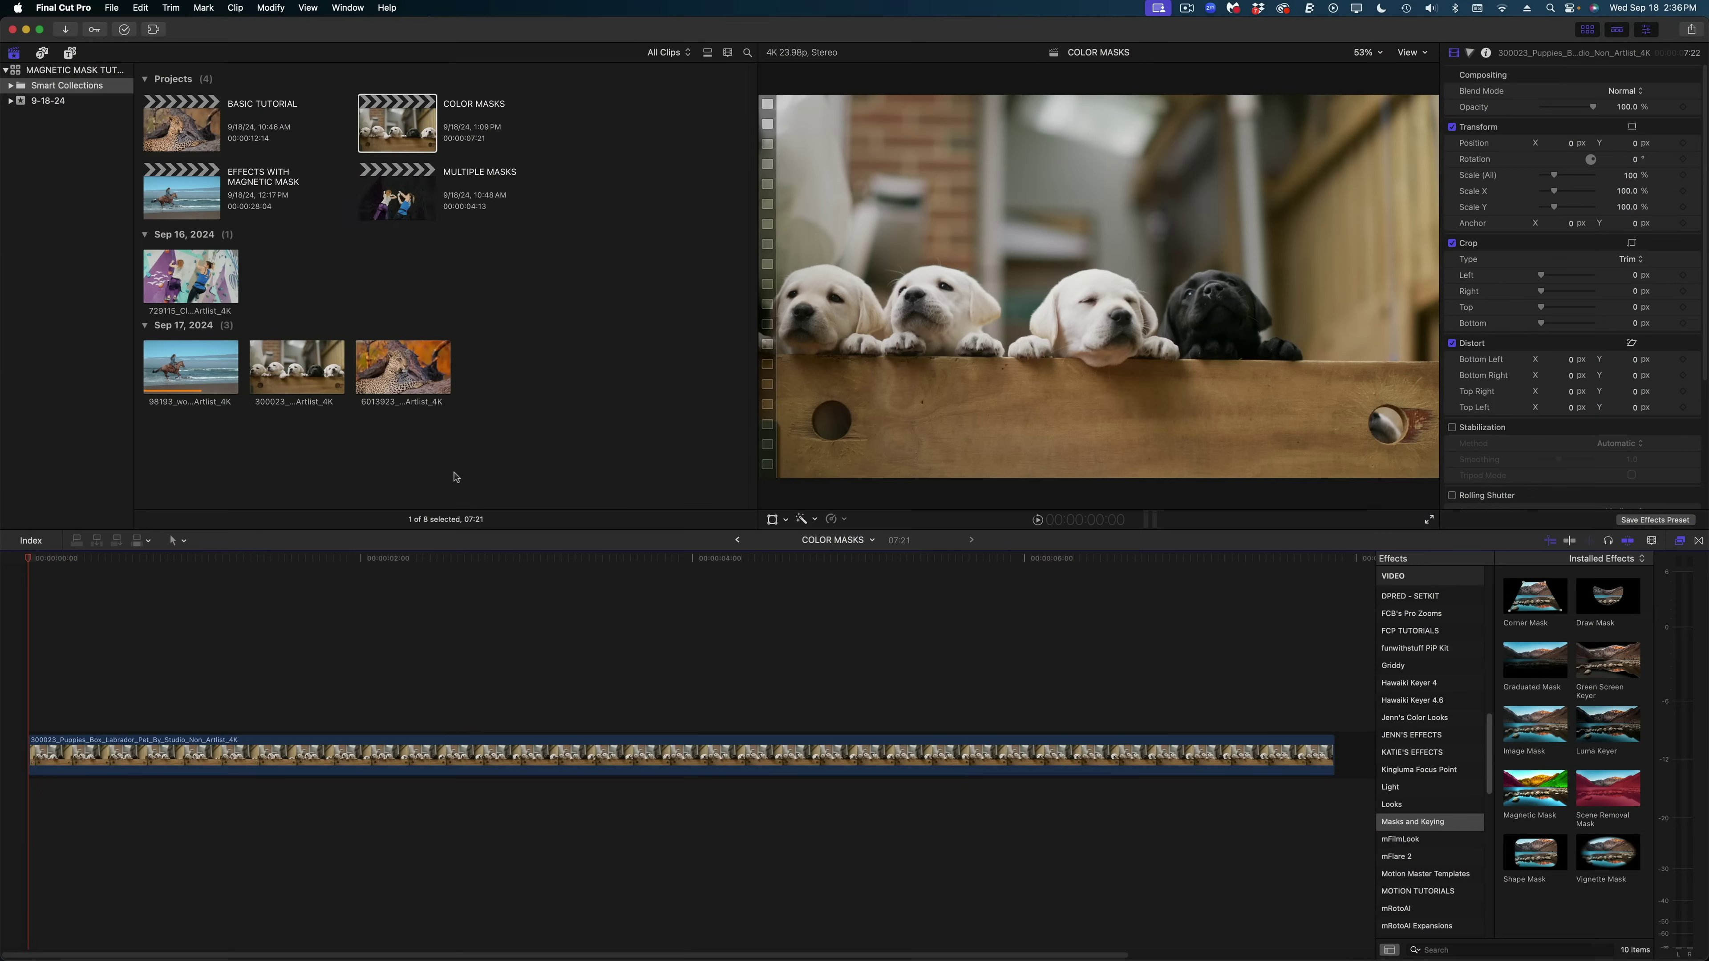
Step: Duplicate the puppies clip above itself and add an analyzed Magnetic Mask on the third puppy
{"action": "left_click", "coordinate": [509, 560]}
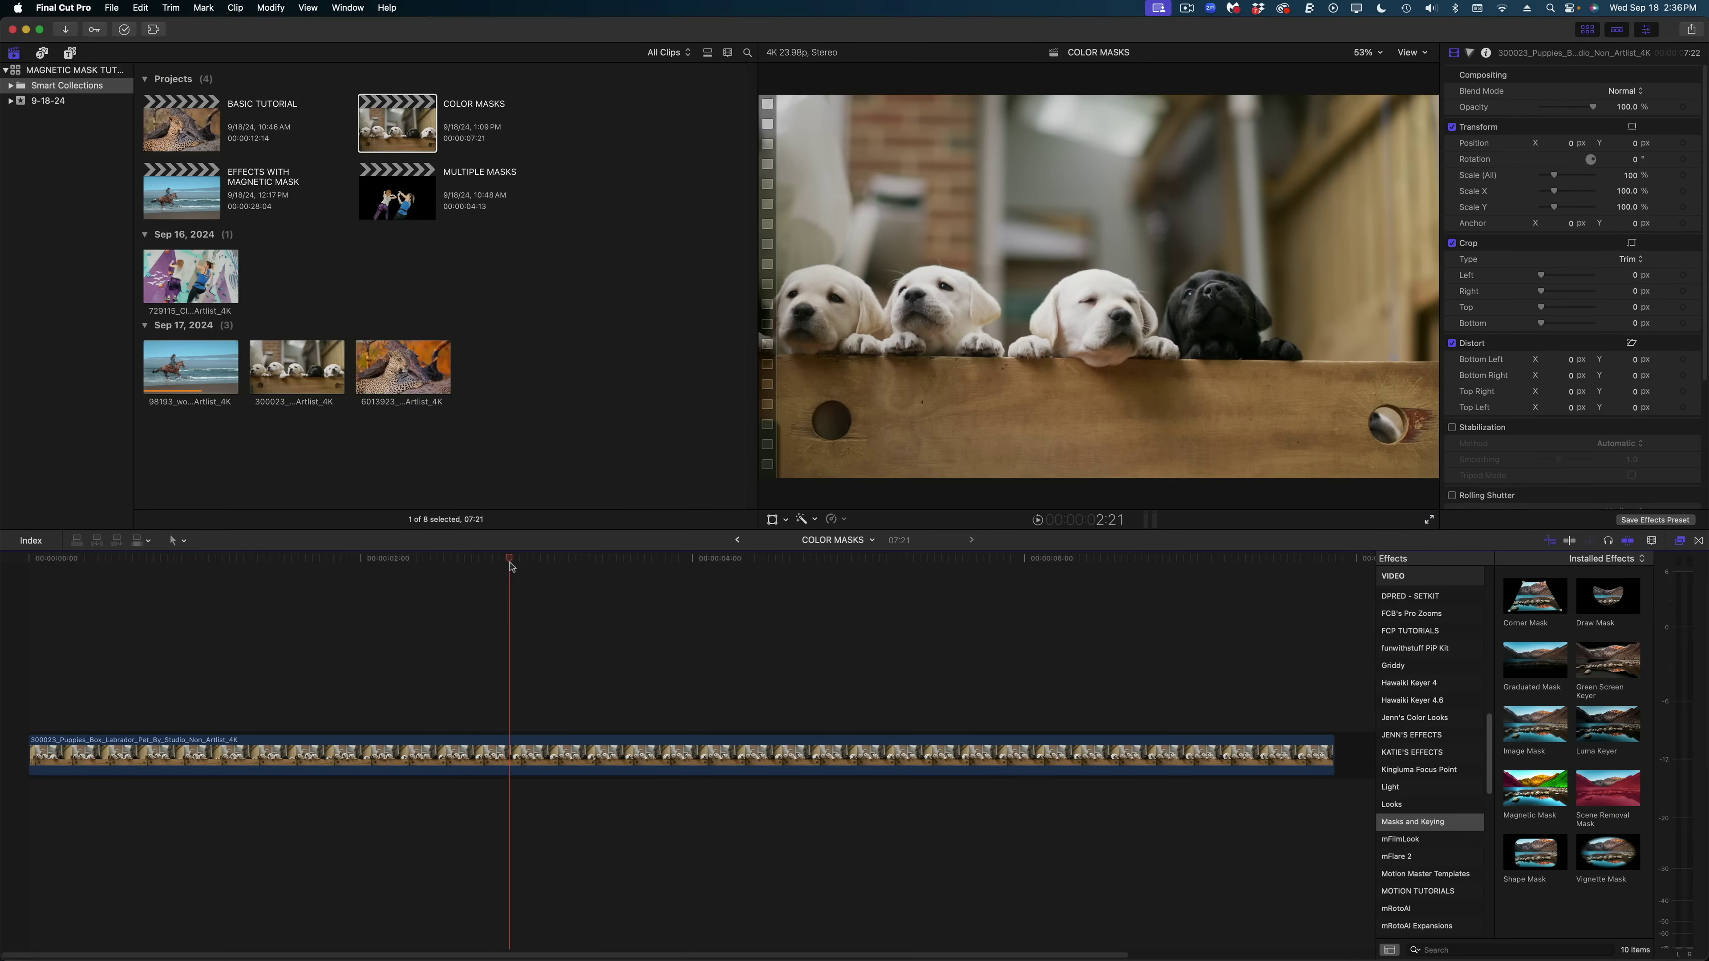
{"action": "left_click", "coordinate": [557, 759]}
{"action": "left_click_drag", "start_coordinate": [558, 759], "coordinate": [567, 675]}
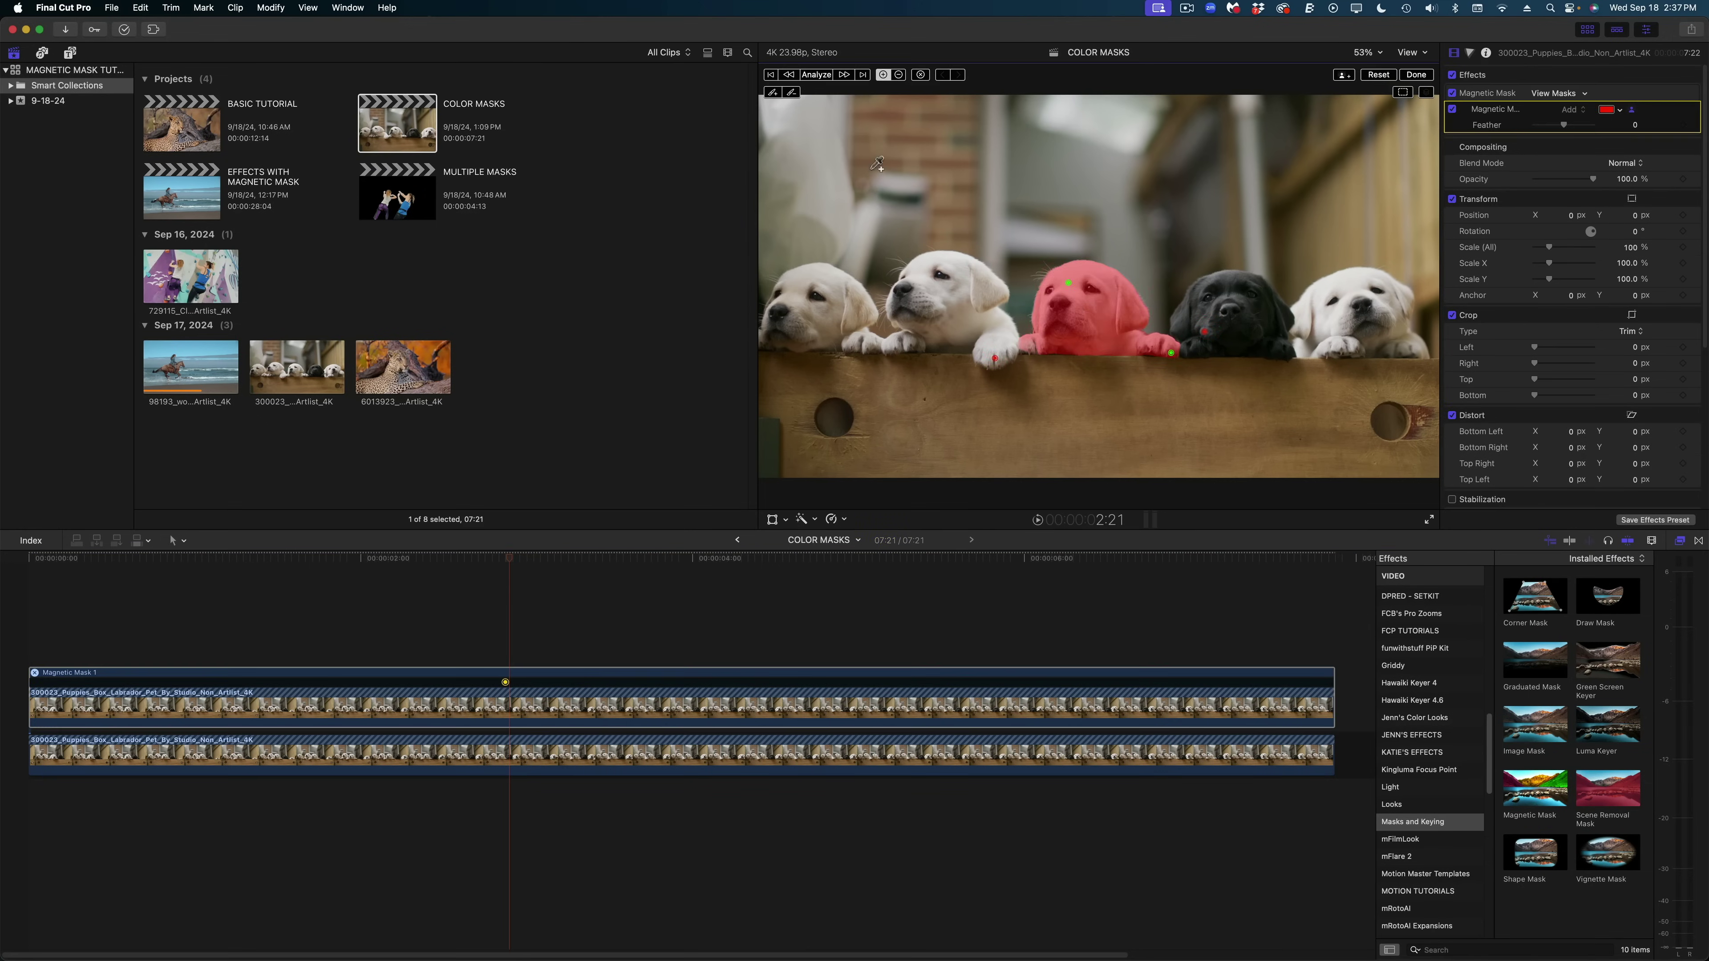
{"action": "left_click", "coordinate": [816, 74]}
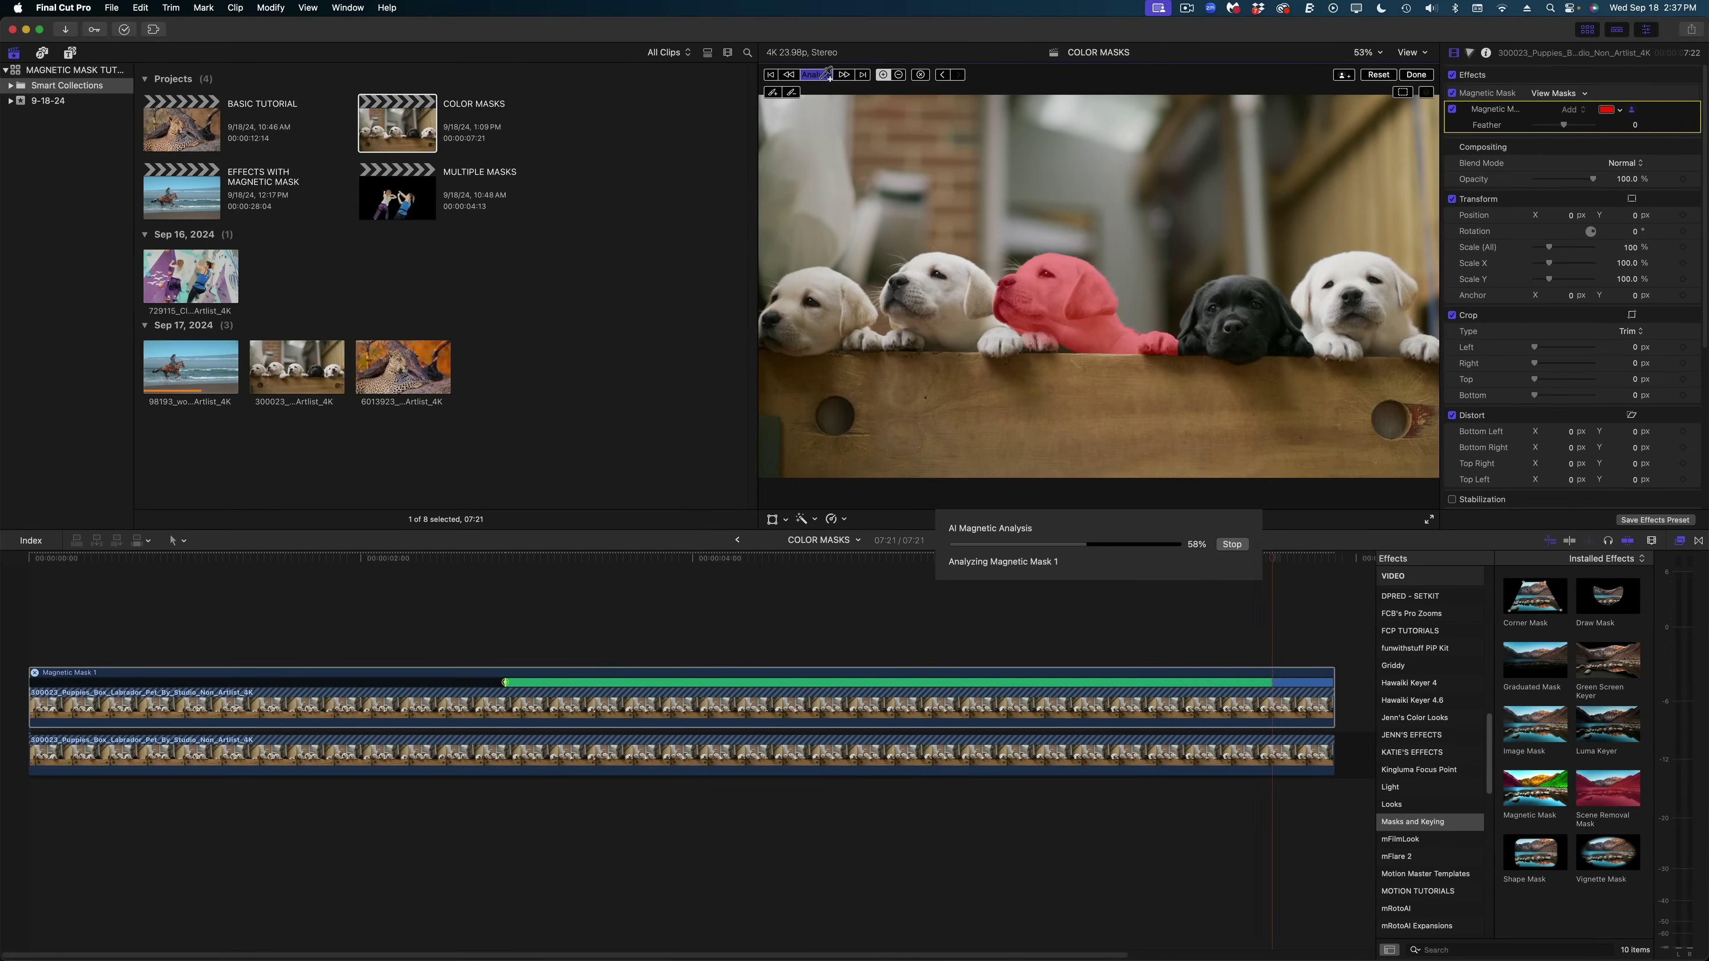
{"action": "key", "text": "v"}
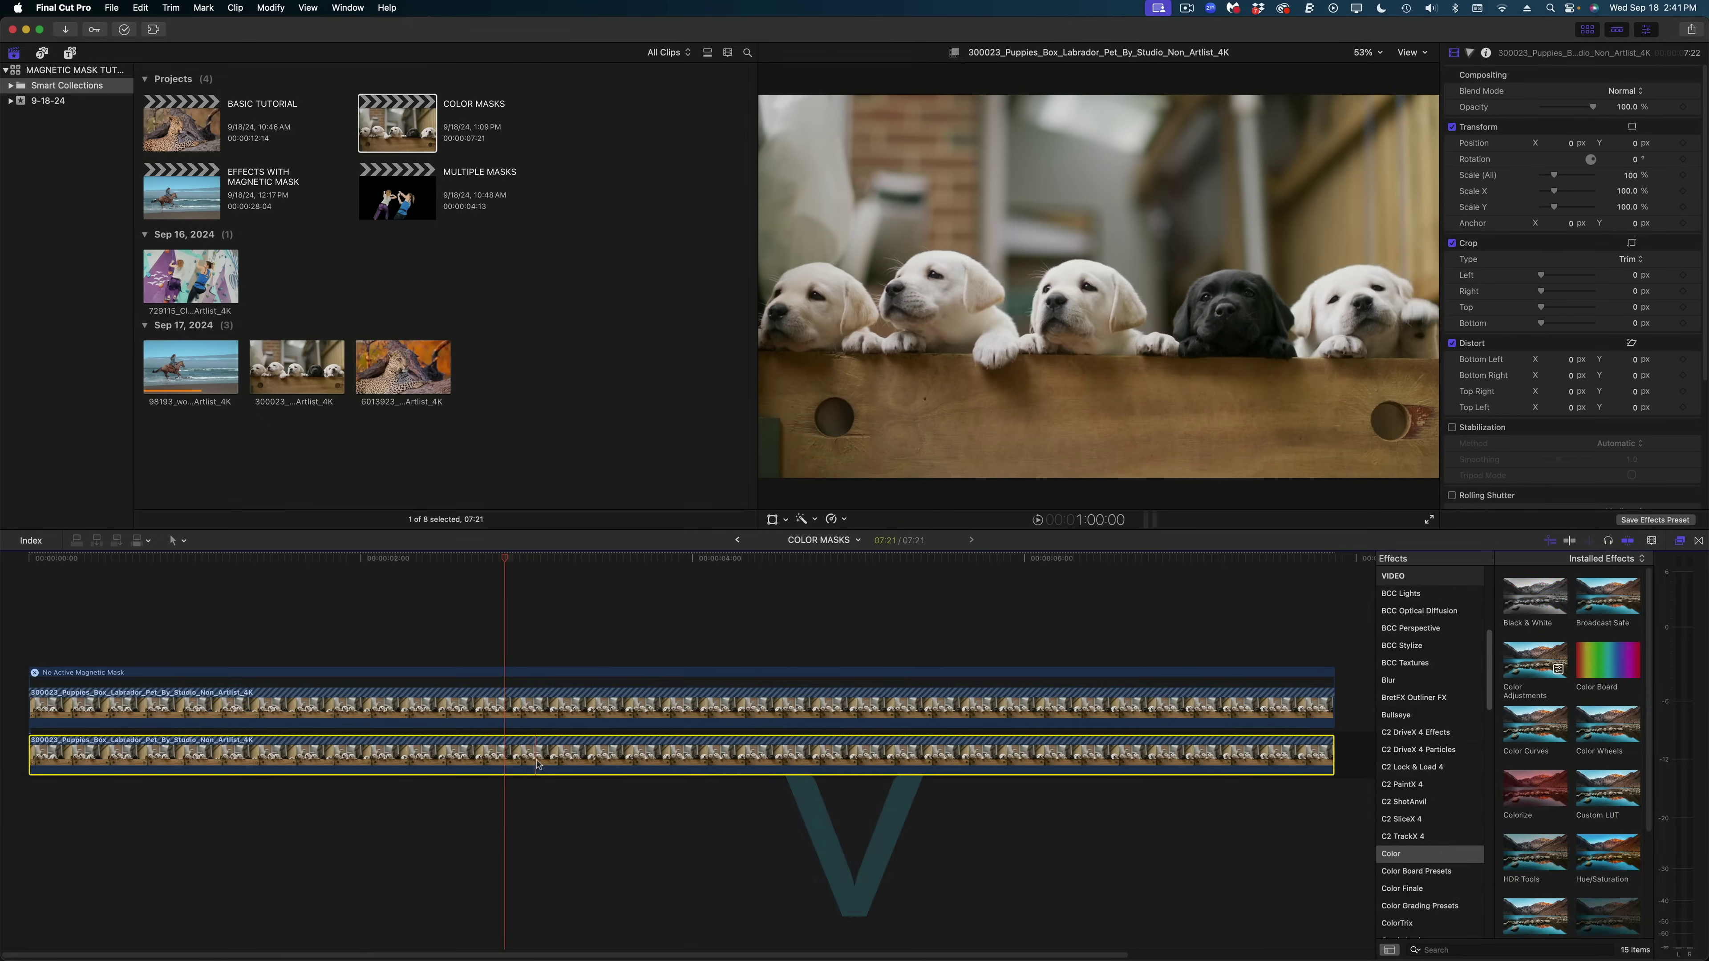
Step: Preview the mask by disabling and re-enabling the lower clip, then select the top copy
{"action": "left_click", "coordinate": [539, 760]}
{"action": "key", "text": "v"}
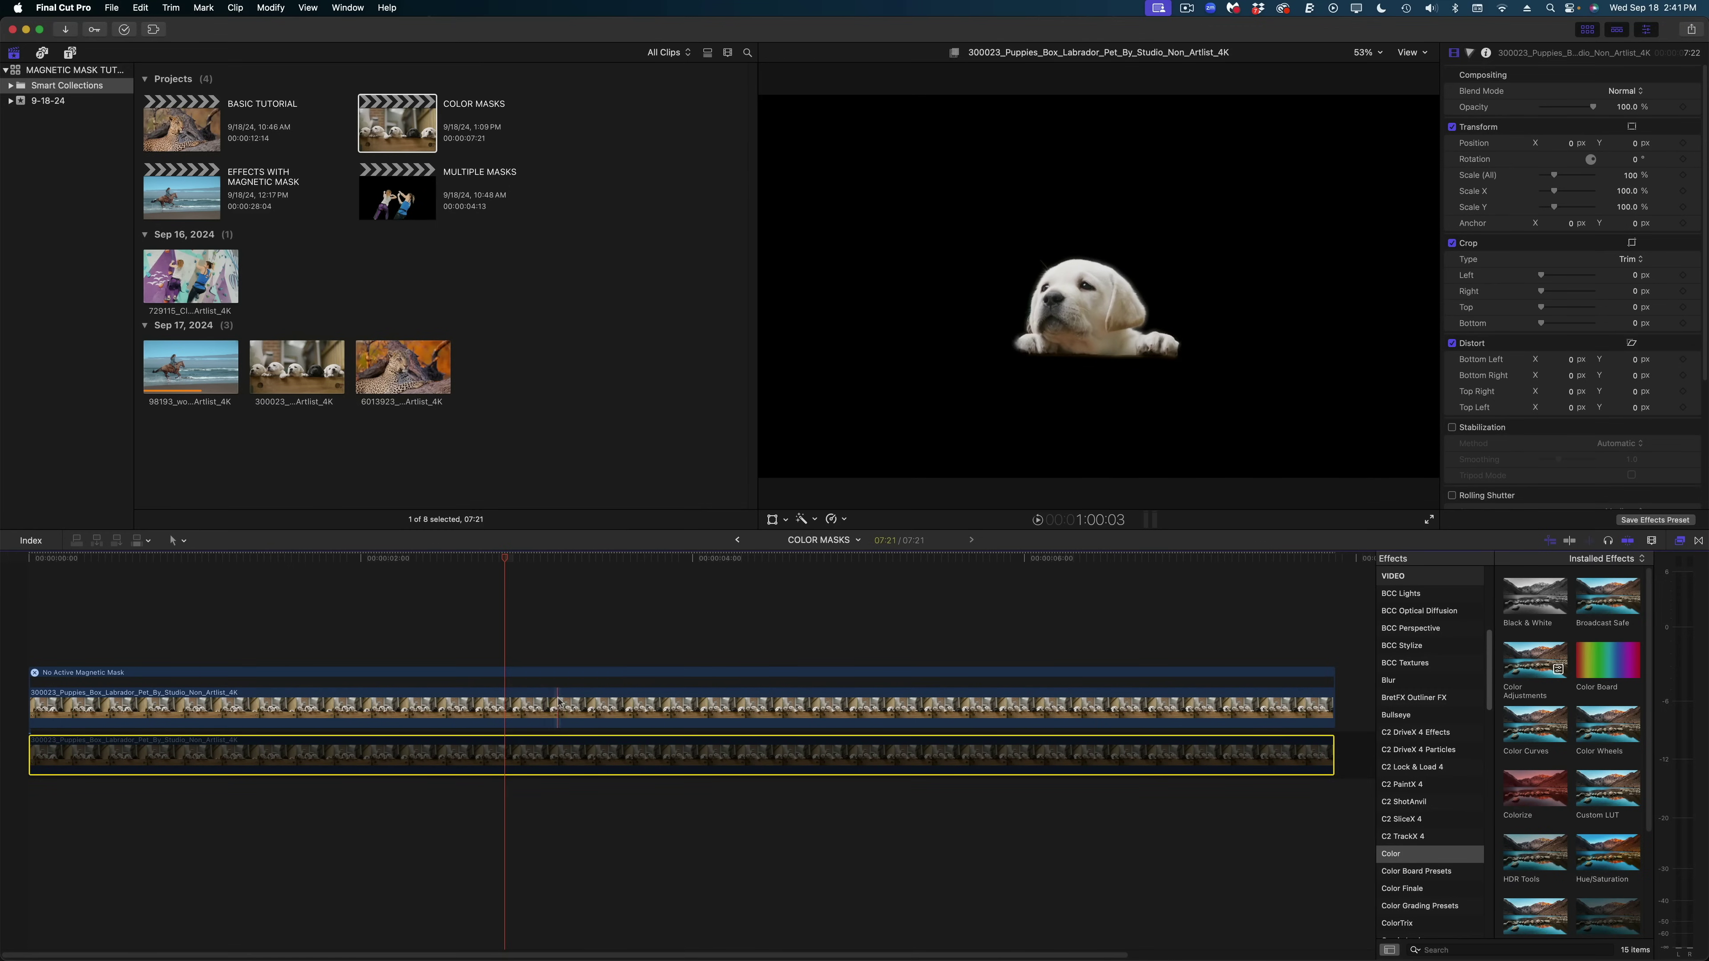
{"action": "key", "text": "v"}
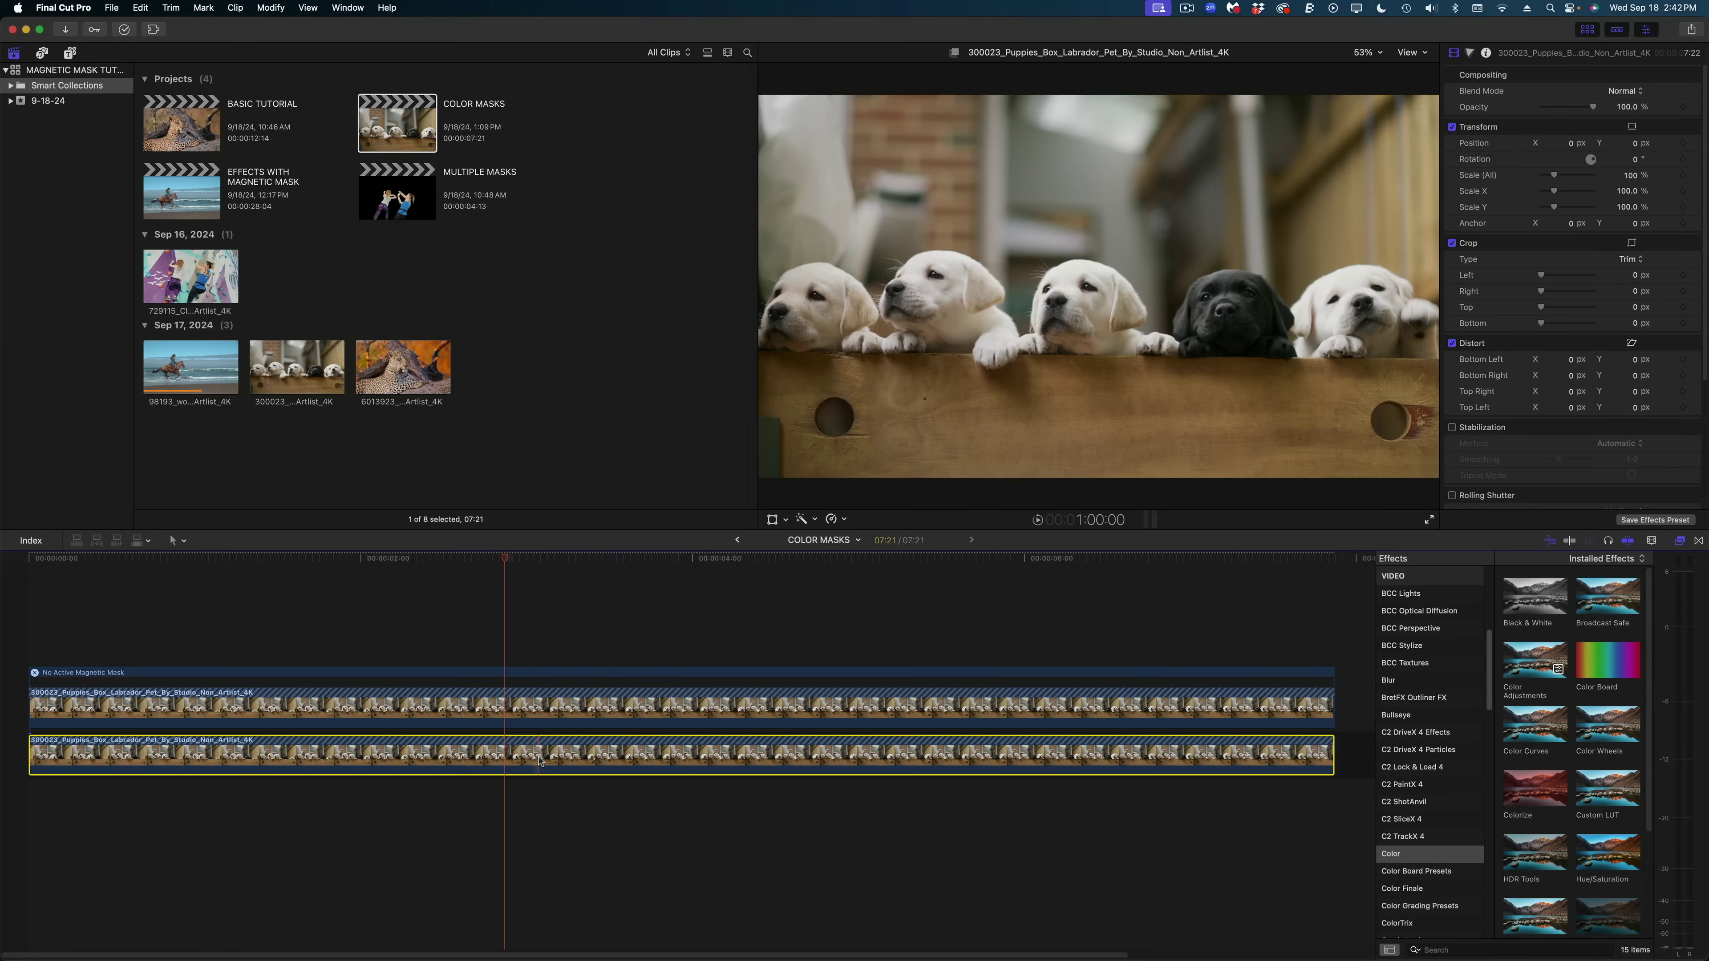
{"action": "left_click", "coordinate": [539, 707]}
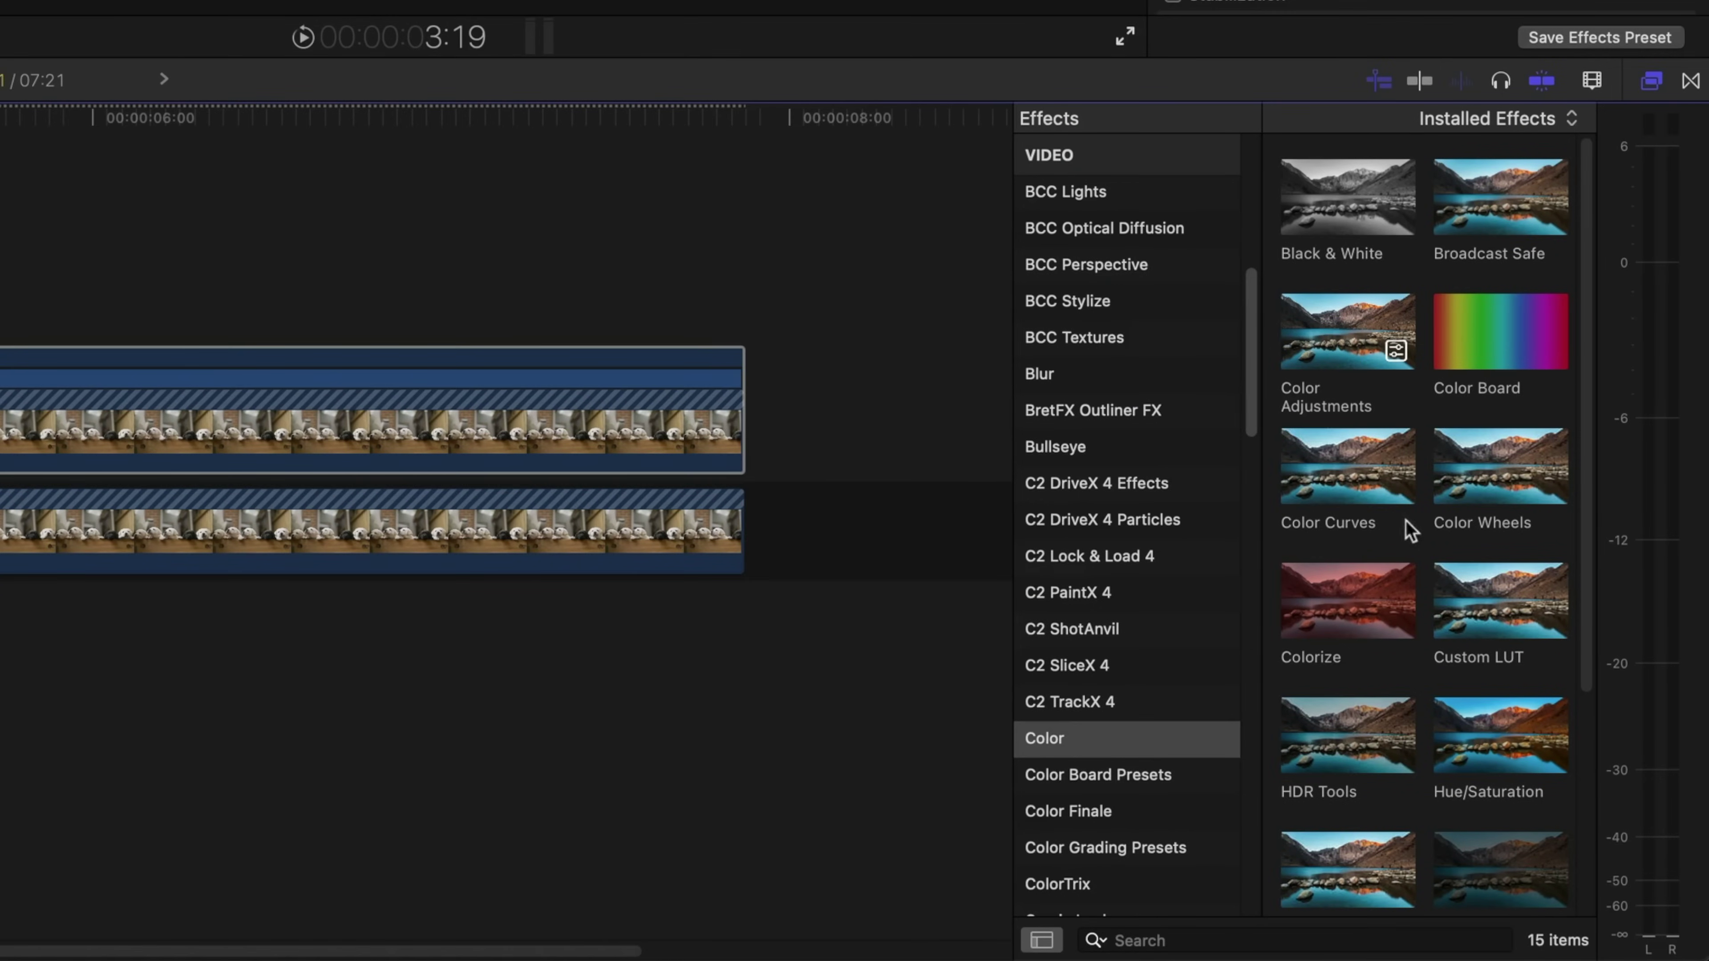
Step: Apply Colorize to the masked copy, remapping white to brown at Intensity 33.48
{"action": "left_click_drag", "start_coordinate": [1324, 636], "coordinate": [182, 452]}
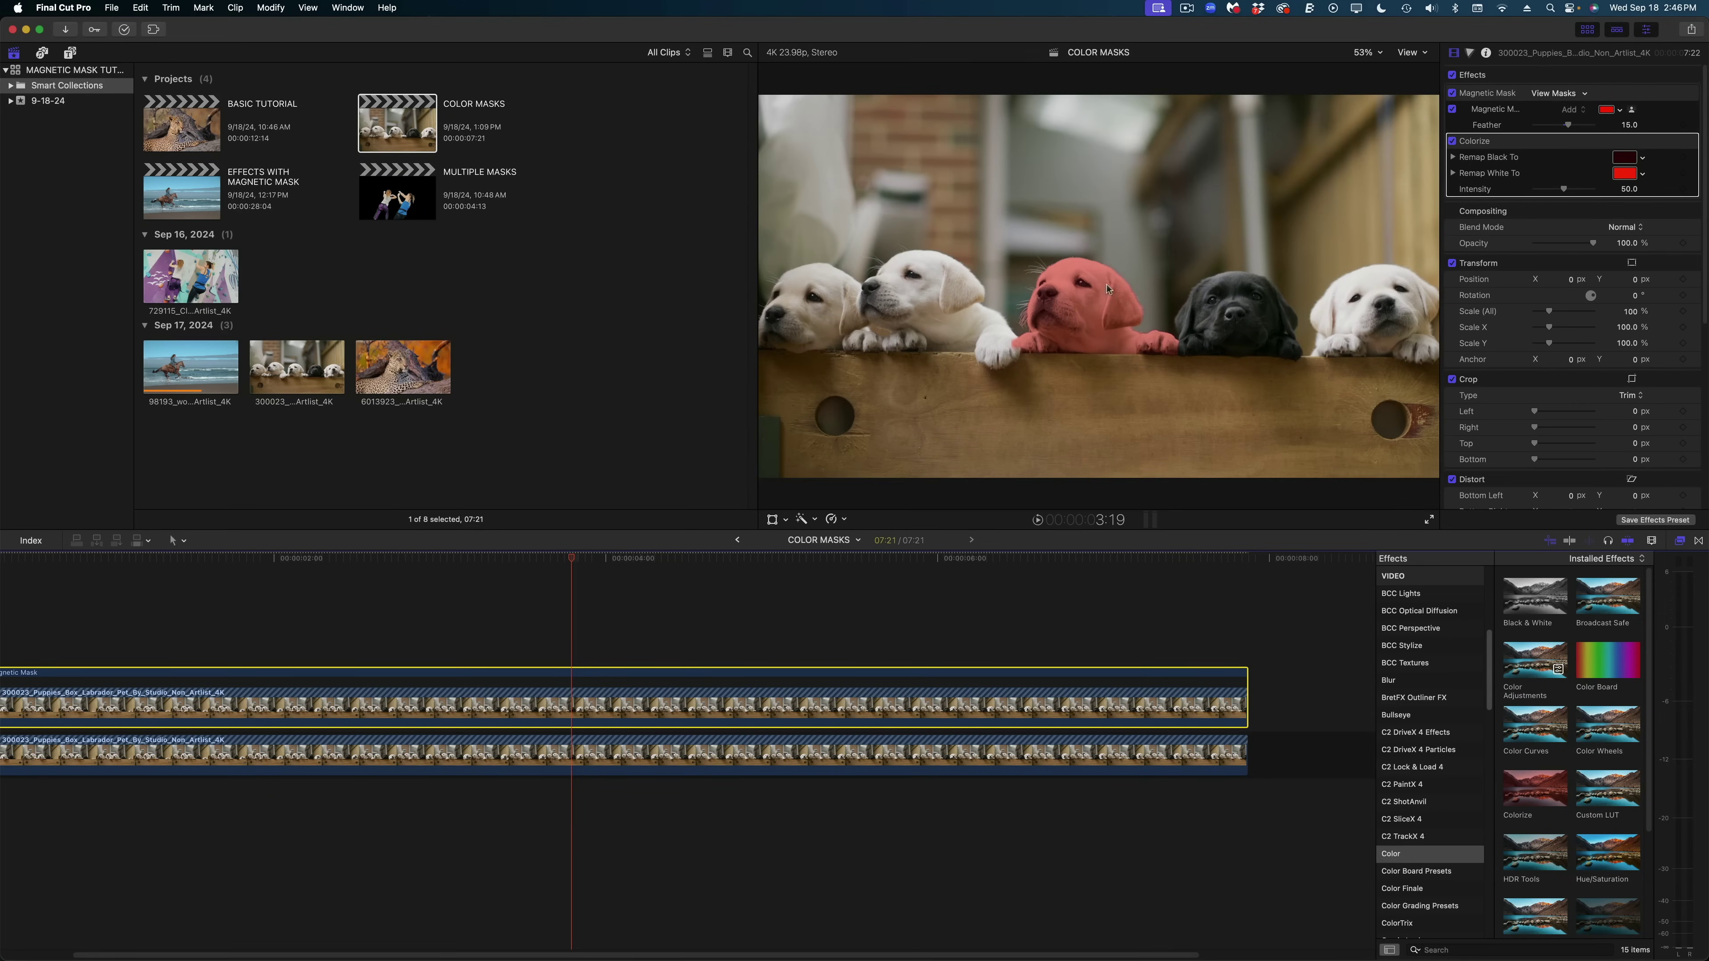
{"action": "left_click", "coordinate": [1643, 176]}
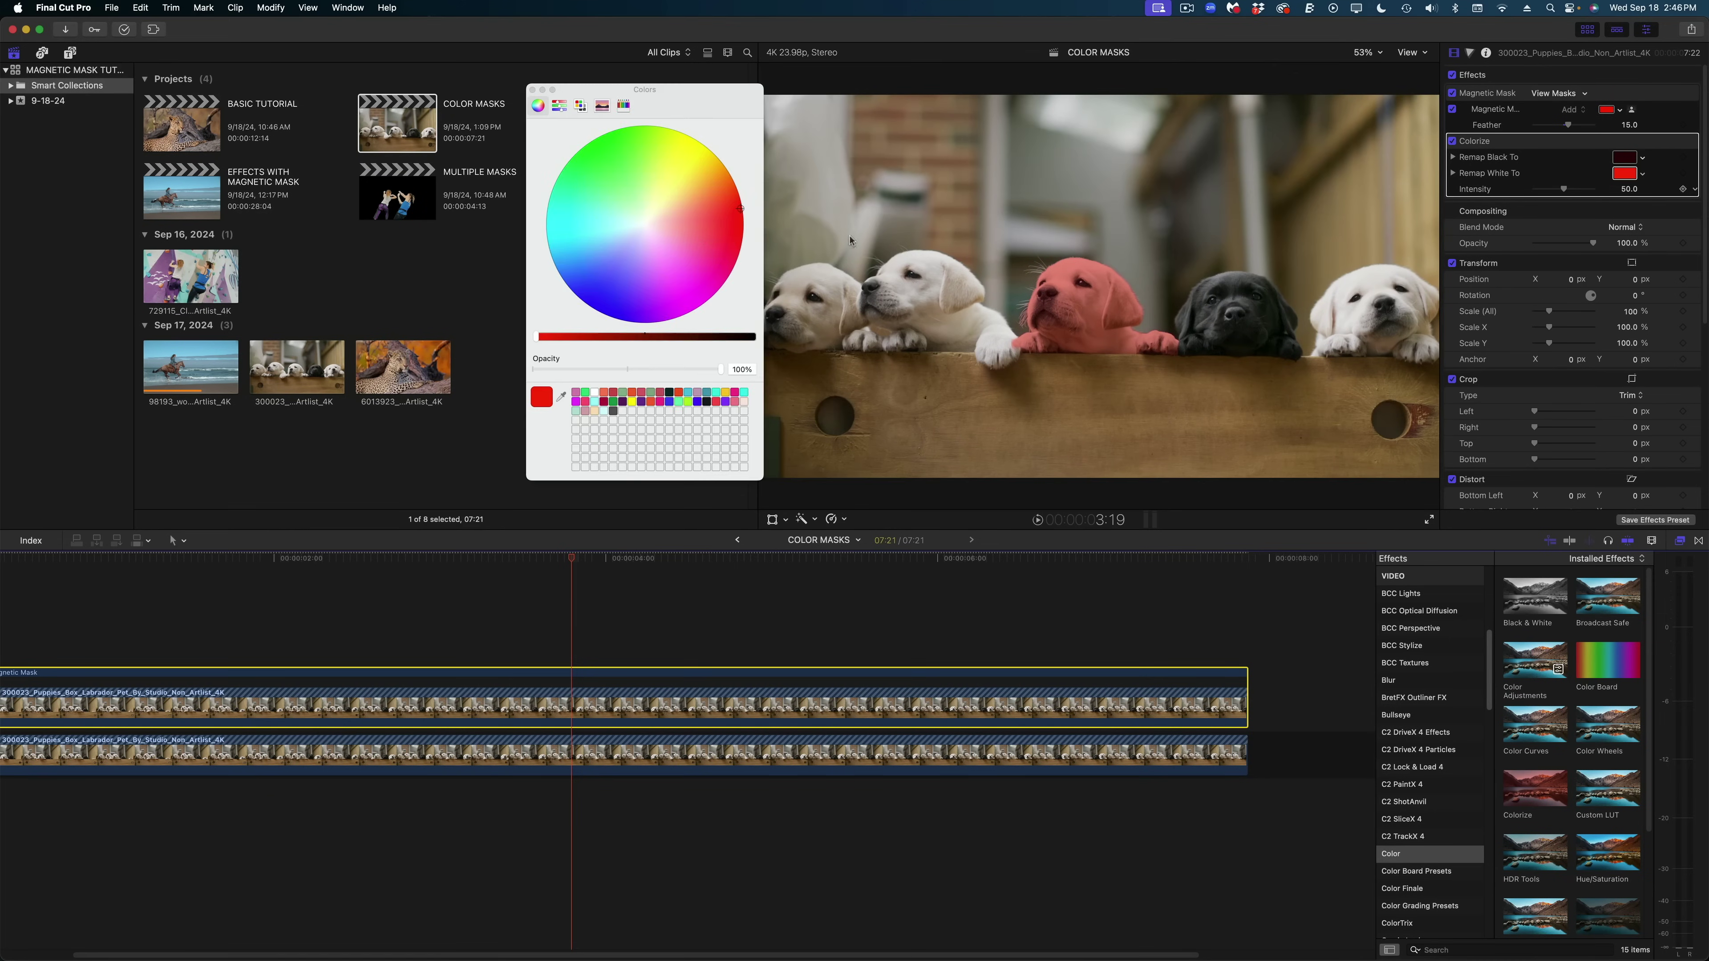
{"action": "left_click", "coordinate": [717, 197]}
{"action": "left_click_drag", "start_coordinate": [610, 335], "coordinate": [625, 343]}
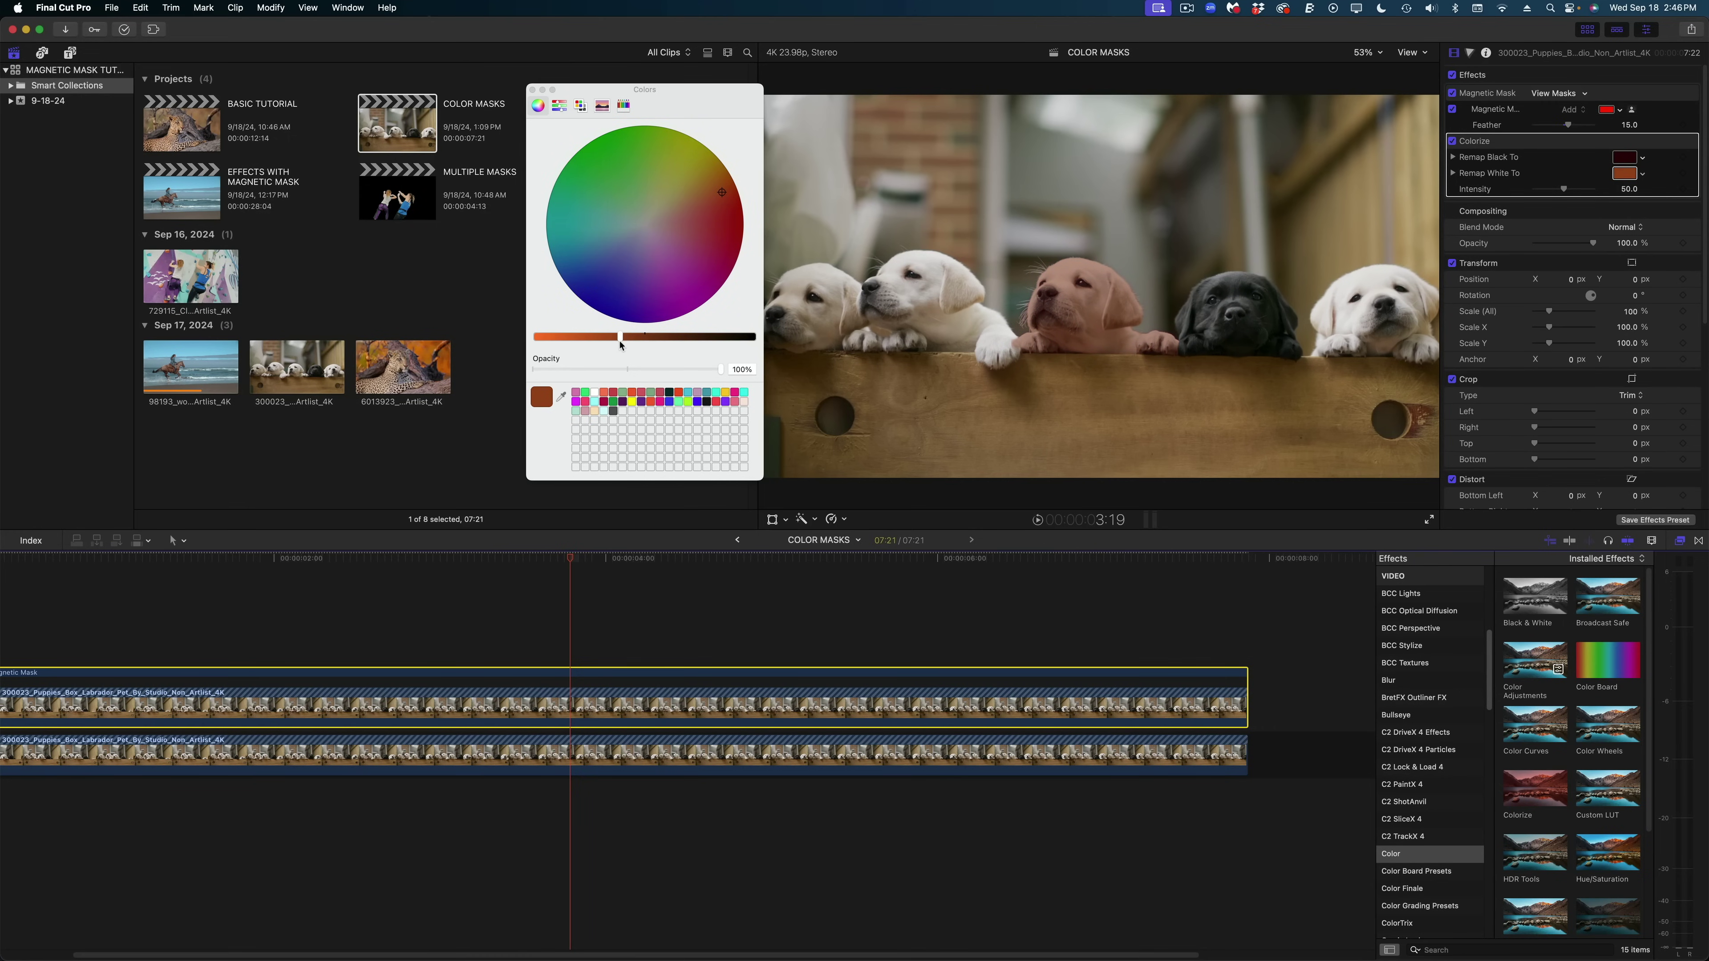
{"action": "left_click_drag", "start_coordinate": [1566, 190], "coordinate": [1554, 189]}
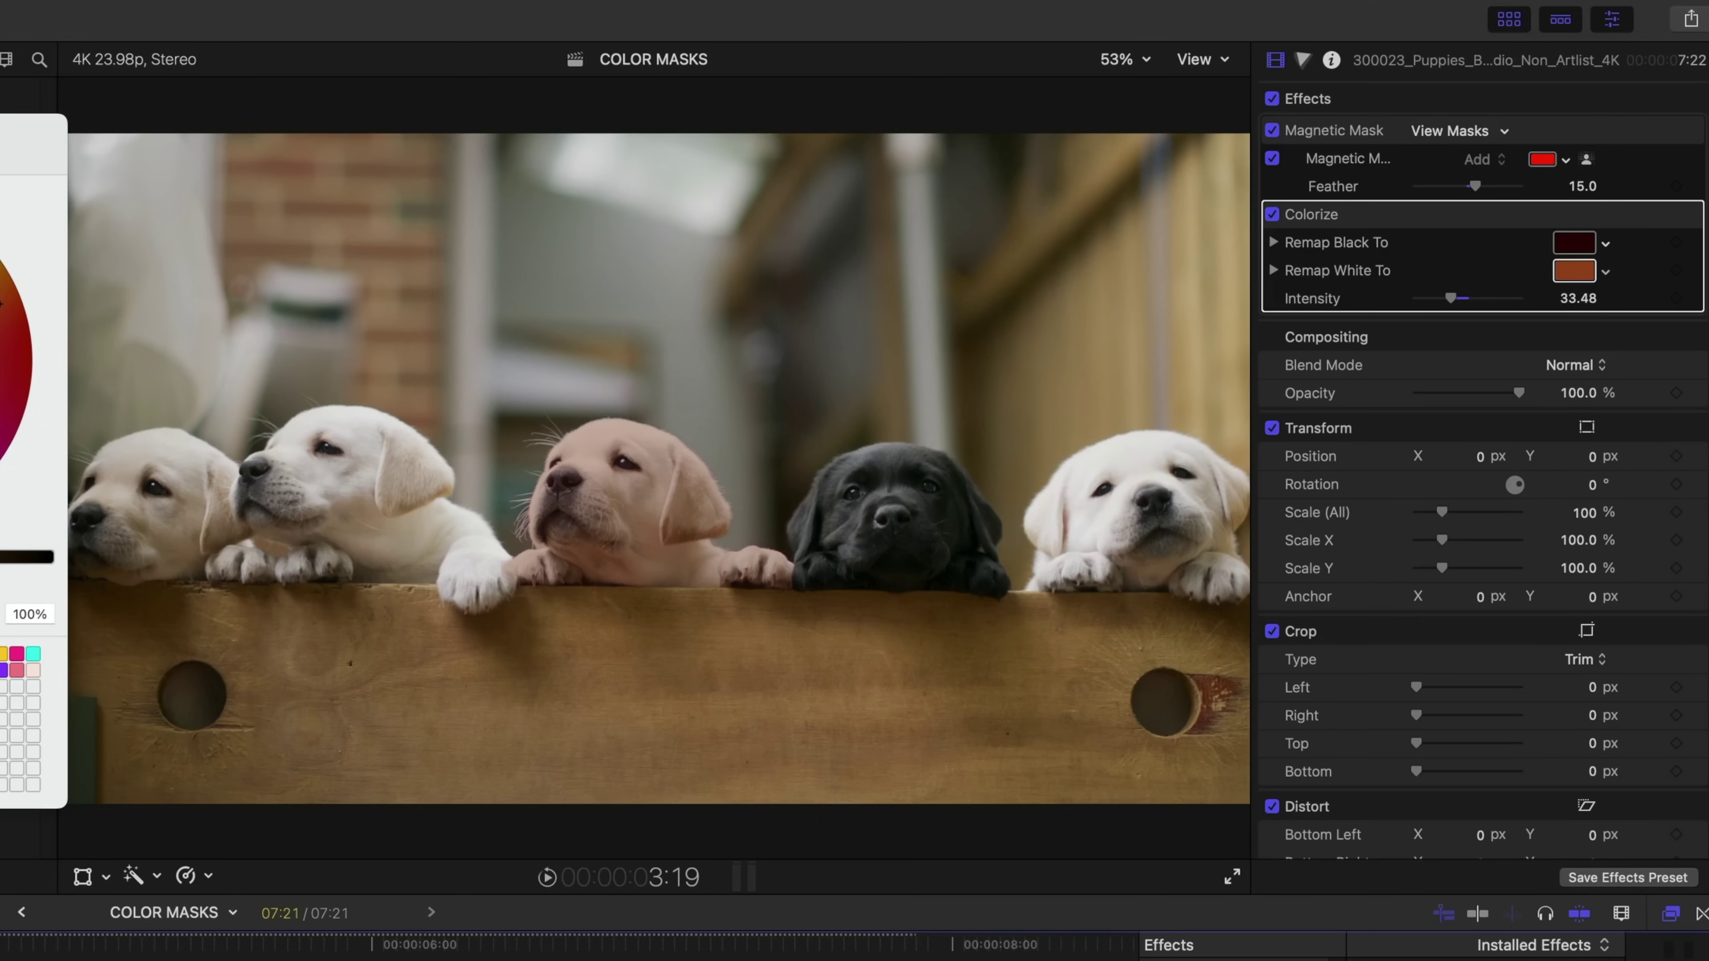
{"action": "key", "text": "super+shift+c"}
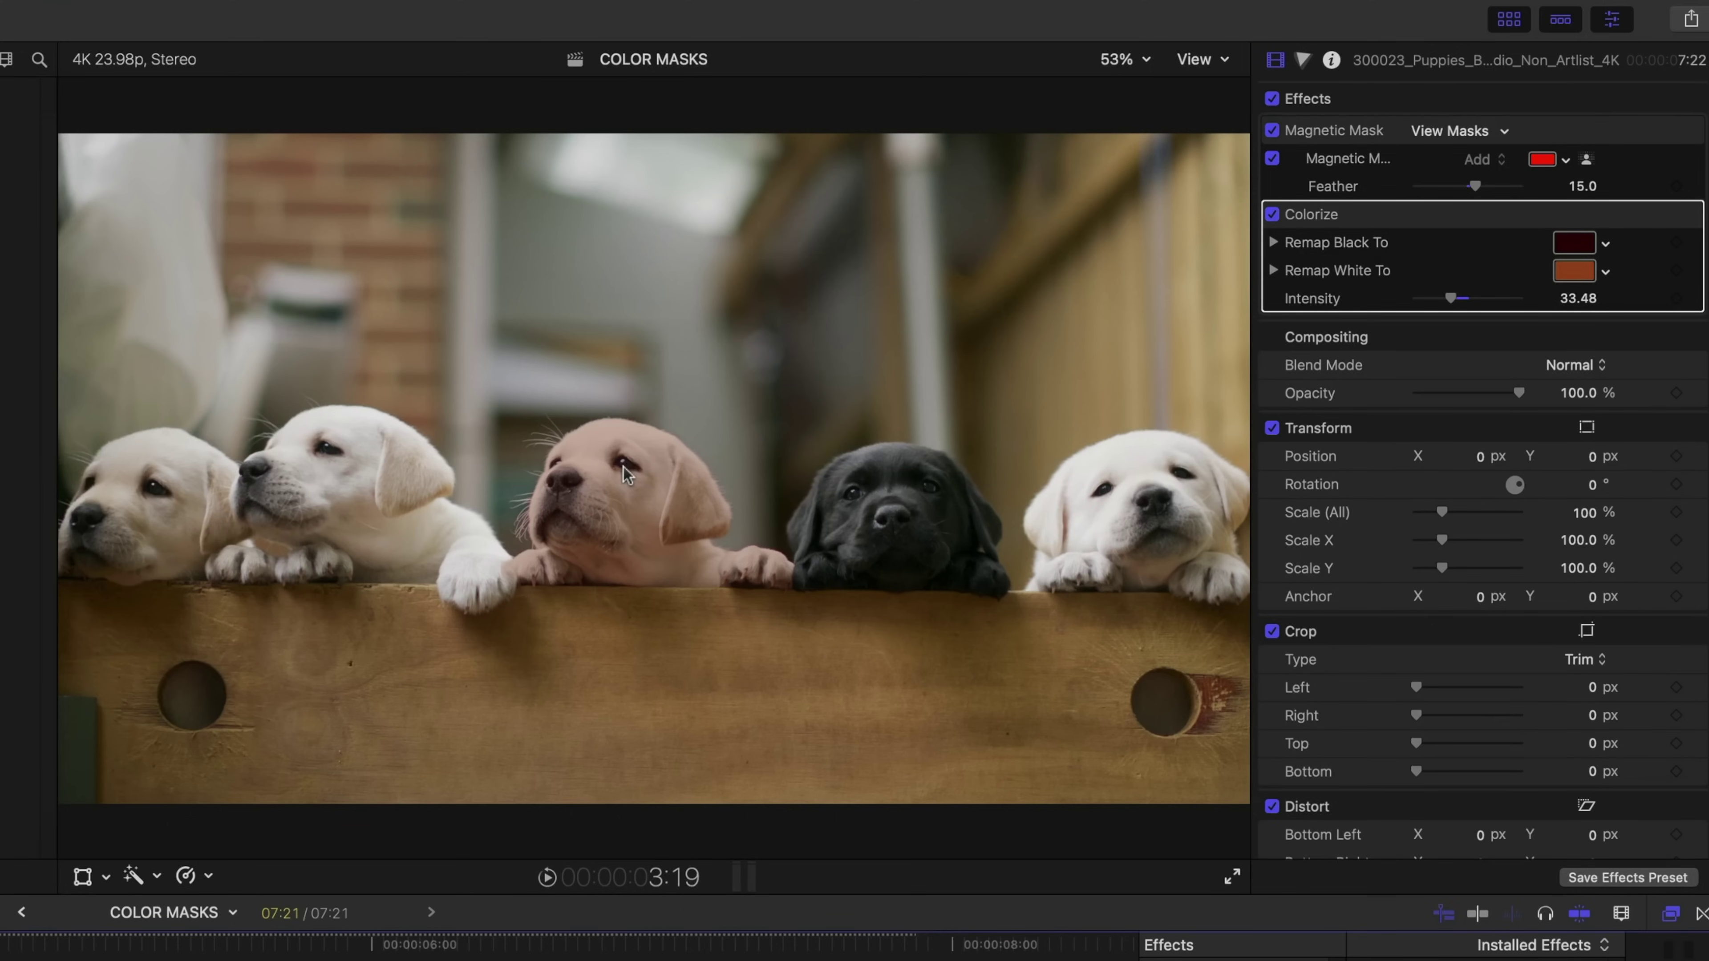
Step: Review the puppy's Magnetic Mask, exit mask editing, and show the effect's mask options
{"action": "left_click", "coordinate": [1586, 159]}
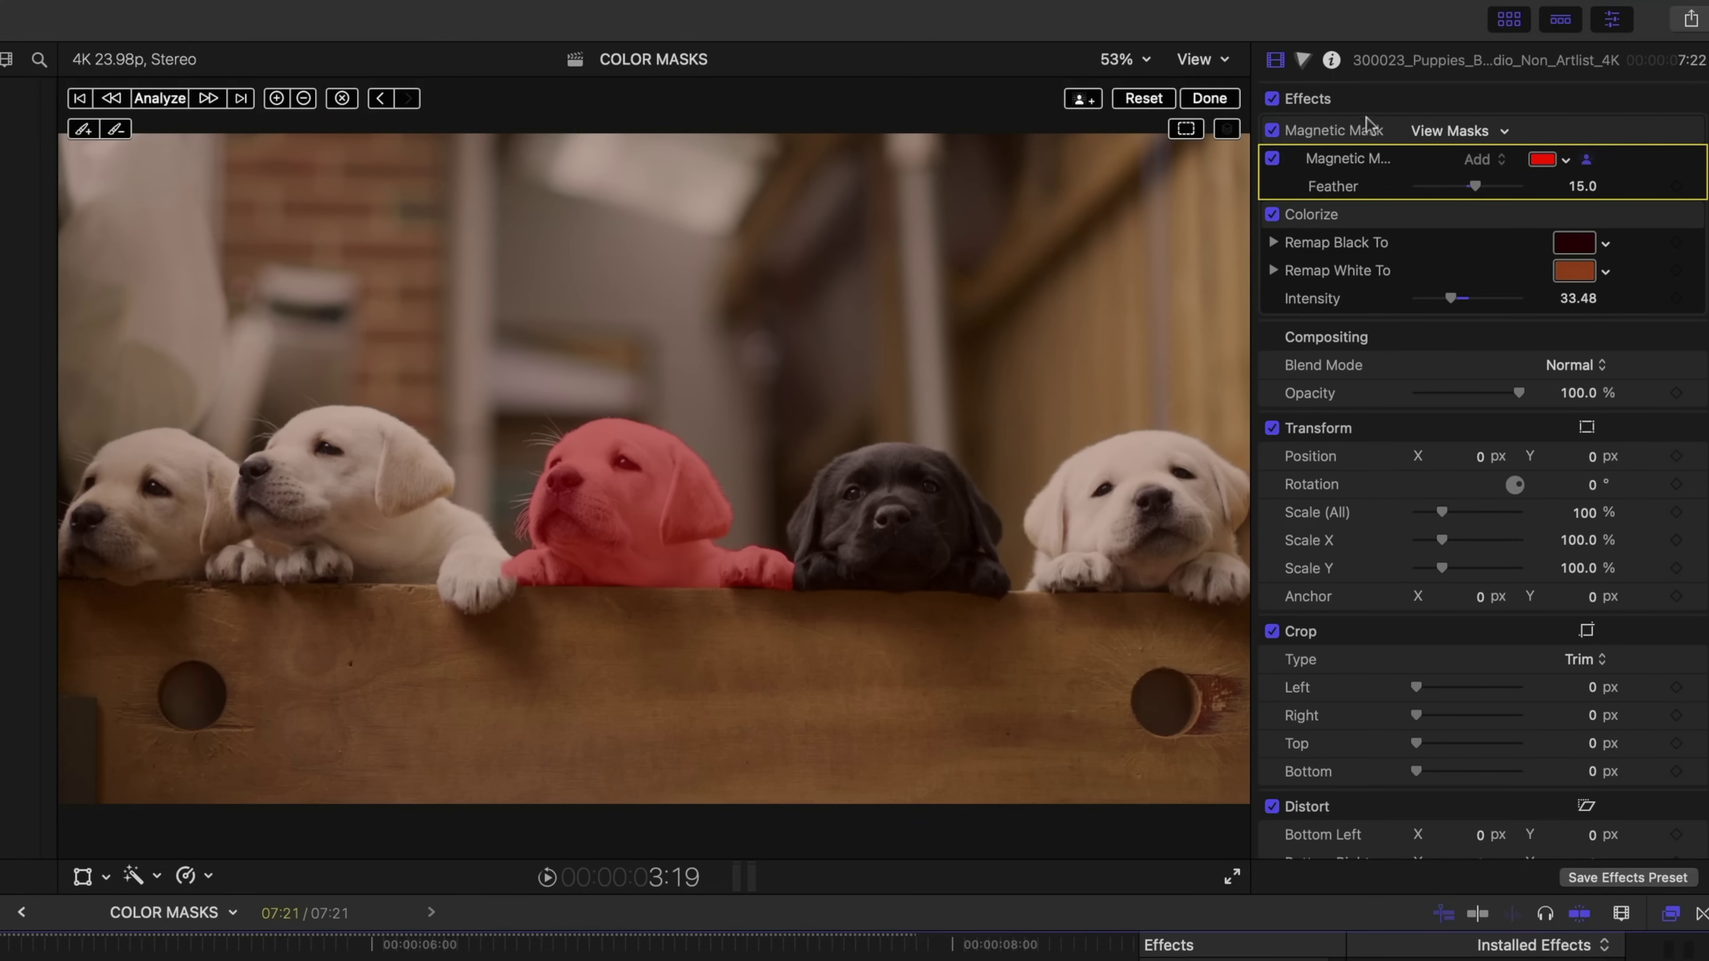
{"action": "left_click", "coordinate": [1367, 130]}
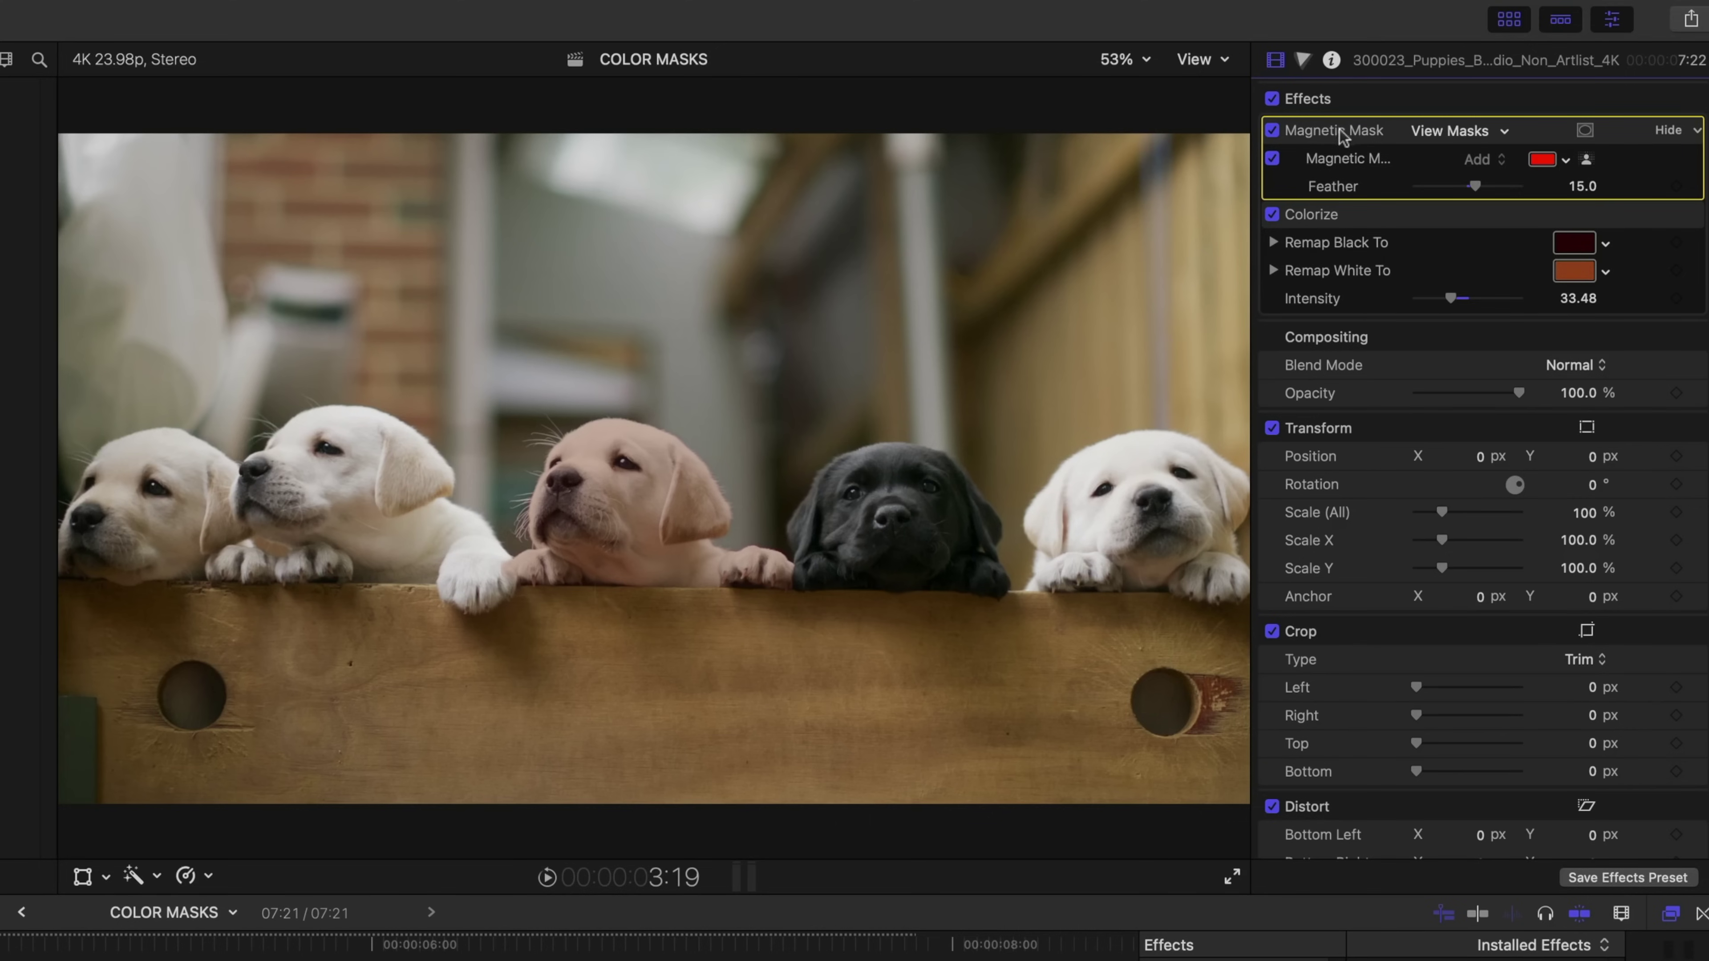
{"action": "left_click", "coordinate": [1696, 132]}
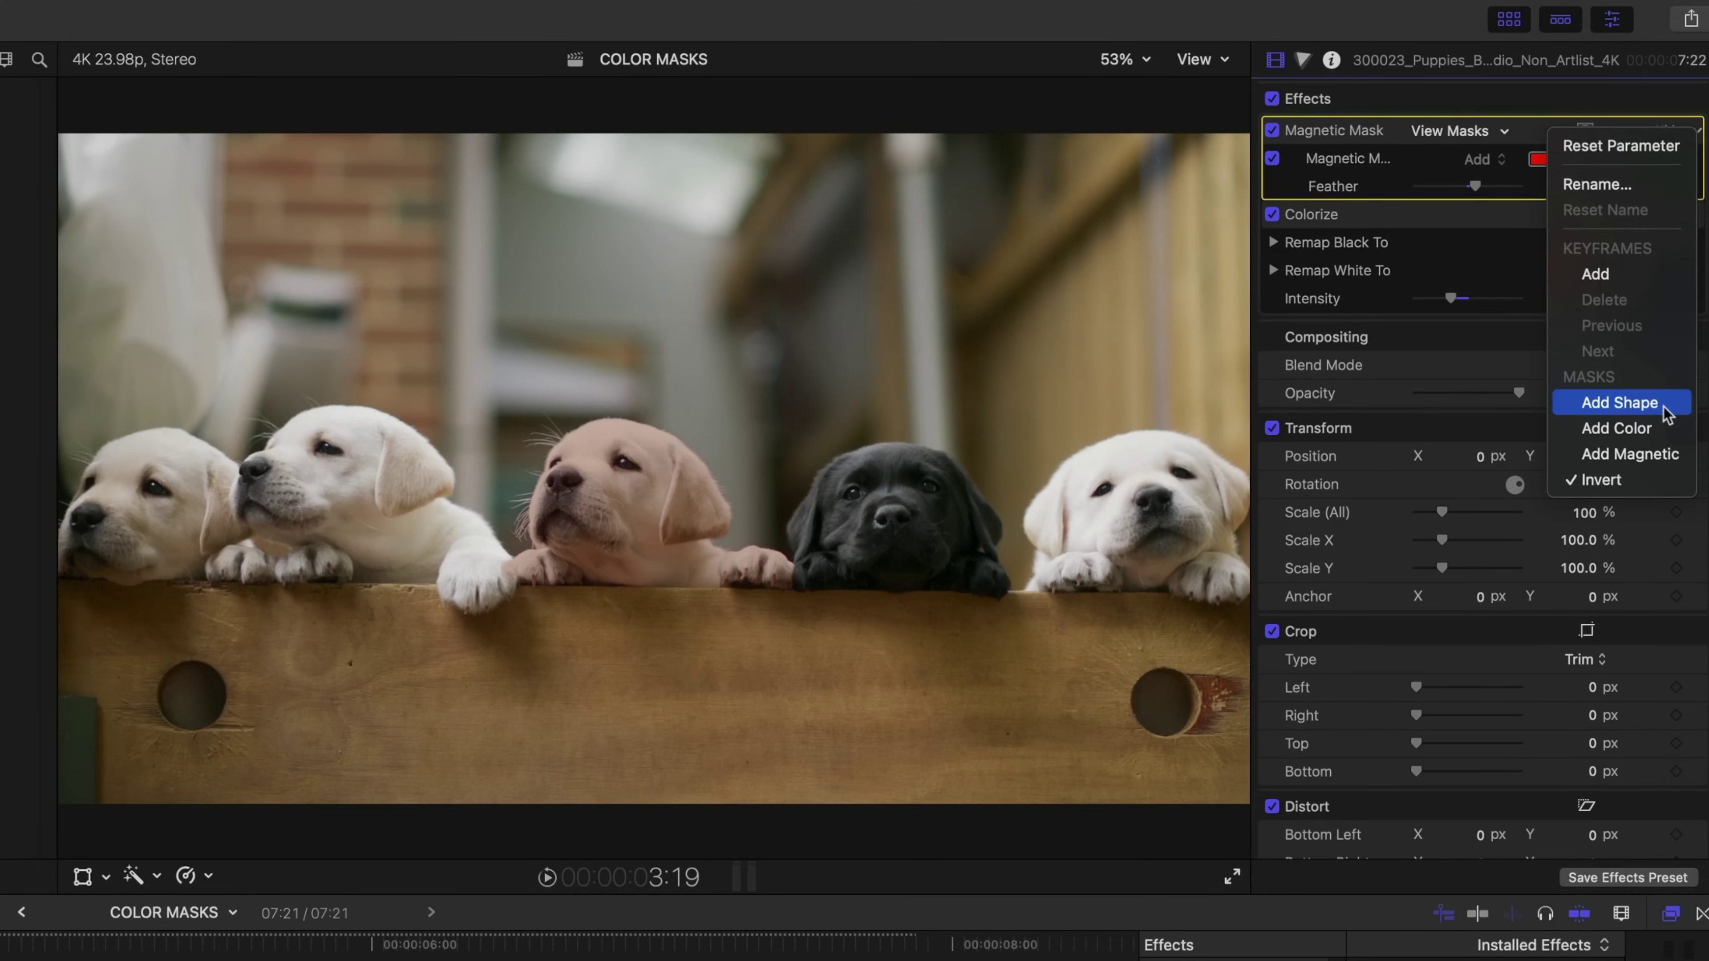
Step: Subtract the puppy's nose with a color mask at softness 54, then play back the recolor
{"action": "left_click", "coordinate": [1646, 434]}
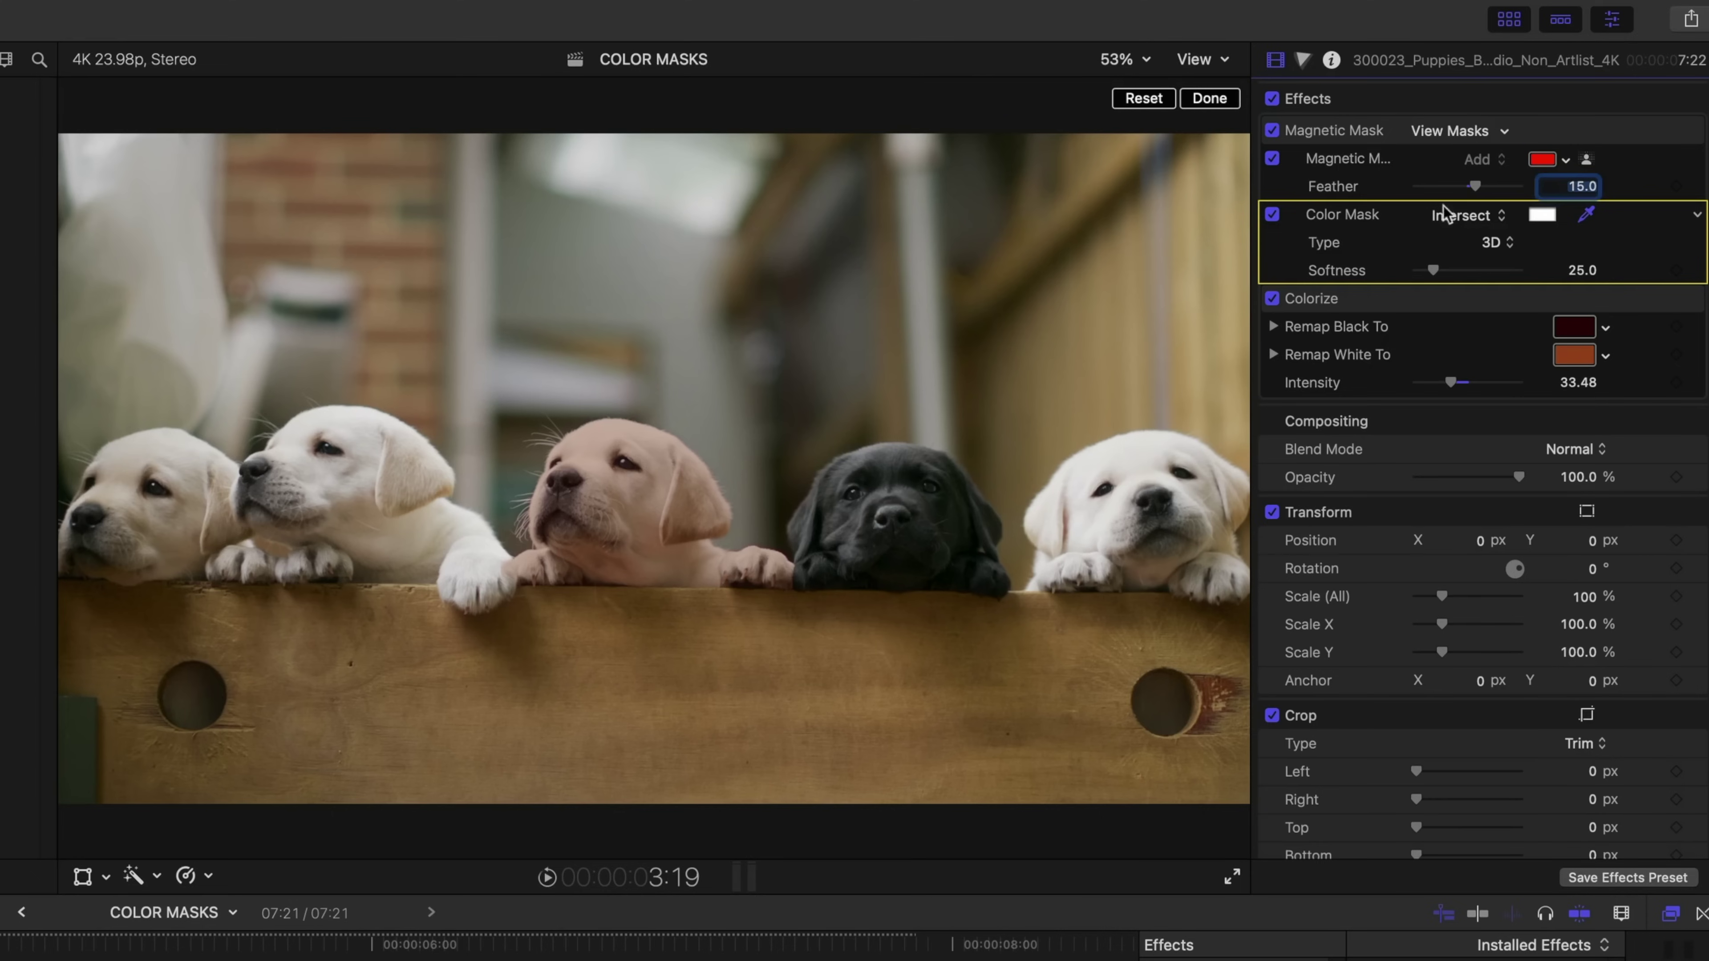
{"action": "left_click", "coordinate": [1457, 215]}
{"action": "left_click", "coordinate": [1460, 189]}
{"action": "left_click_drag", "start_coordinate": [567, 470], "coordinate": [566, 480]}
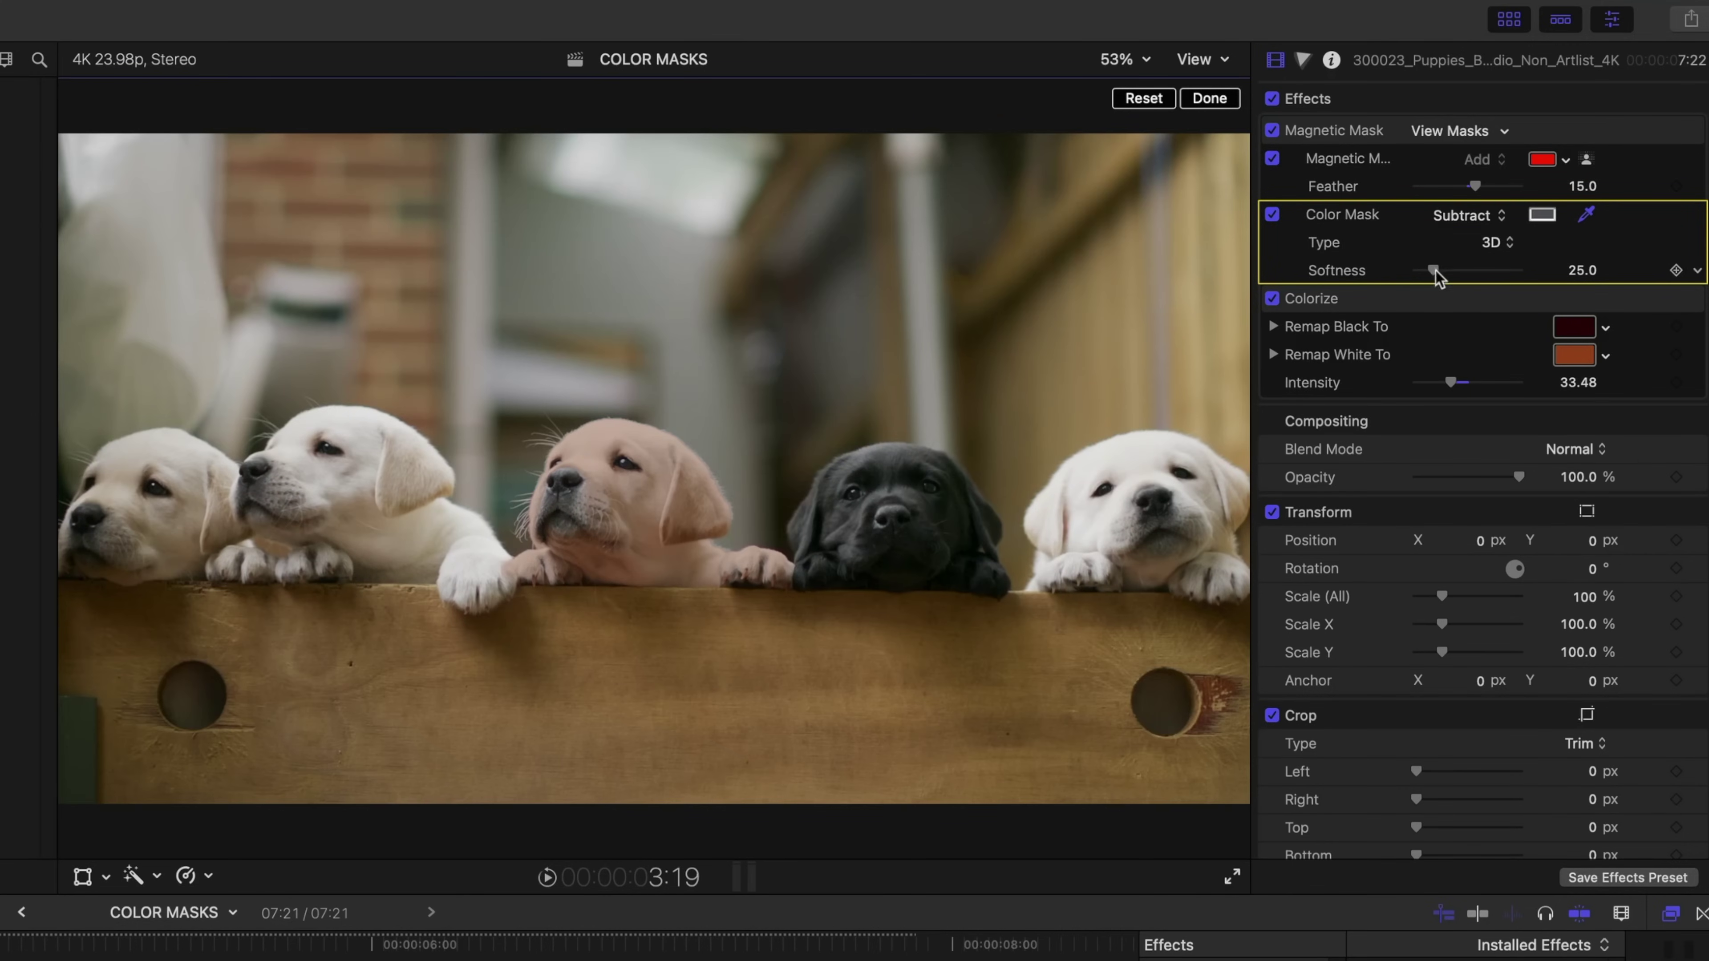
{"action": "left_click_drag", "start_coordinate": [1433, 270], "coordinate": [1454, 270]}
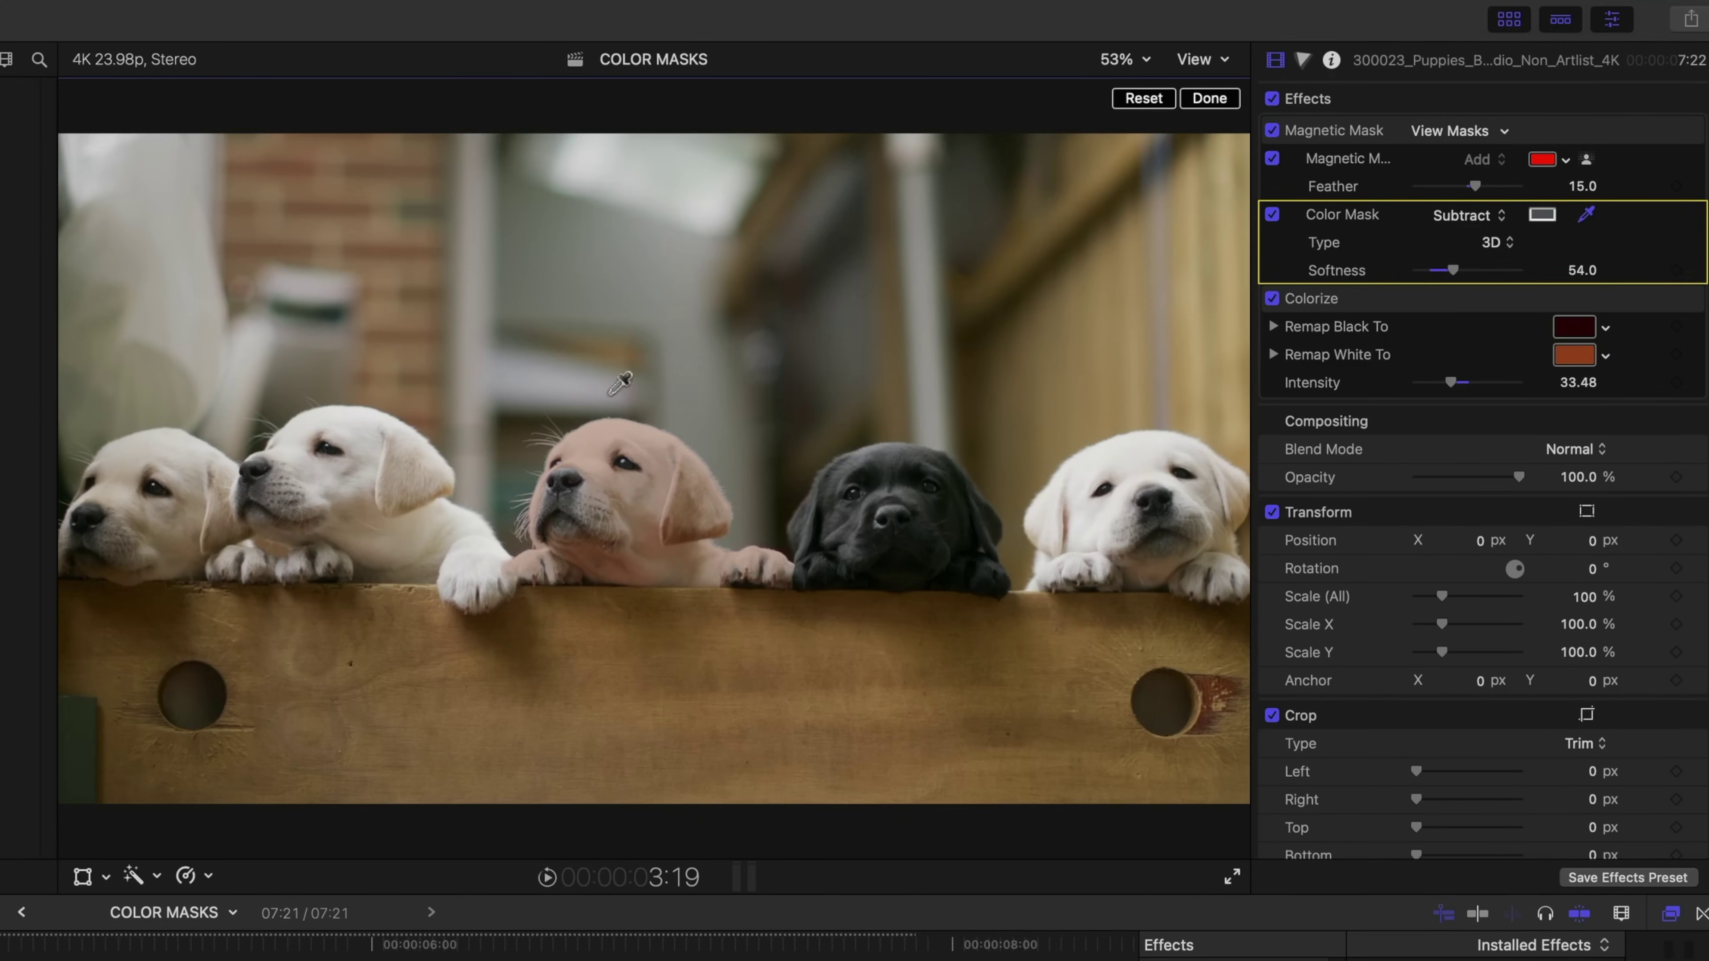
{"action": "key", "text": "space"}
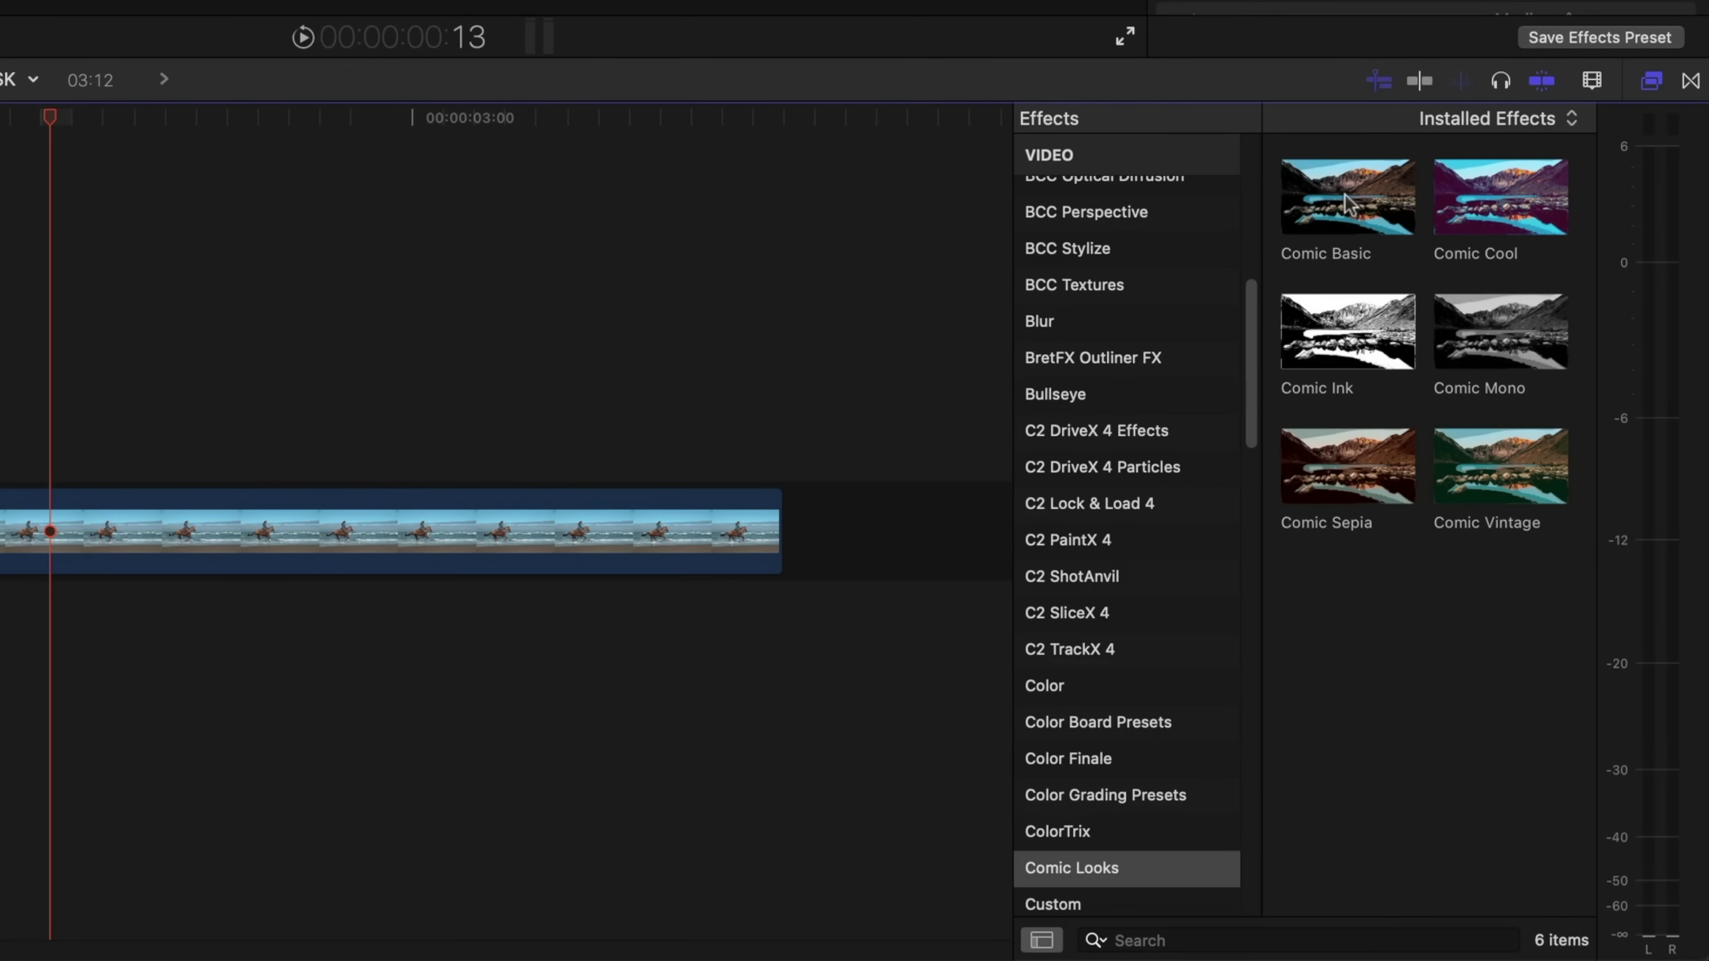
Step: Apply Comic Cool to the horse and rider through a magnetic mask analyzed across the clip
{"action": "left_click", "coordinate": [1470, 214]}
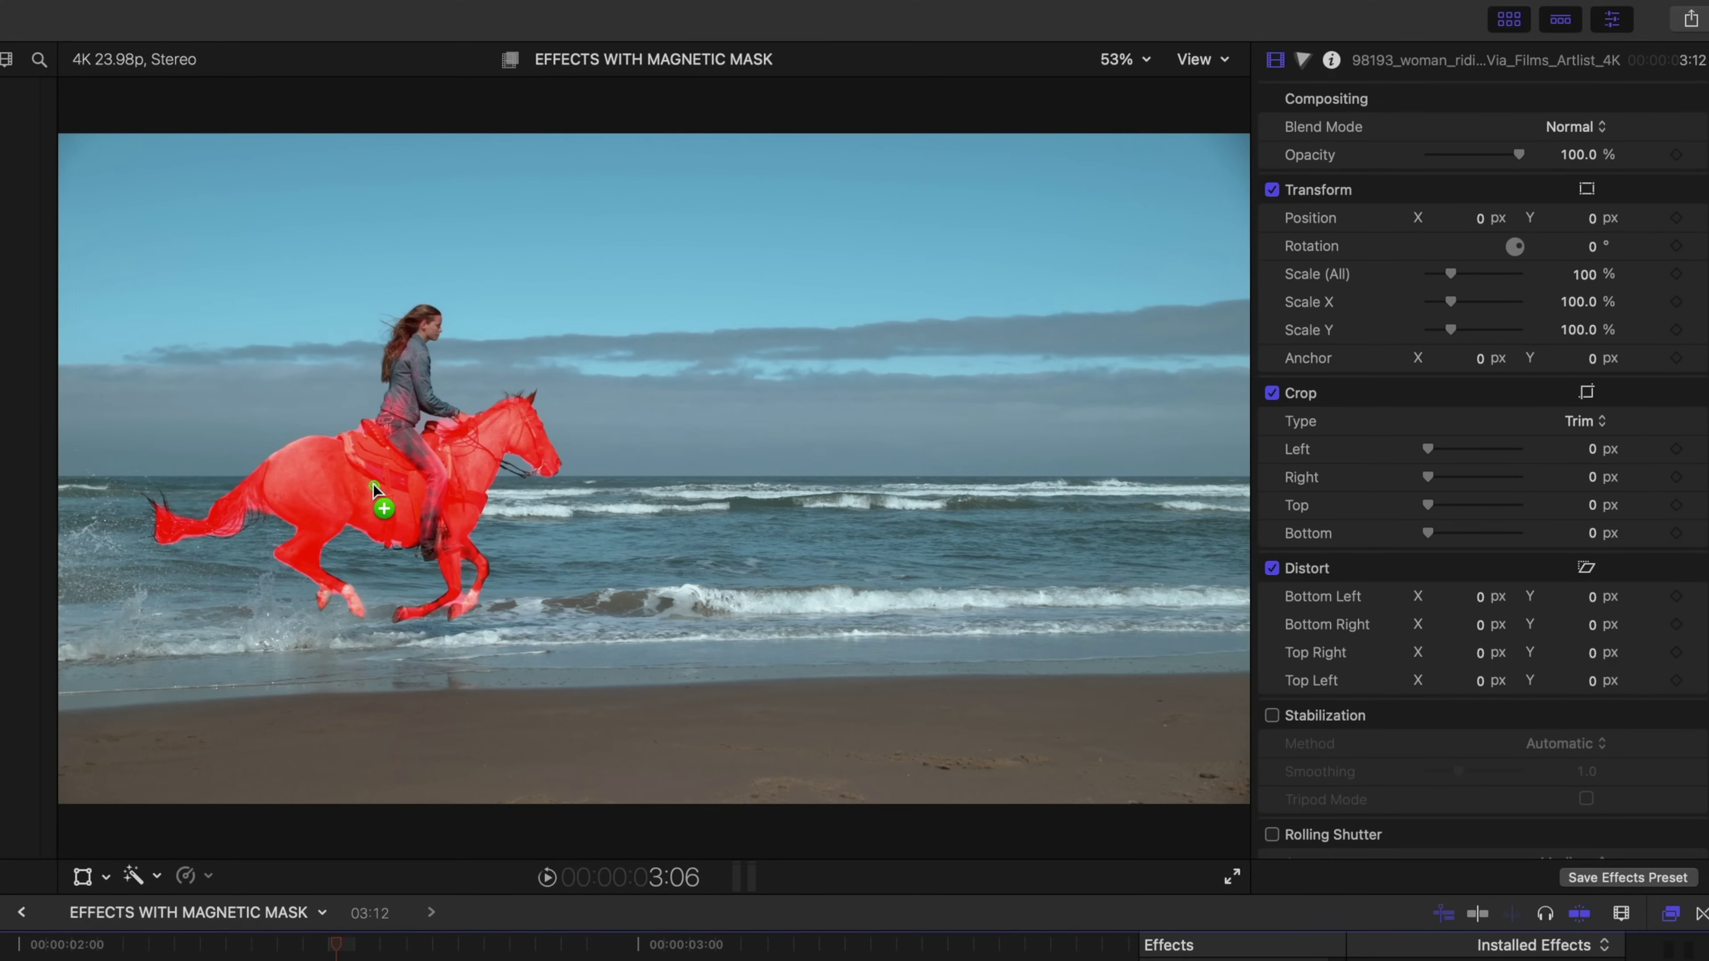
{"action": "left_click", "coordinate": [375, 485]}
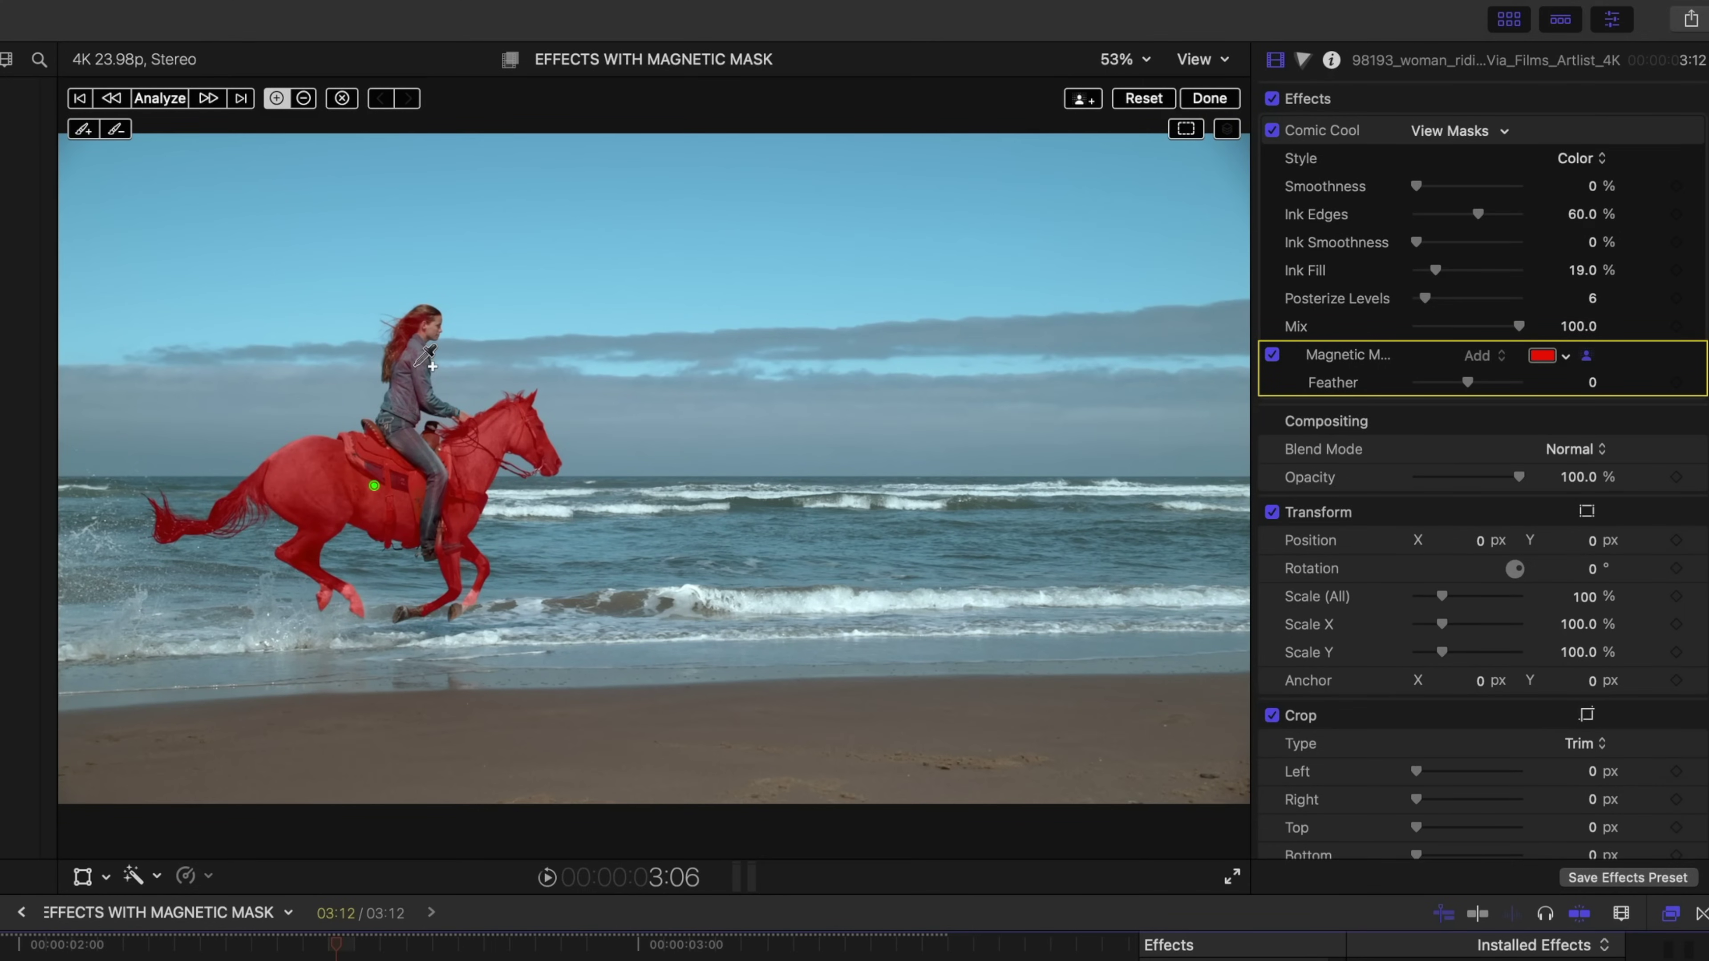
{"action": "left_click", "coordinate": [416, 388]}
{"action": "left_click", "coordinate": [483, 451]}
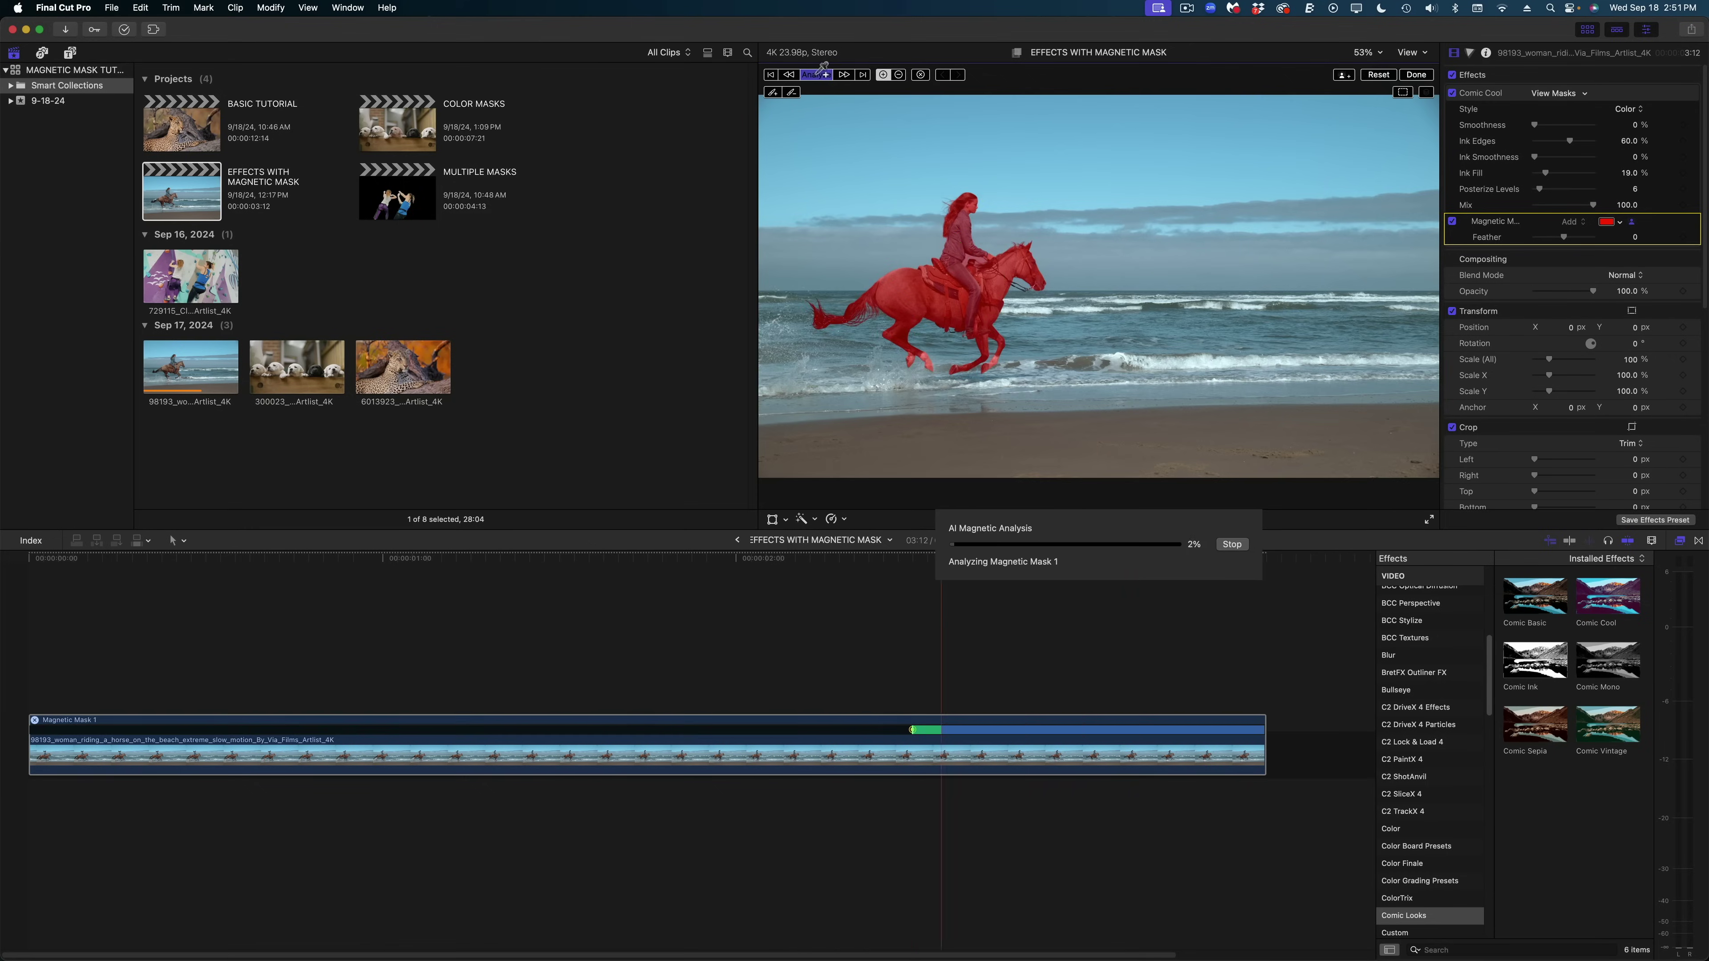
{"action": "left_click", "coordinate": [159, 98]}
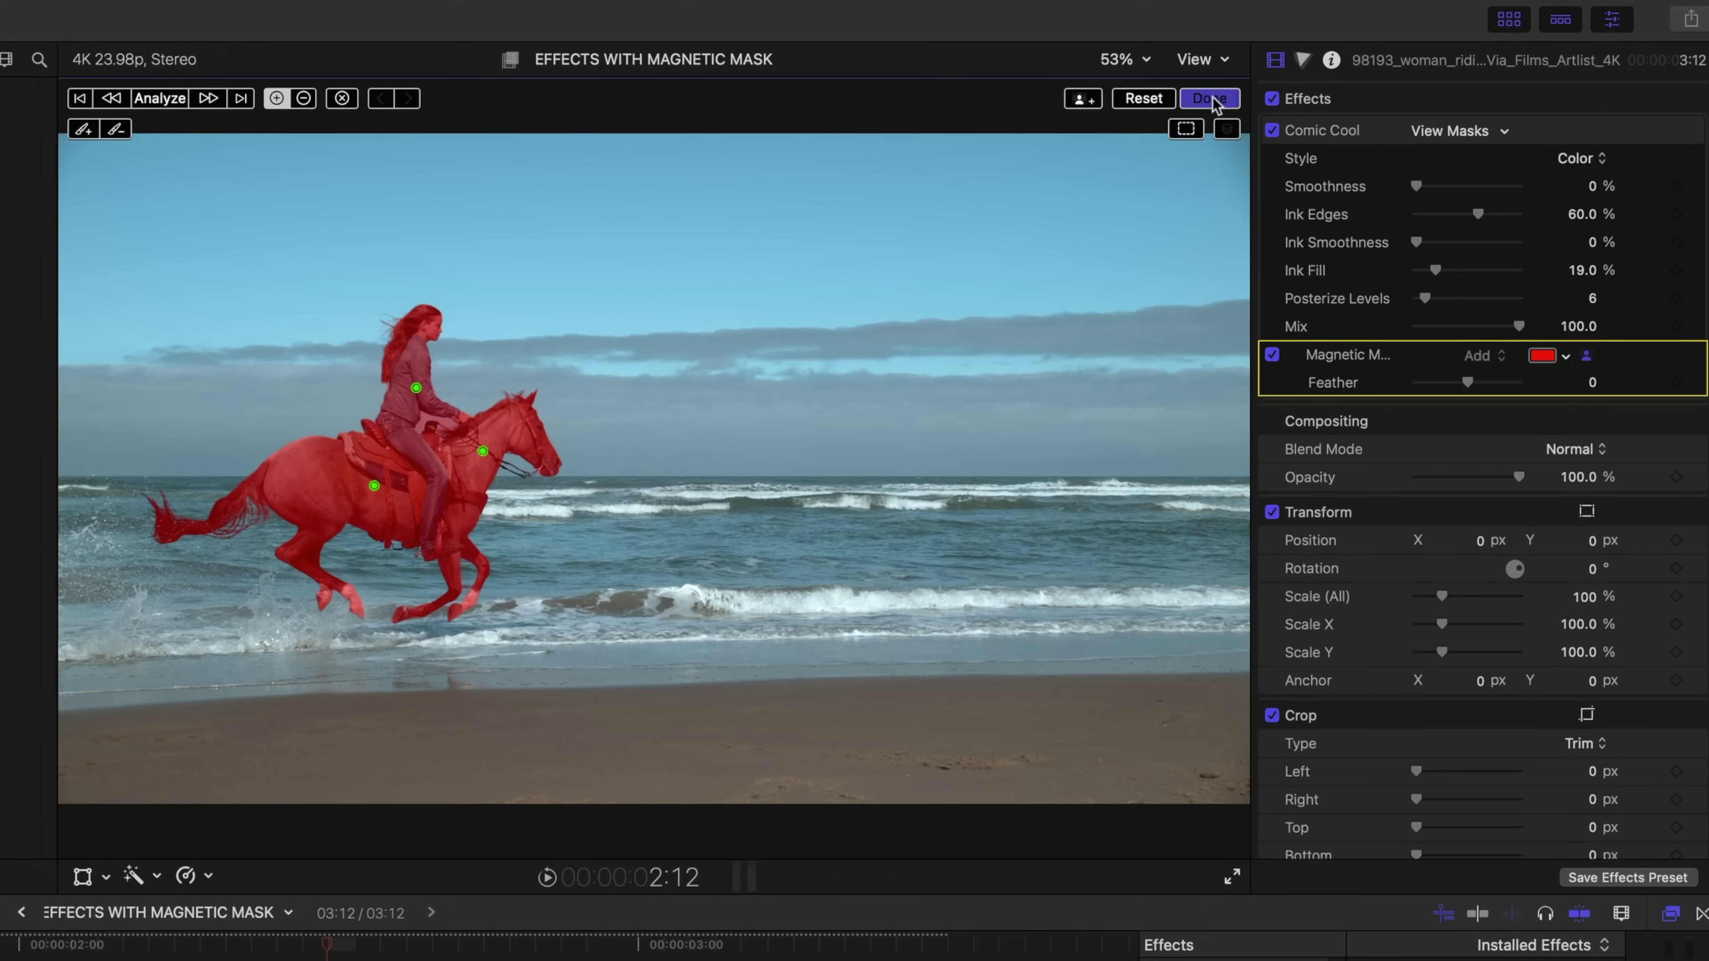
{"action": "left_click", "coordinate": [1211, 99]}
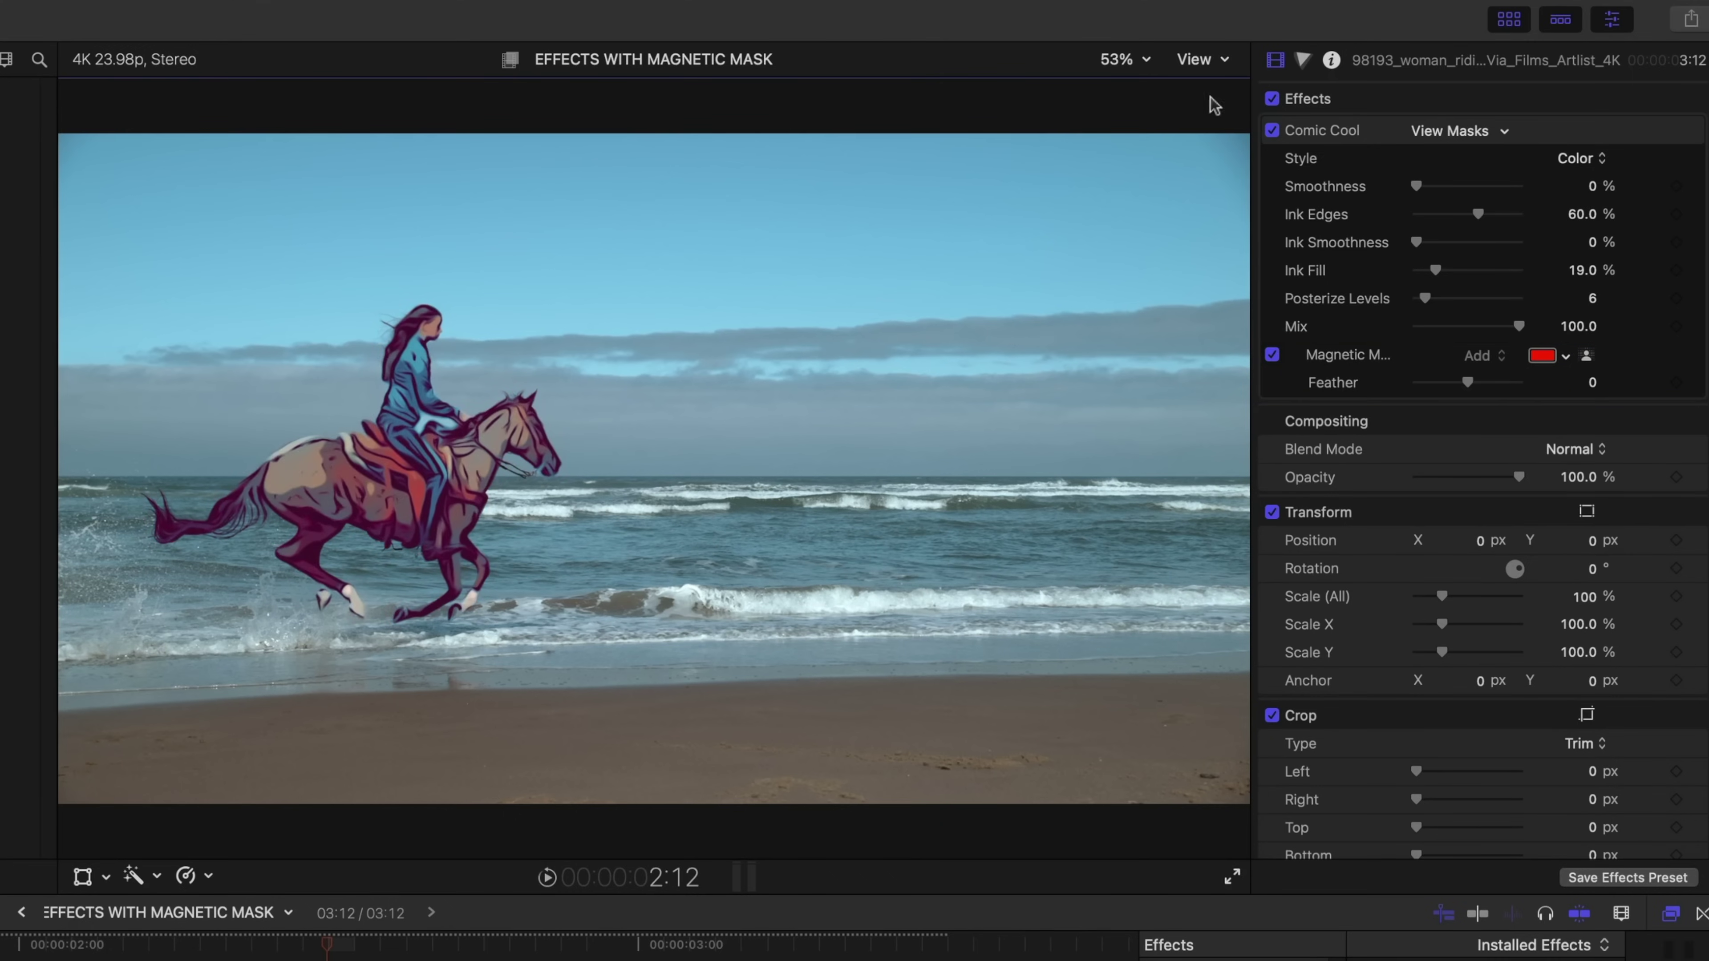
{"action": "left_click", "coordinate": [1687, 130]}
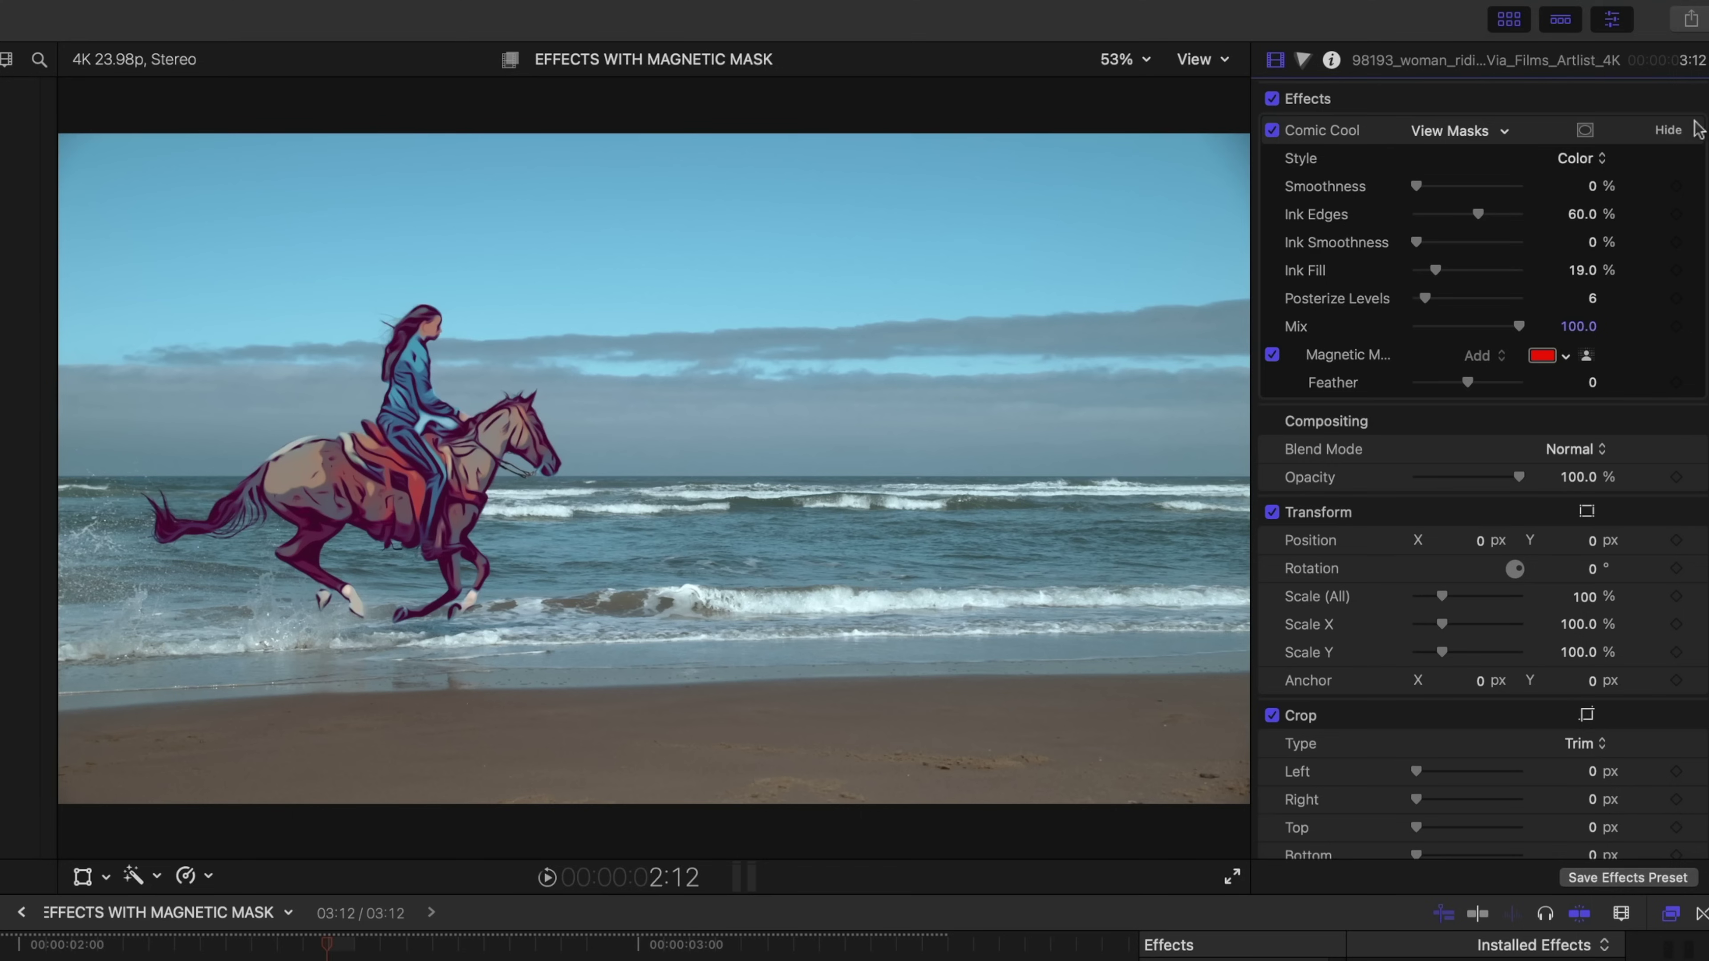
{"action": "left_click", "coordinate": [1697, 133]}
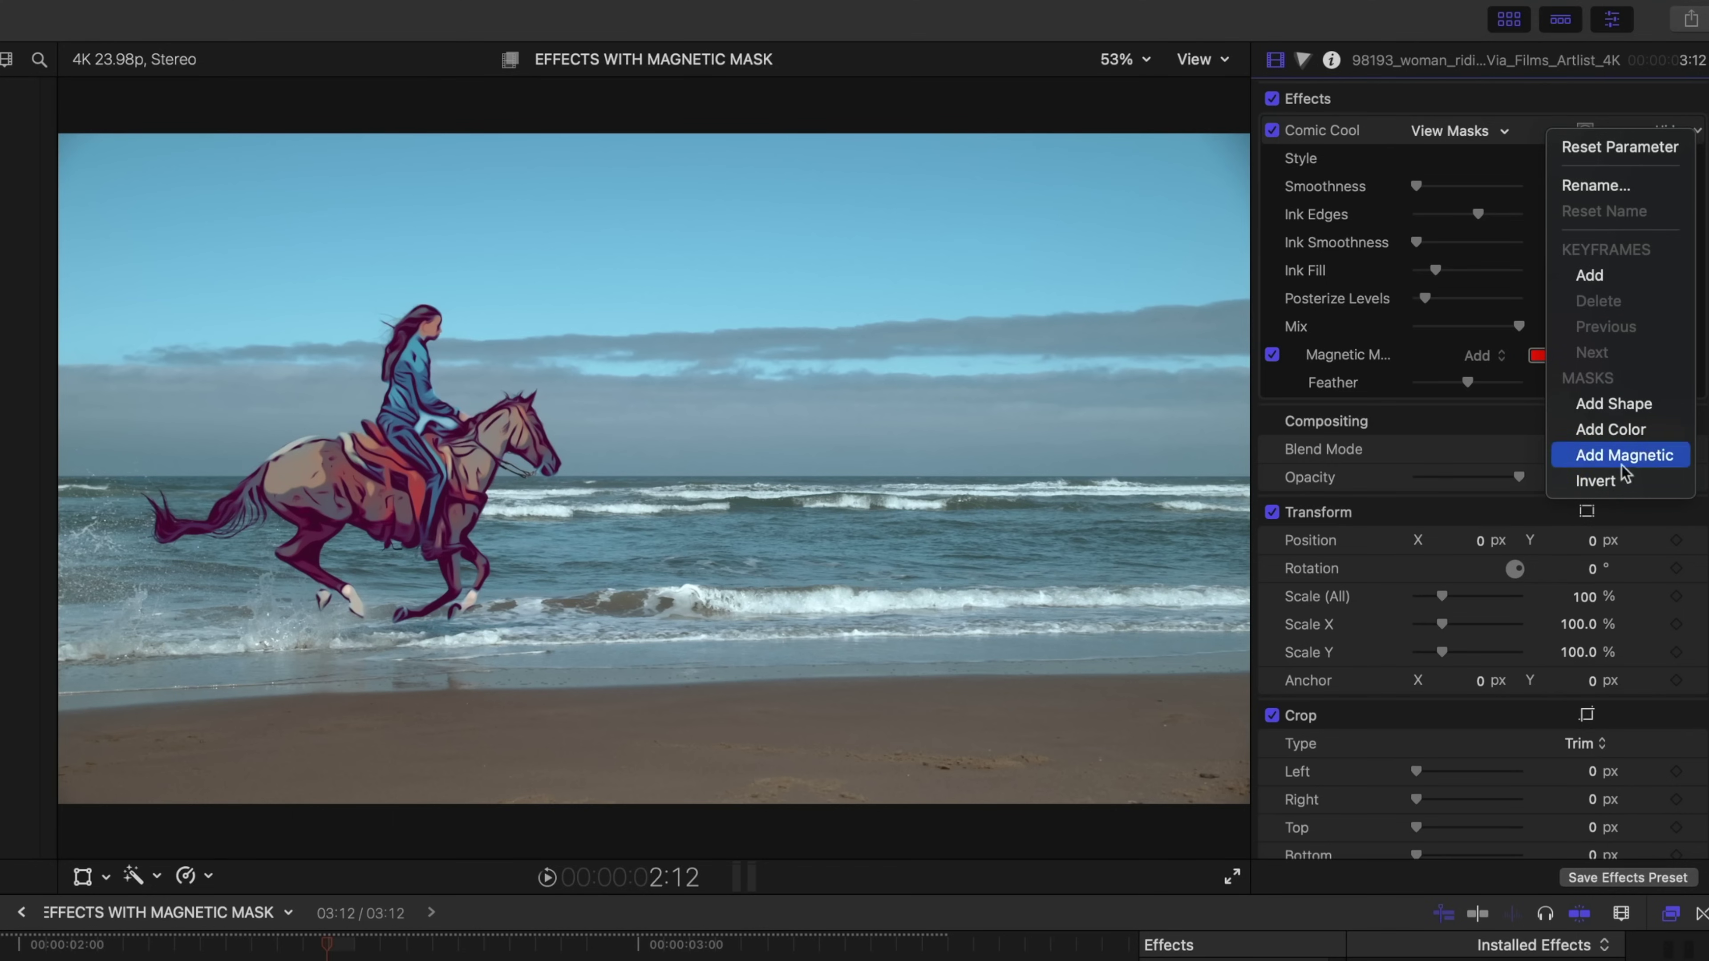
{"action": "left_click", "coordinate": [1610, 489]}
{"action": "left_click", "coordinate": [183, 946]}
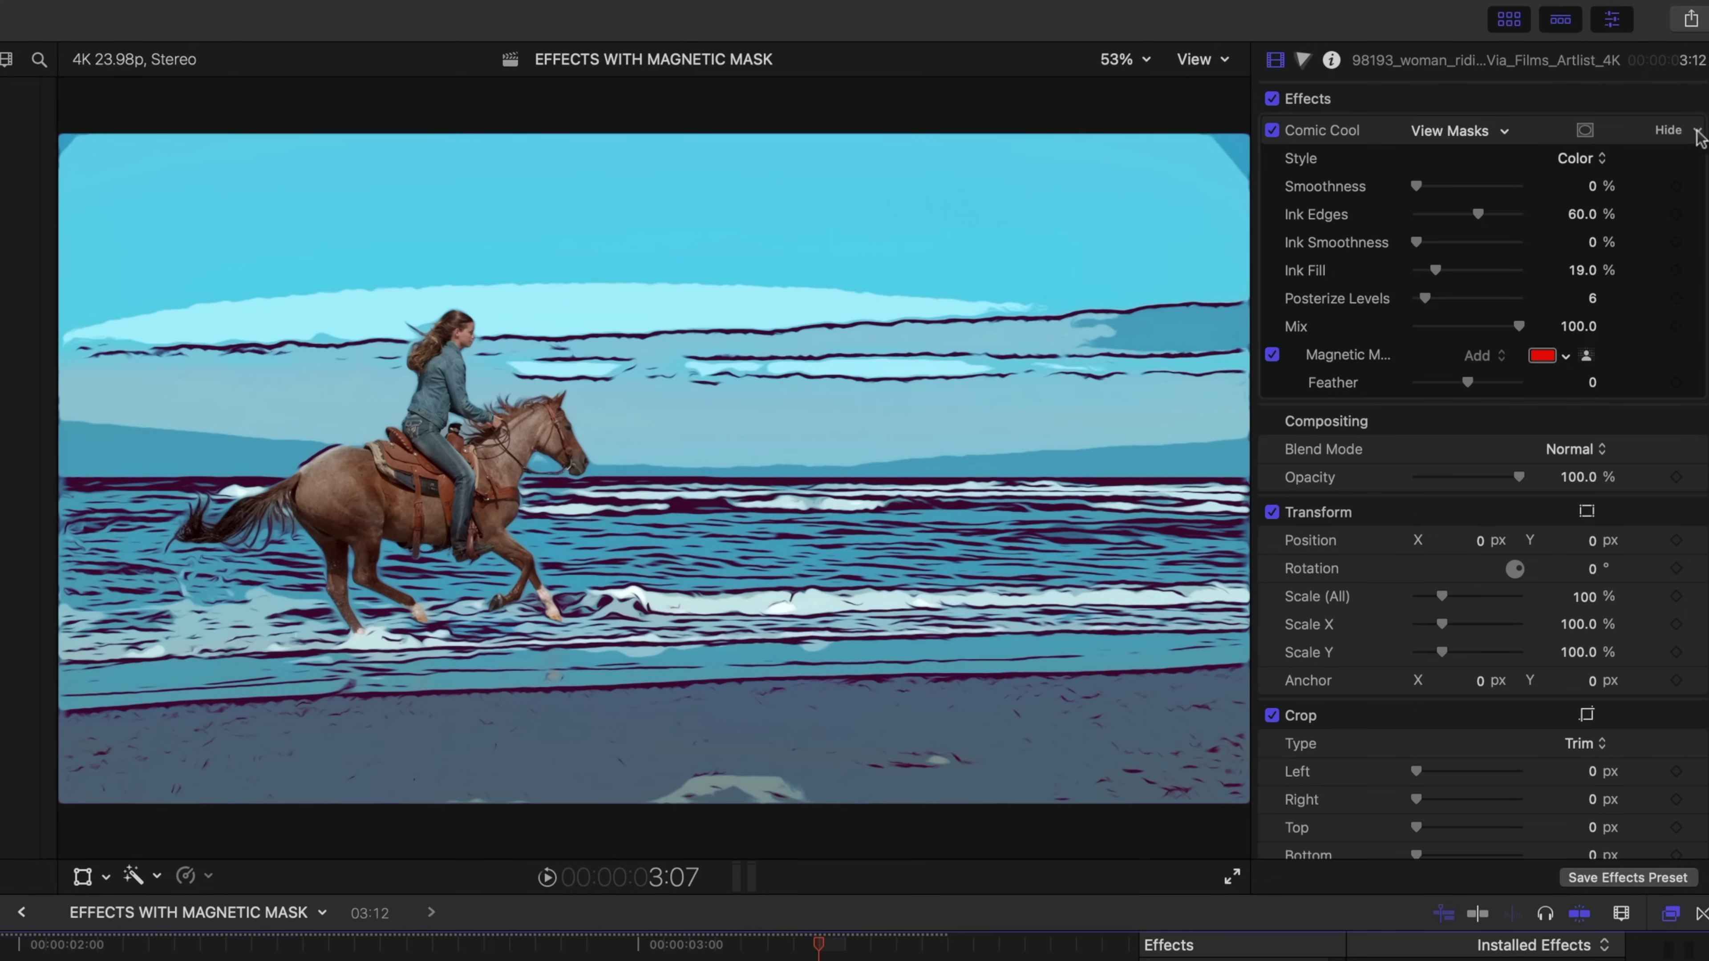
{"action": "left_click", "coordinate": [1697, 132]}
{"action": "left_click", "coordinate": [1605, 482]}
{"action": "left_click_drag", "start_coordinate": [611, 946], "coordinate": [460, 946]}
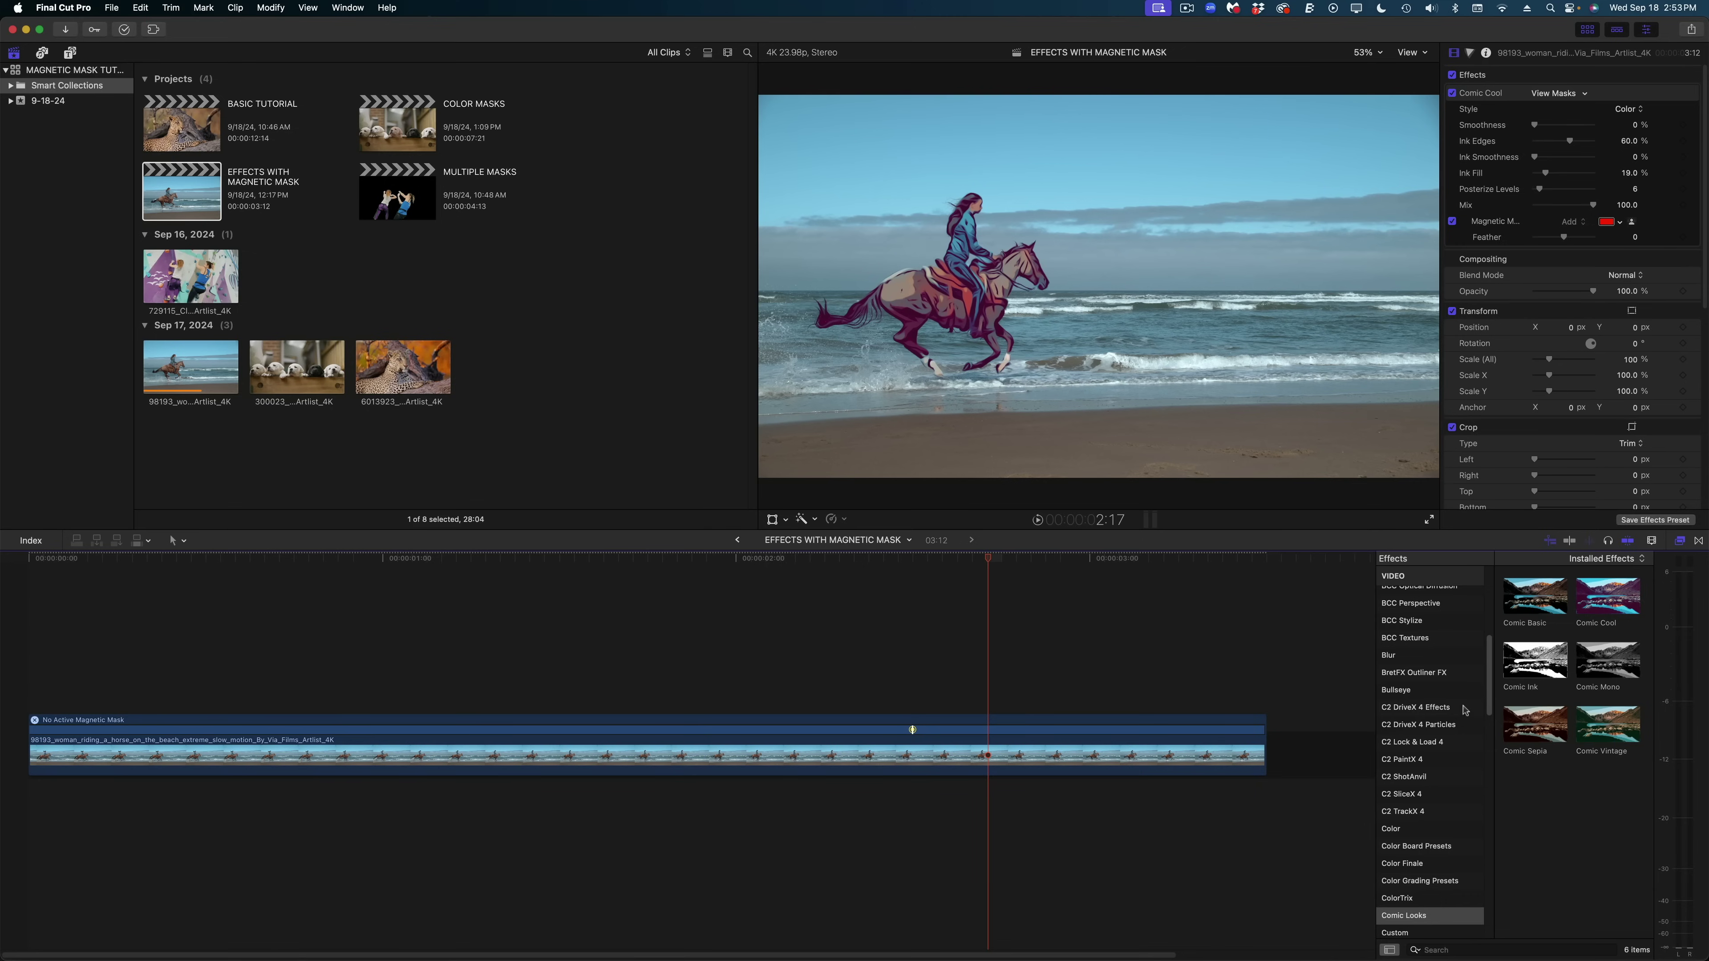
Step: Apply Colorize to the beach sand with its own analyzed Magnetic Mask, Intensity 39.9
{"action": "scroll", "coordinate": [1445, 672], "scroll_direction": "up", "scroll_amount": 5}
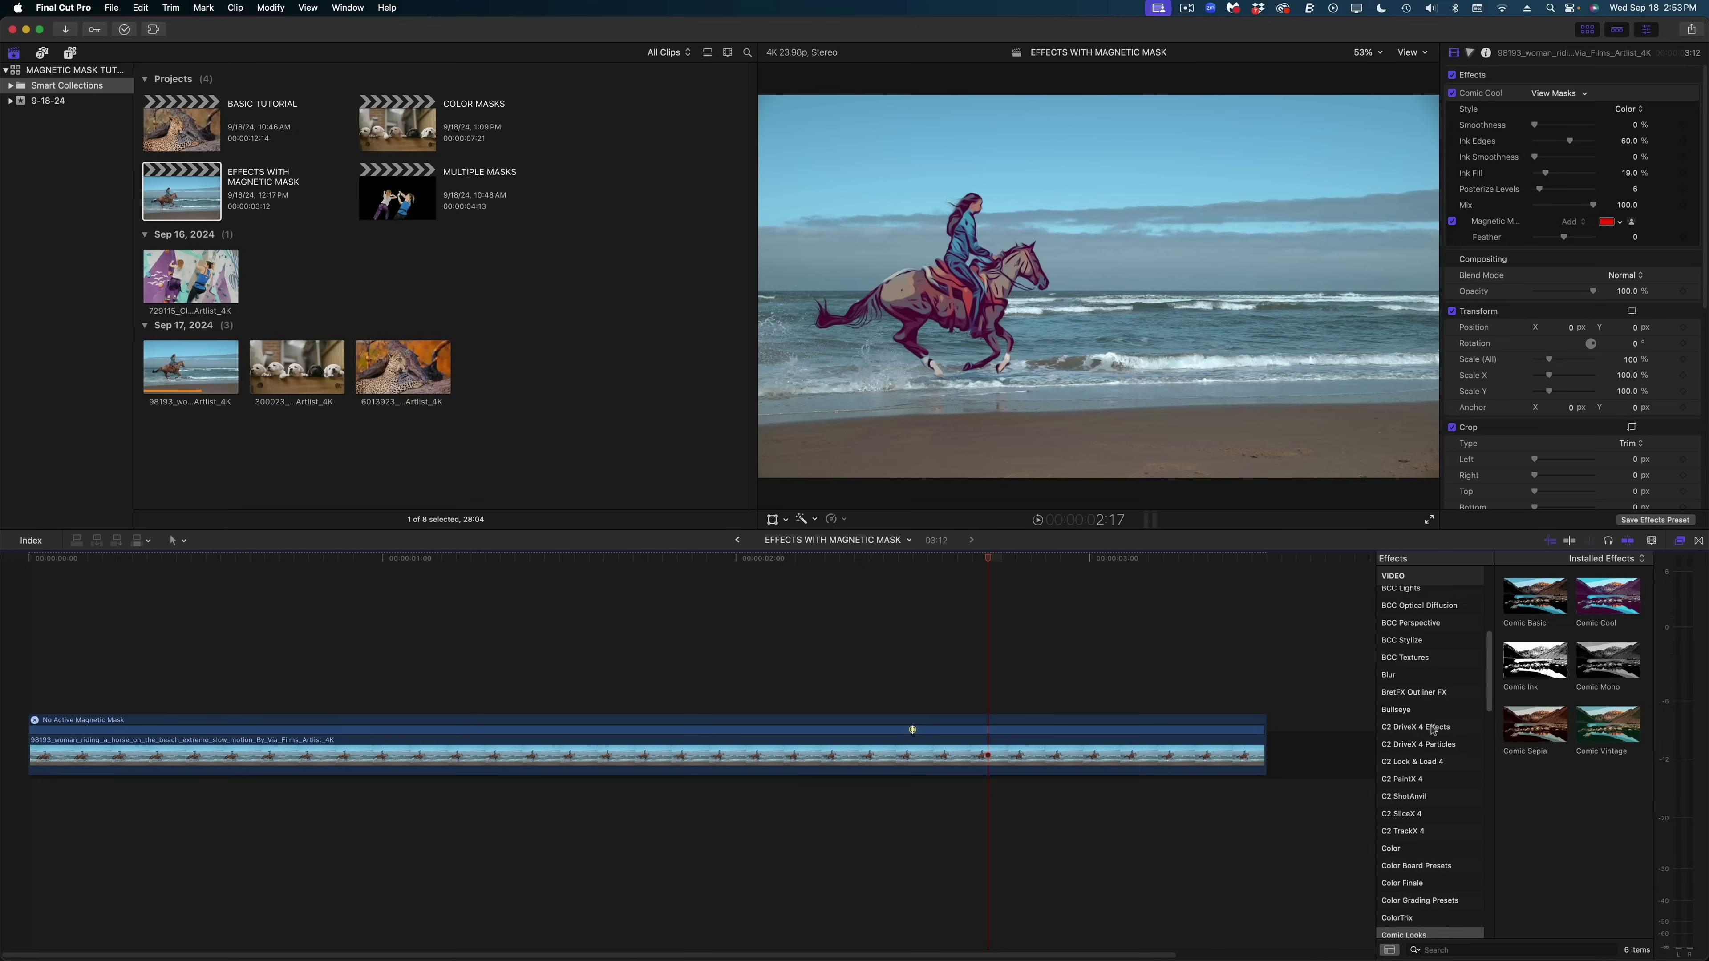
{"action": "scroll", "coordinate": [1445, 672], "scroll_direction": "down", "scroll_amount": 5}
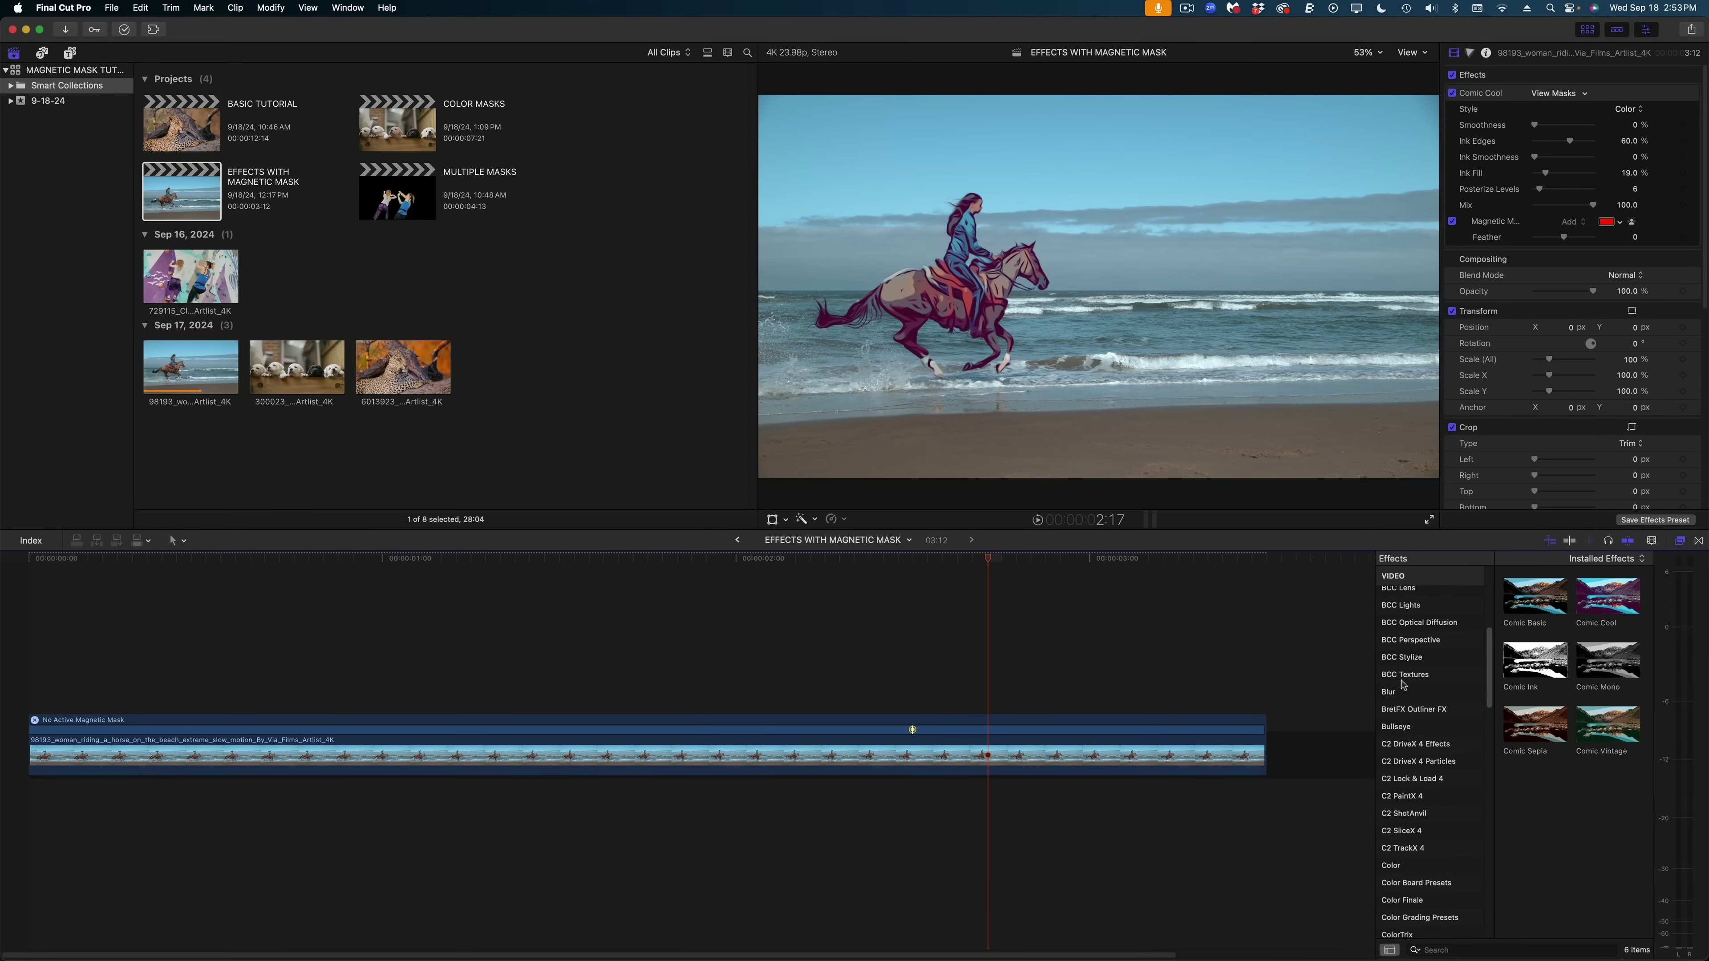
{"action": "scroll", "coordinate": [1426, 670], "scroll_direction": "down", "scroll_amount": 3}
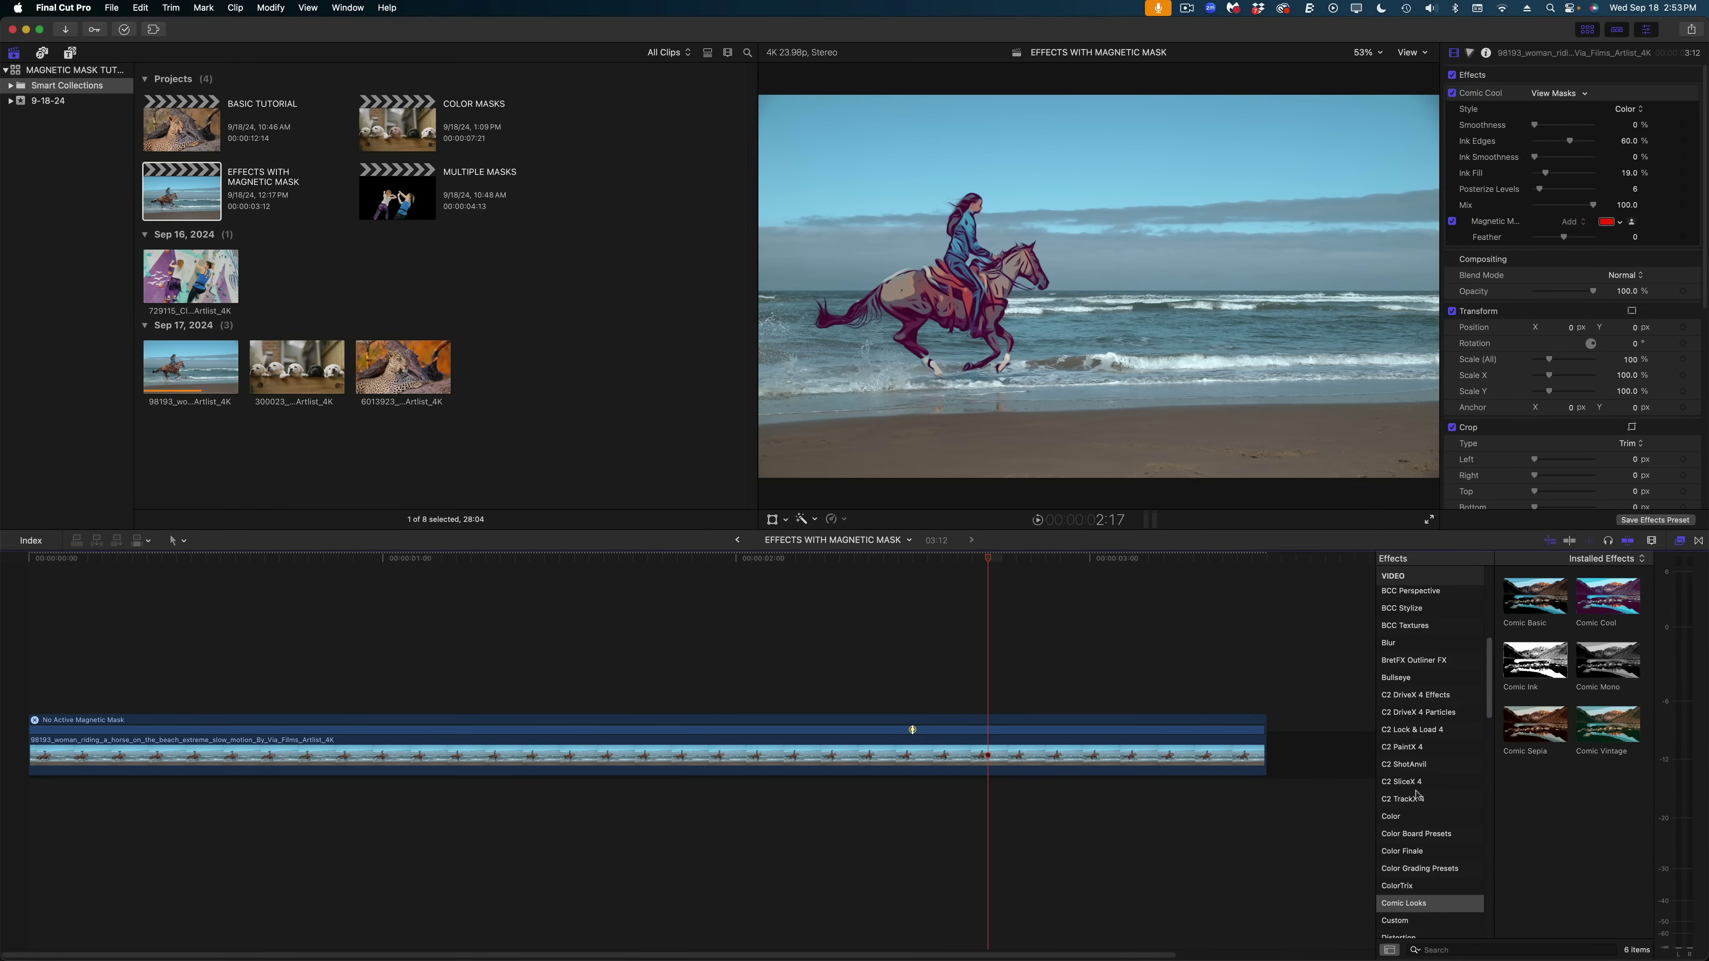
{"action": "left_click", "coordinate": [1393, 817]}
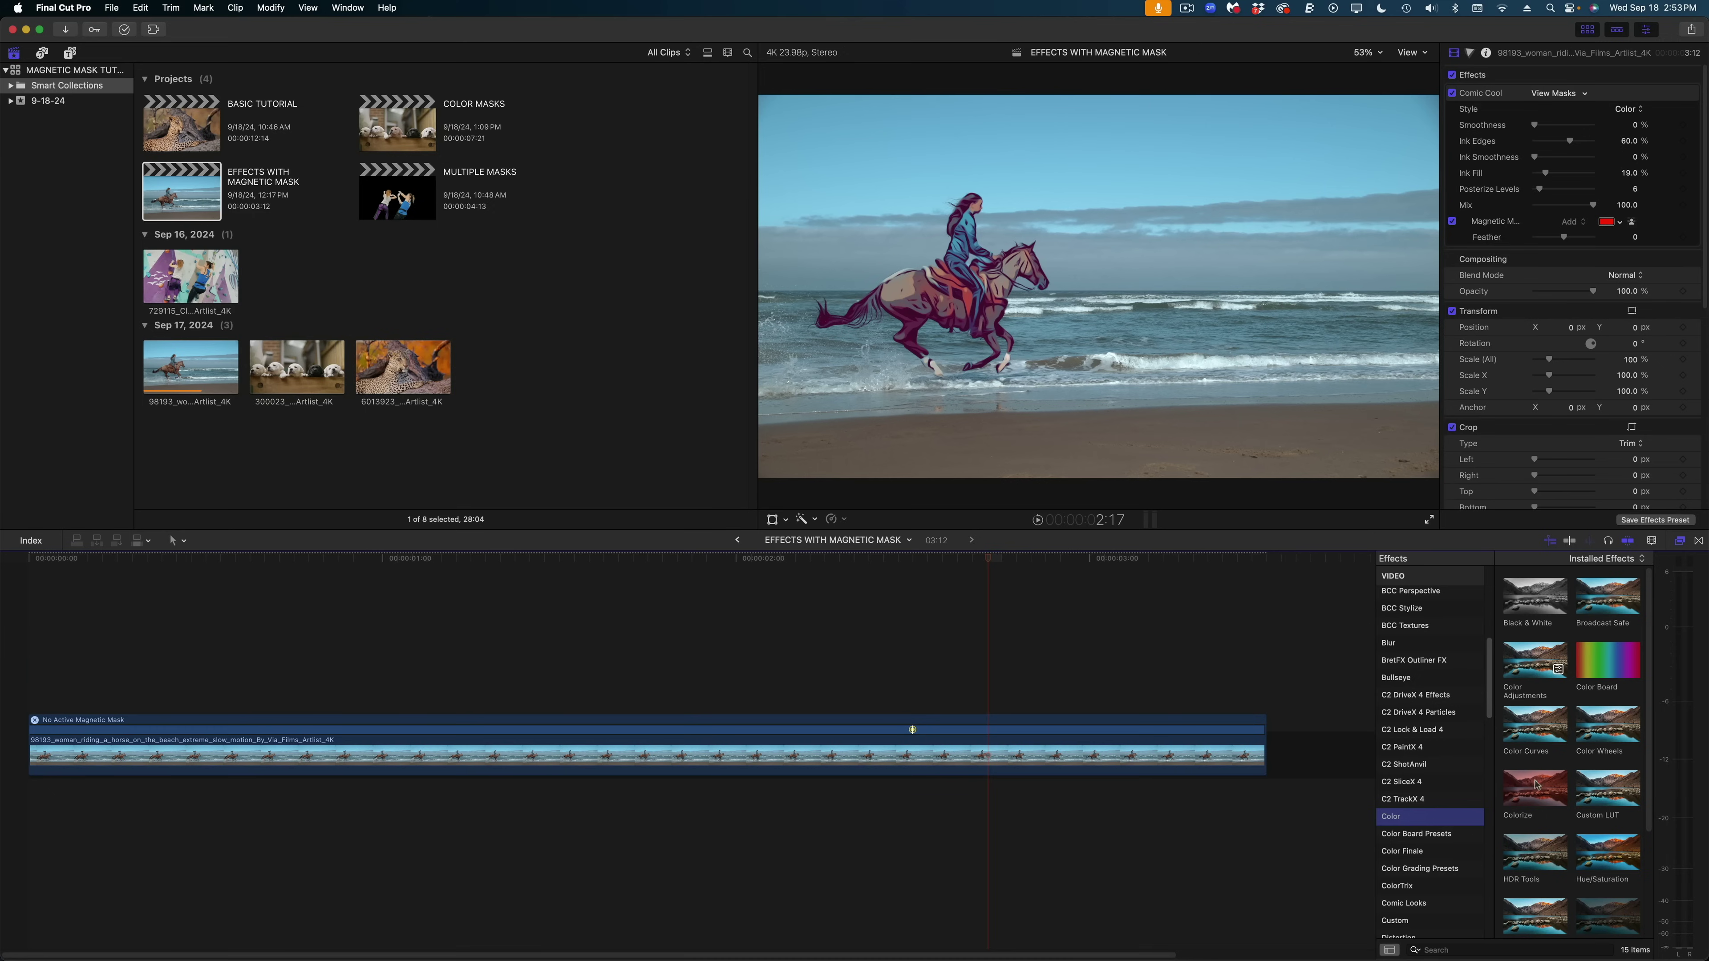
{"action": "left_click_drag", "start_coordinate": [1534, 797], "coordinate": [1219, 447]}
{"action": "left_click", "coordinate": [816, 74]}
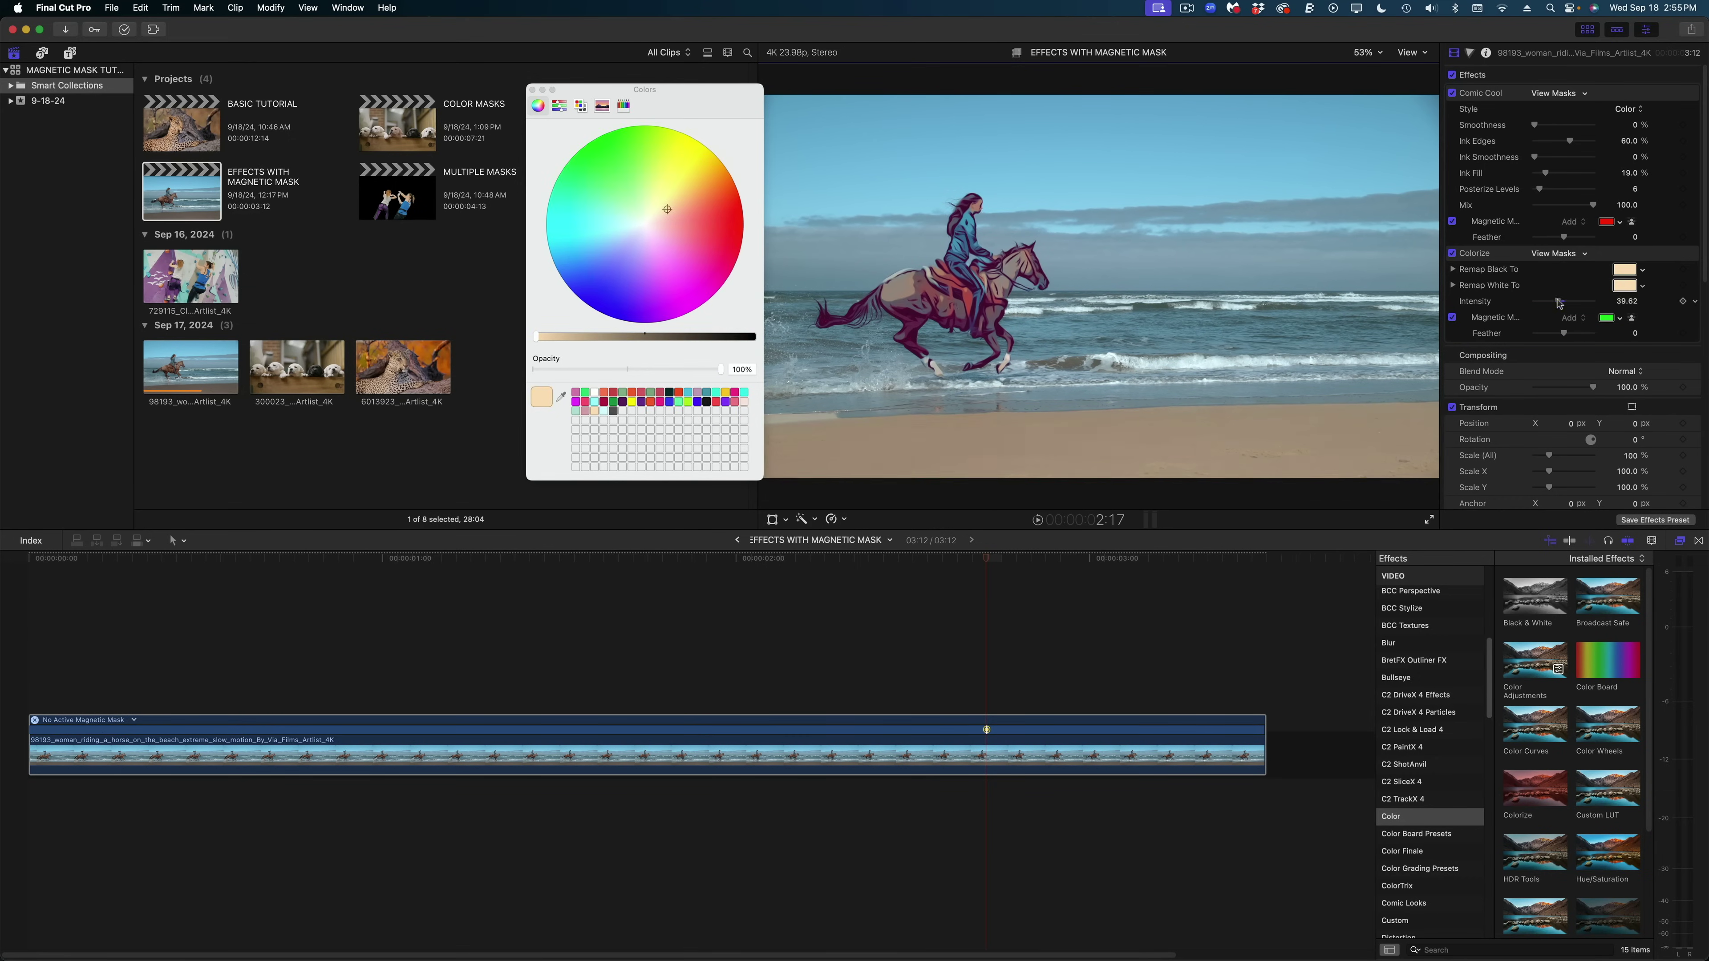
{"action": "left_click_drag", "start_coordinate": [879, 570], "coordinate": [1141, 561]}
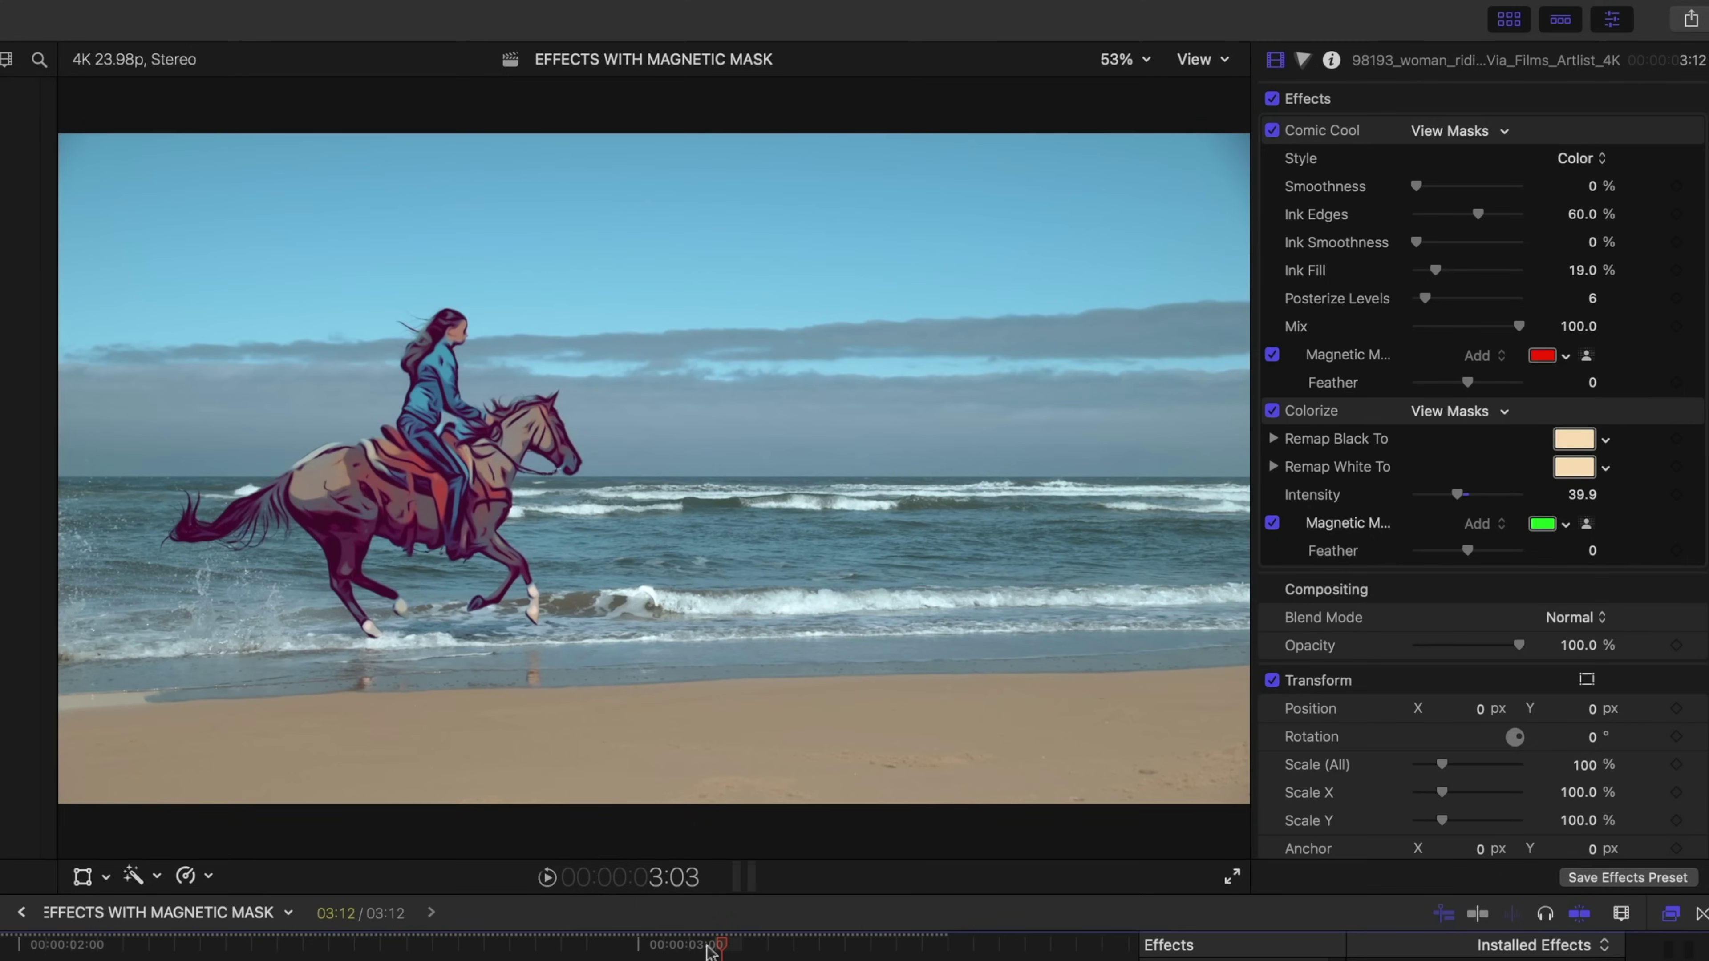
Step: Delete the Comic Cool and Colorize effects and apply a Gaussian blur instead
{"action": "left_click", "coordinate": [1354, 130]}
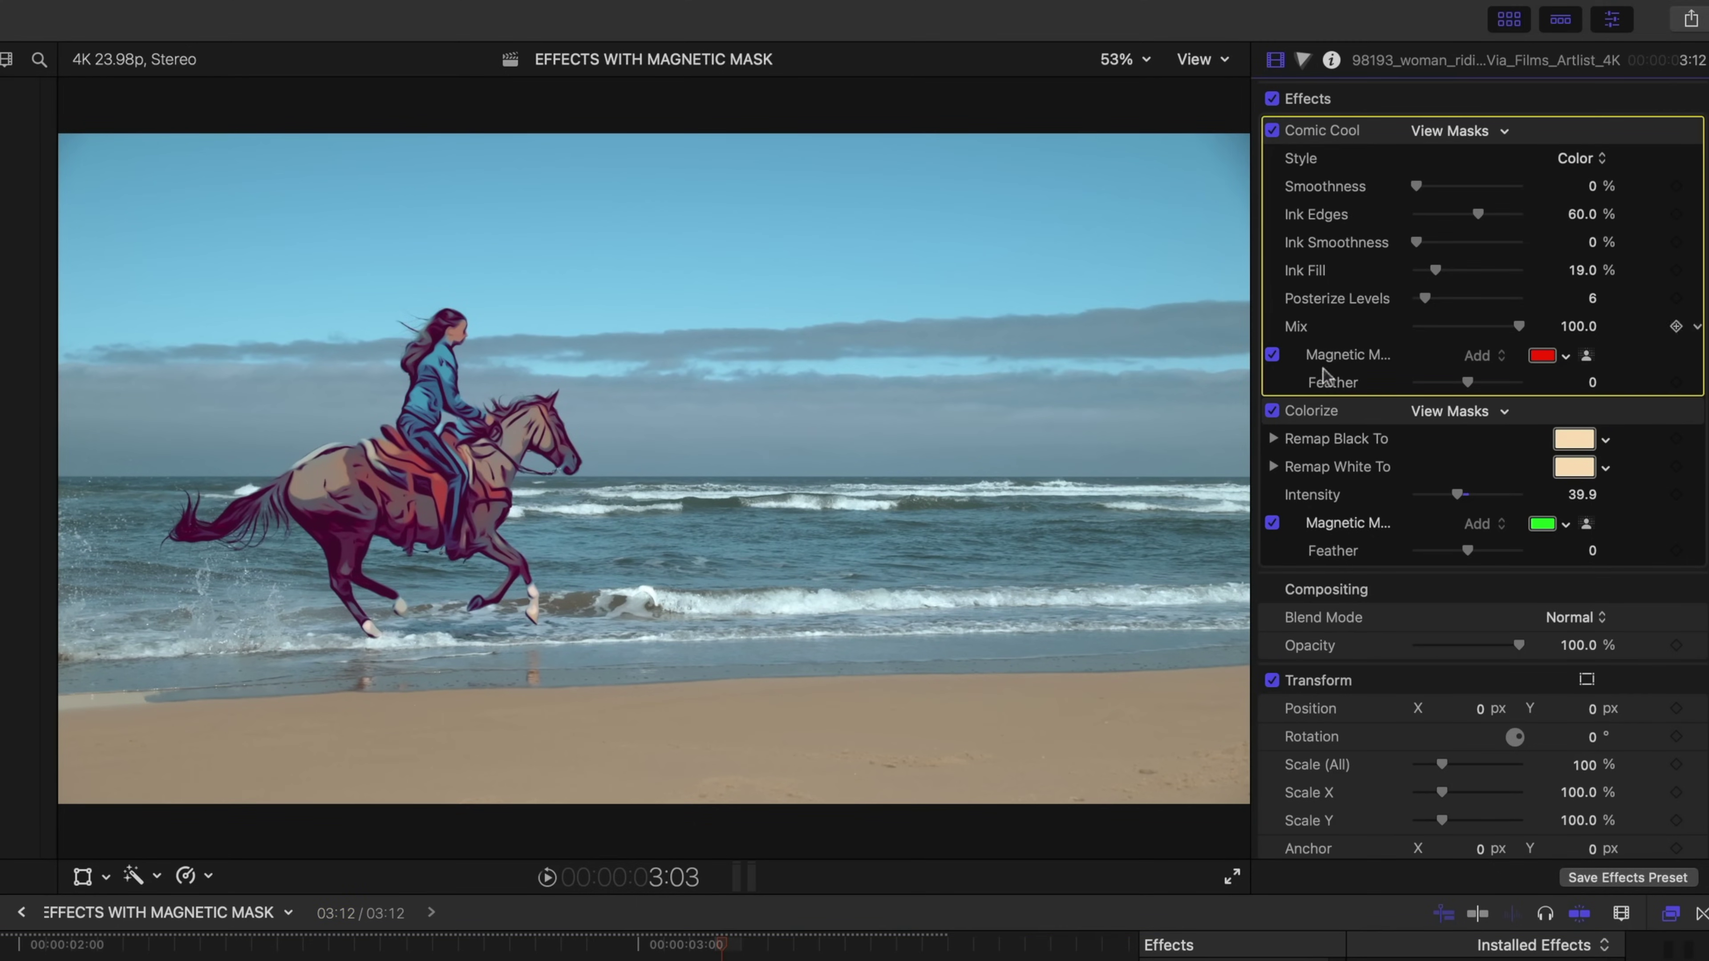
{"action": "left_click", "coordinate": [1318, 411], "text": "shift"}
{"action": "key", "text": "Delete"}
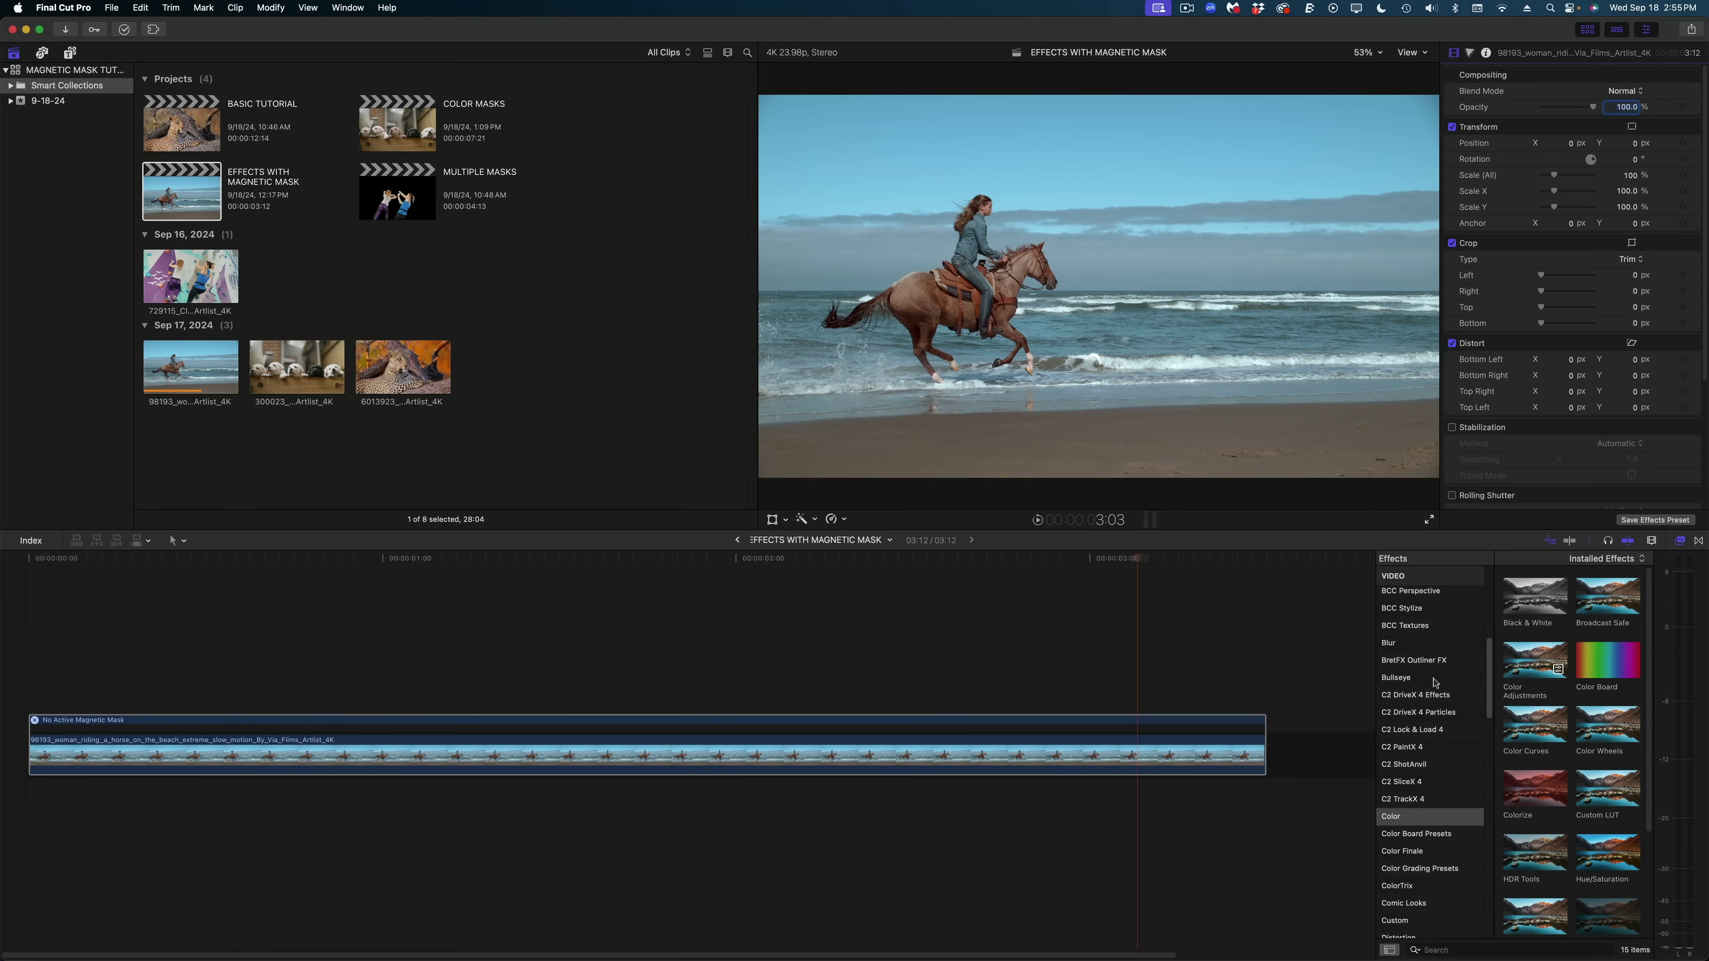
{"action": "scroll", "coordinate": [1435, 683], "scroll_direction": "up", "scroll_amount": 3}
{"action": "left_click", "coordinate": [1397, 730]}
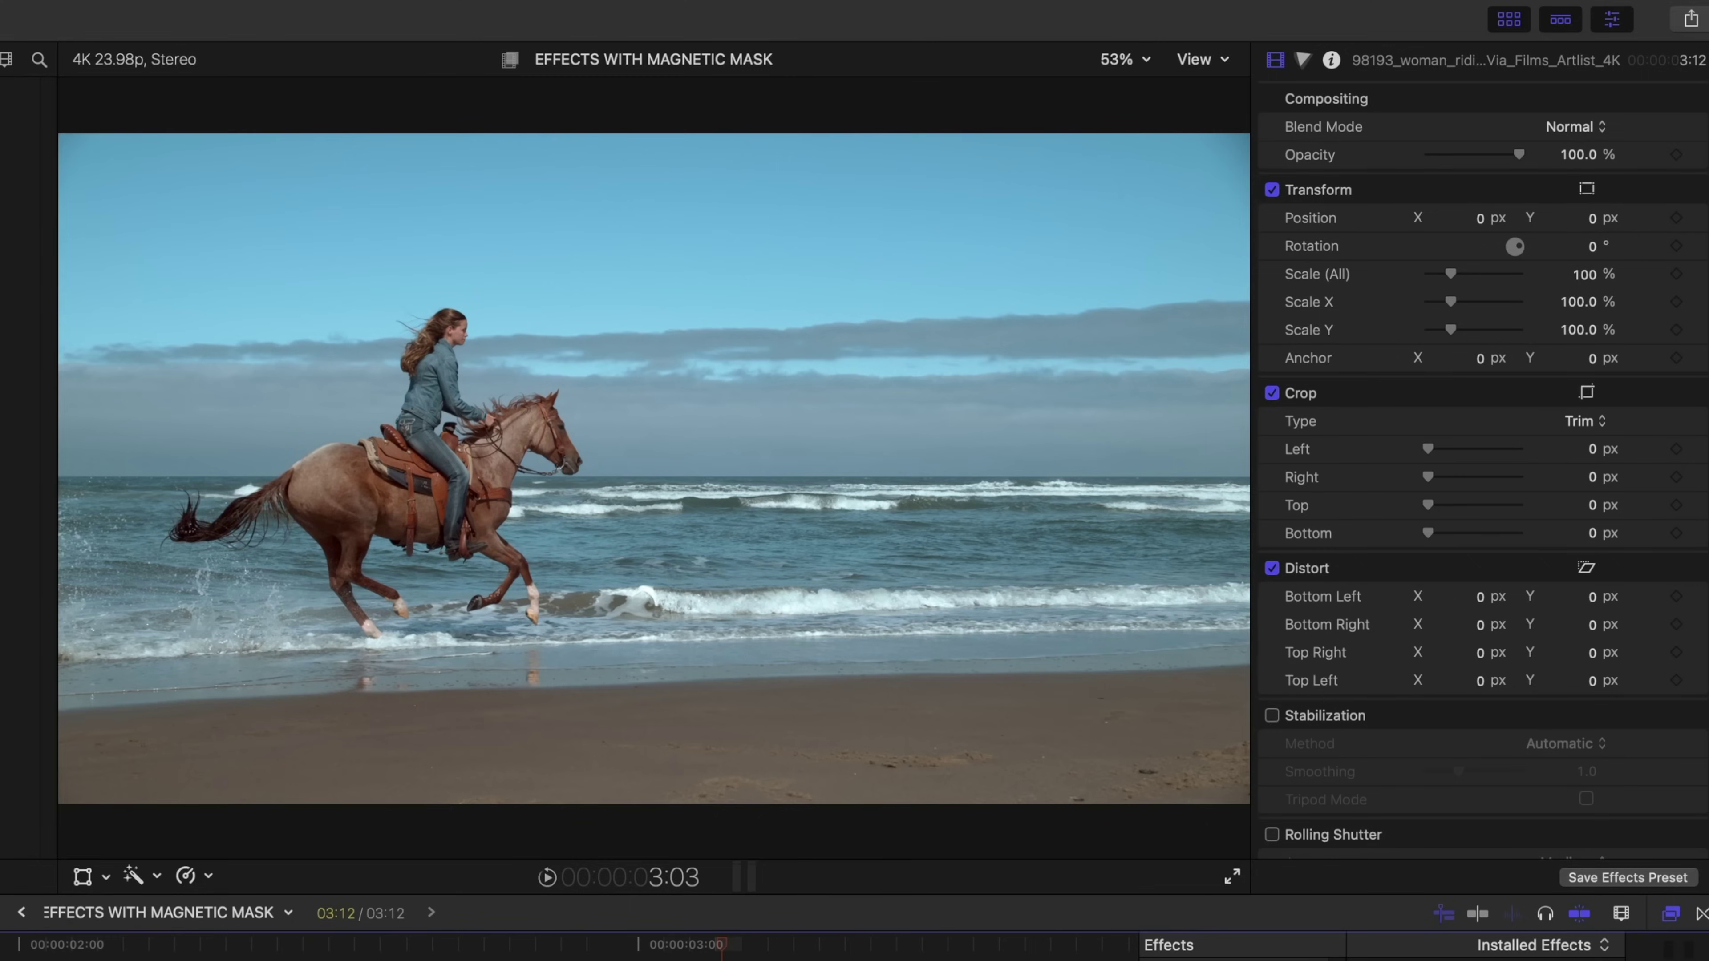
{"action": "double_click", "coordinate": [1534, 661]}
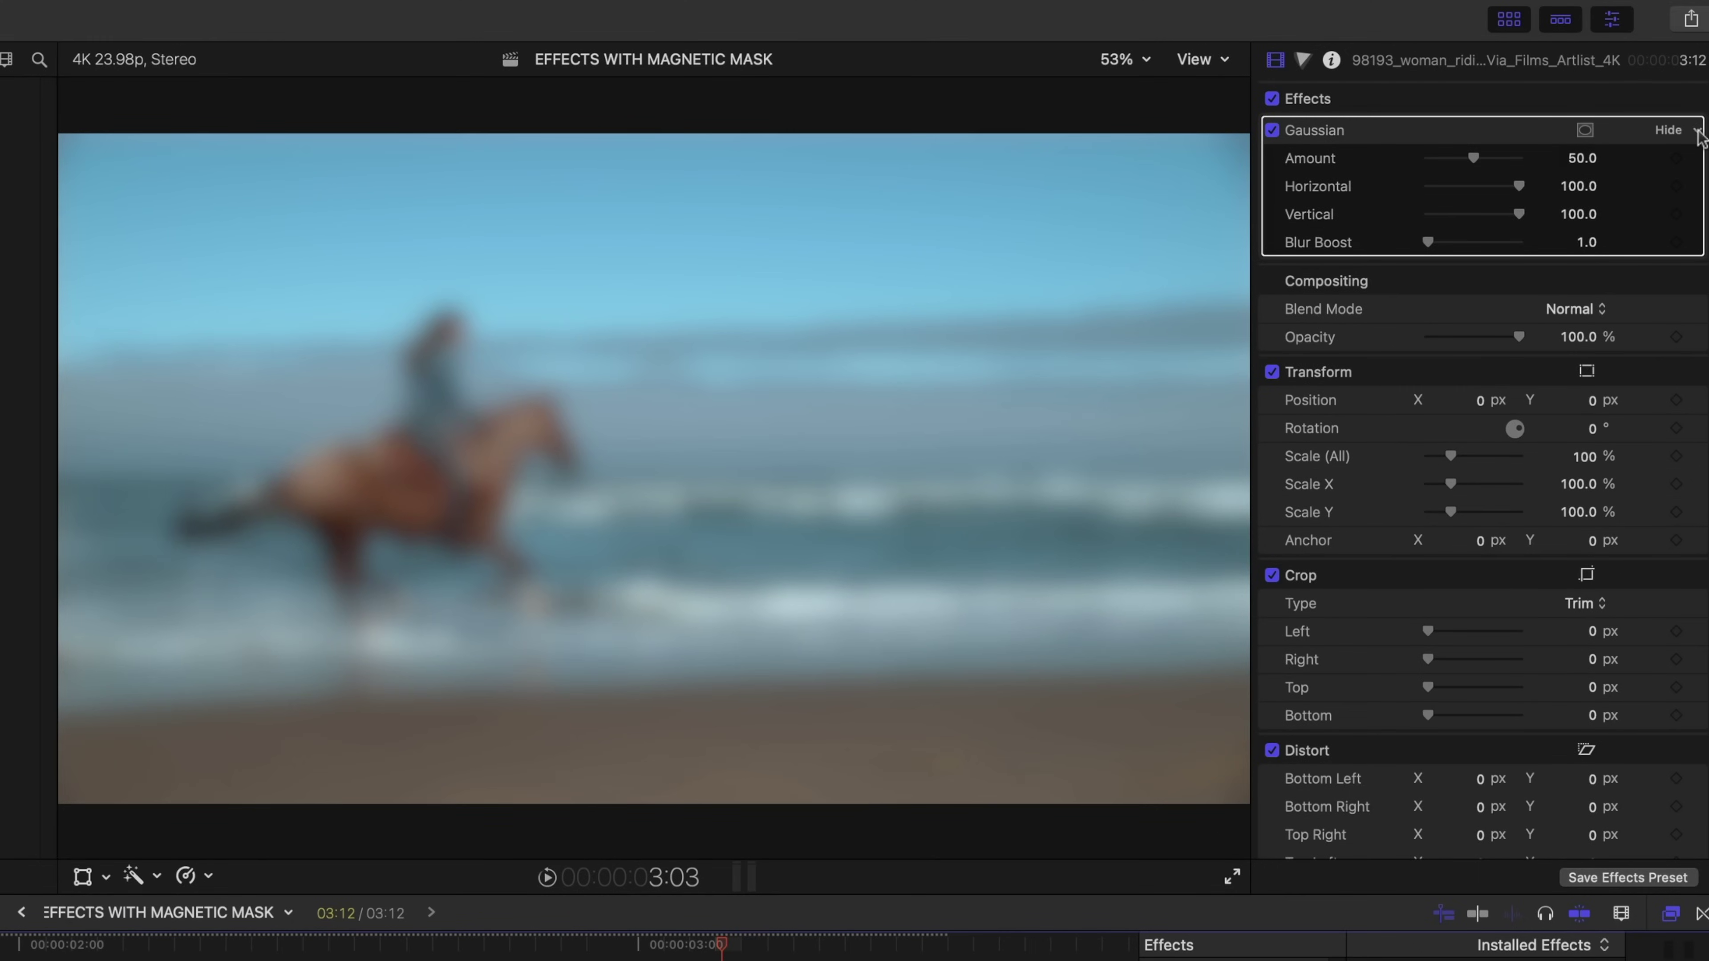
Step: Limit the Gaussian blur to the horse and rider with an analyzed Magnetic Mask, Amount 11.77
{"action": "left_click", "coordinate": [1698, 131]}
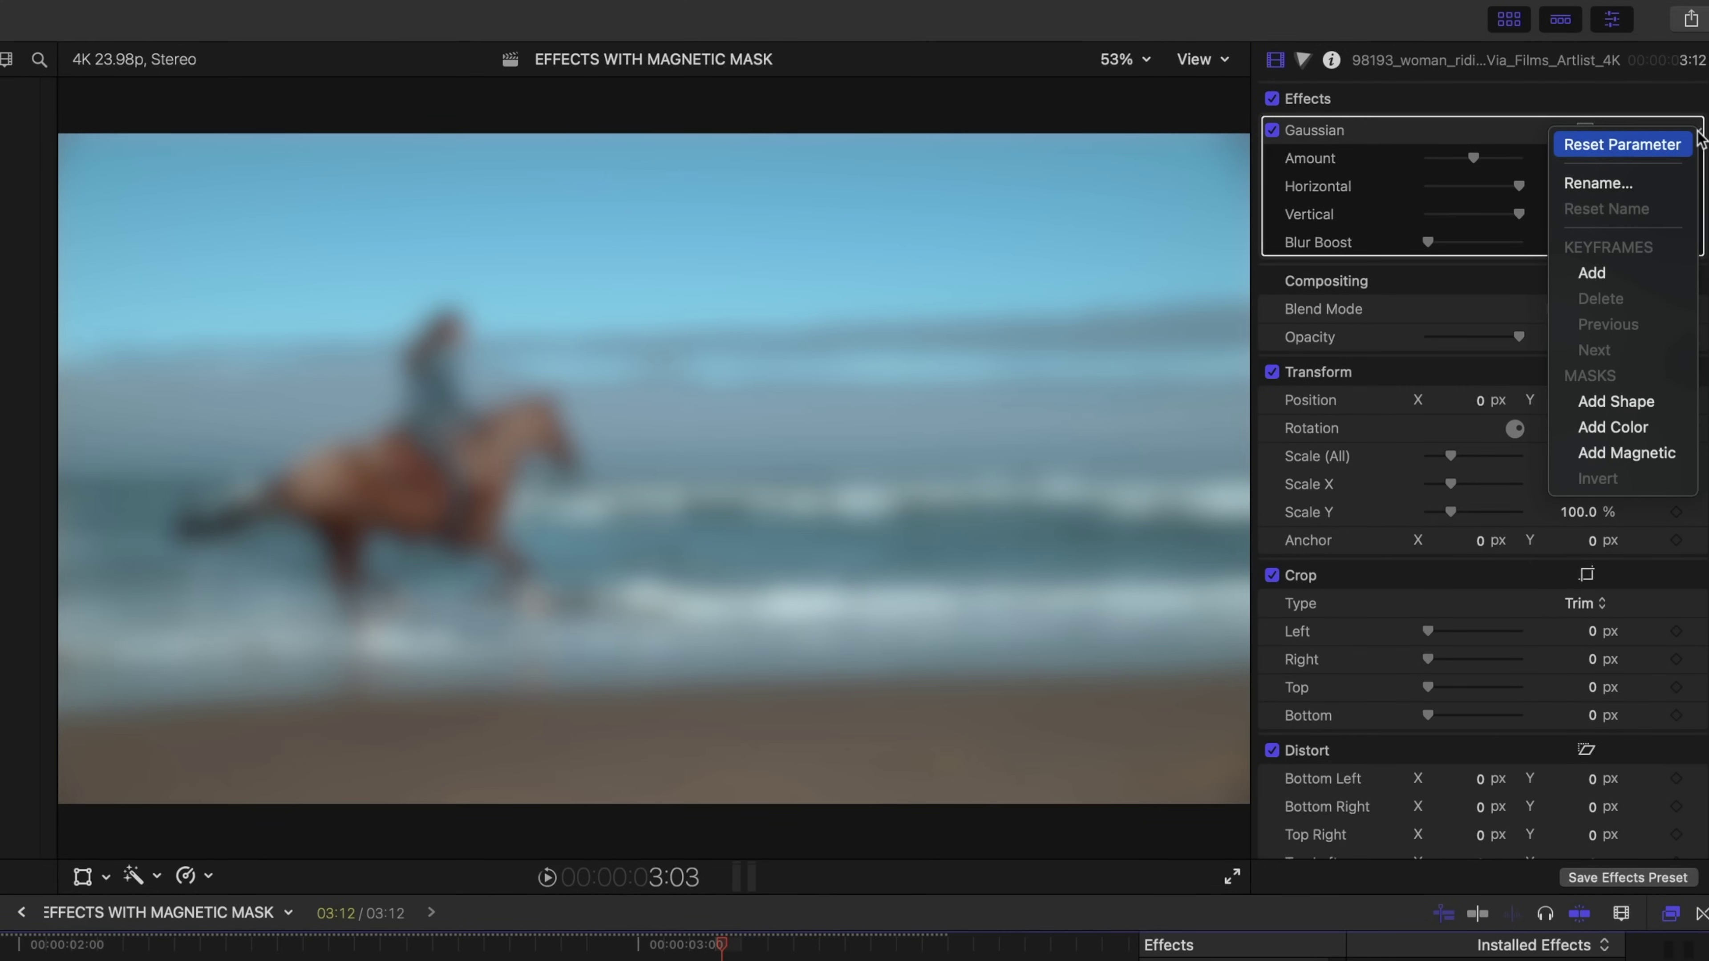
{"action": "left_click", "coordinate": [1628, 453]}
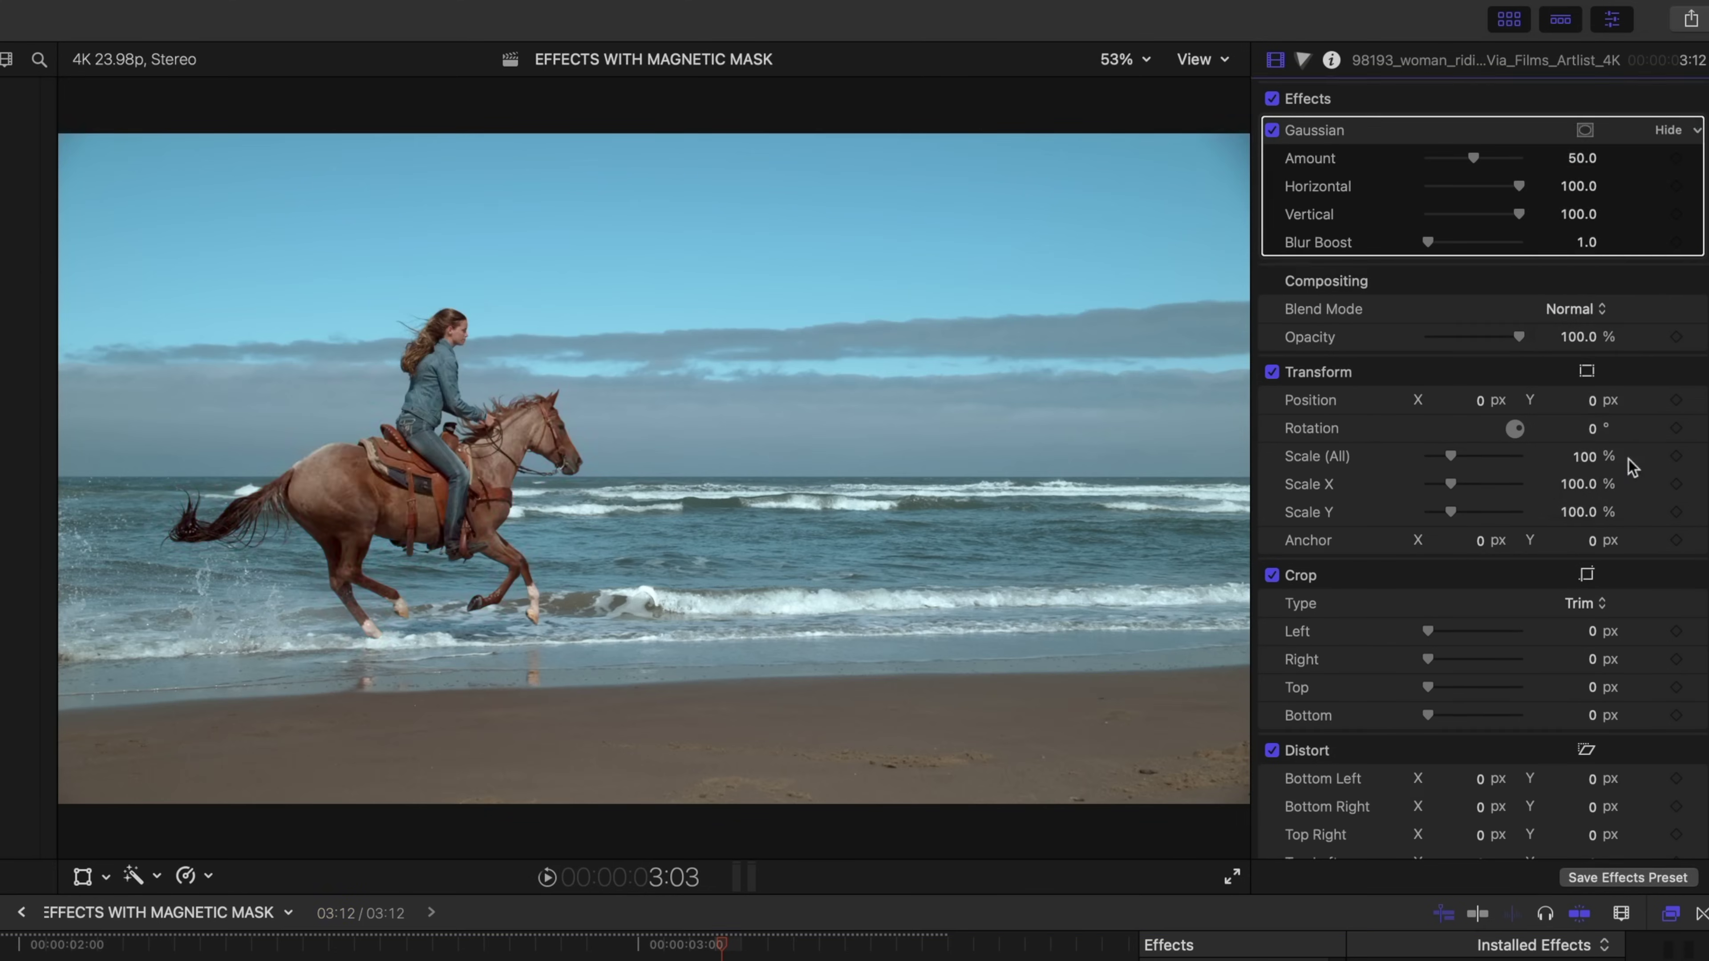
{"action": "left_click", "coordinate": [159, 97]}
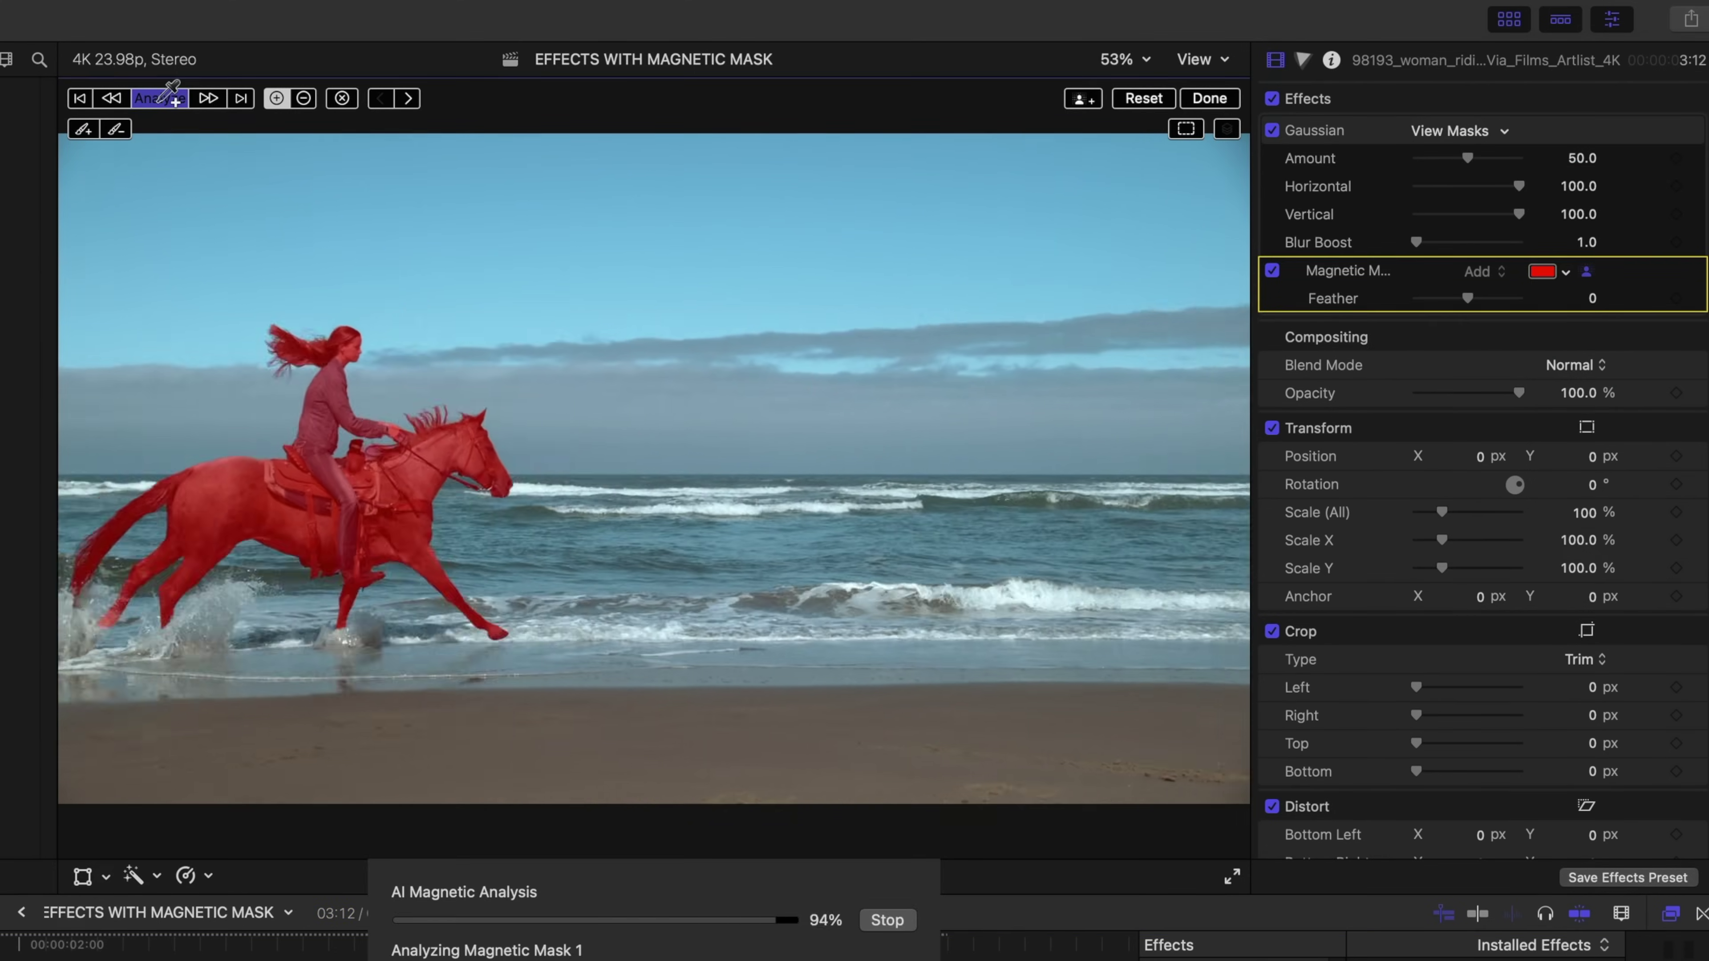
{"action": "left_click", "coordinate": [1204, 98]}
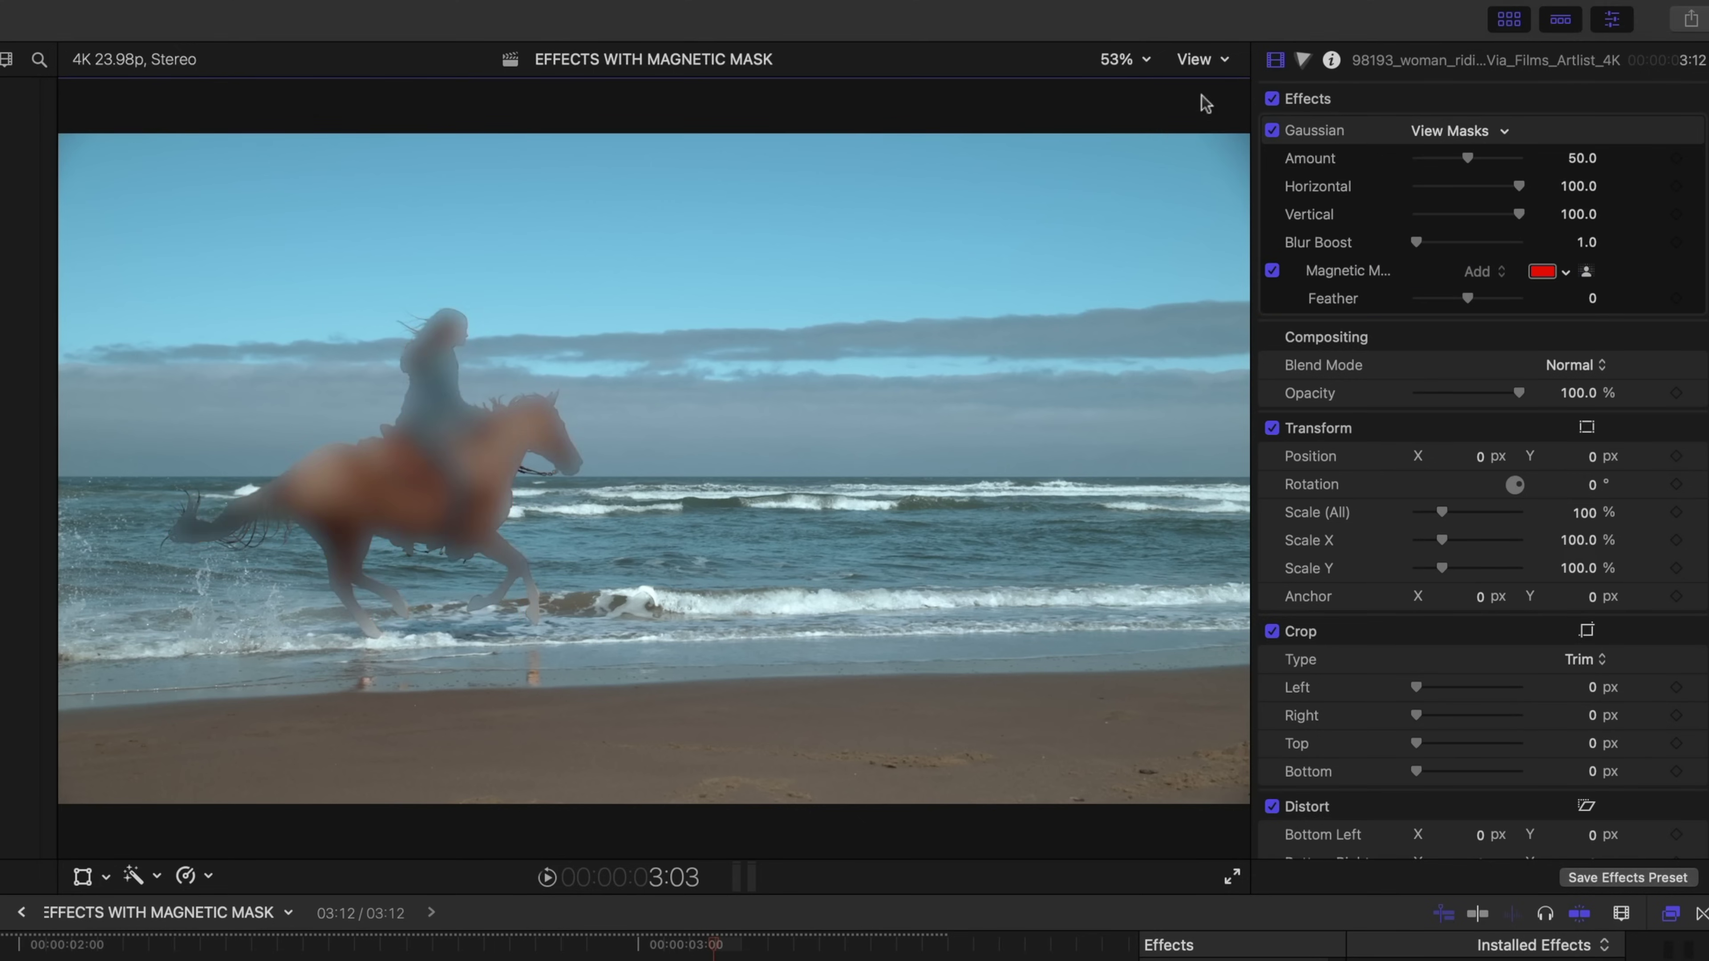
{"action": "left_click_drag", "start_coordinate": [1468, 158], "coordinate": [1427, 175]}
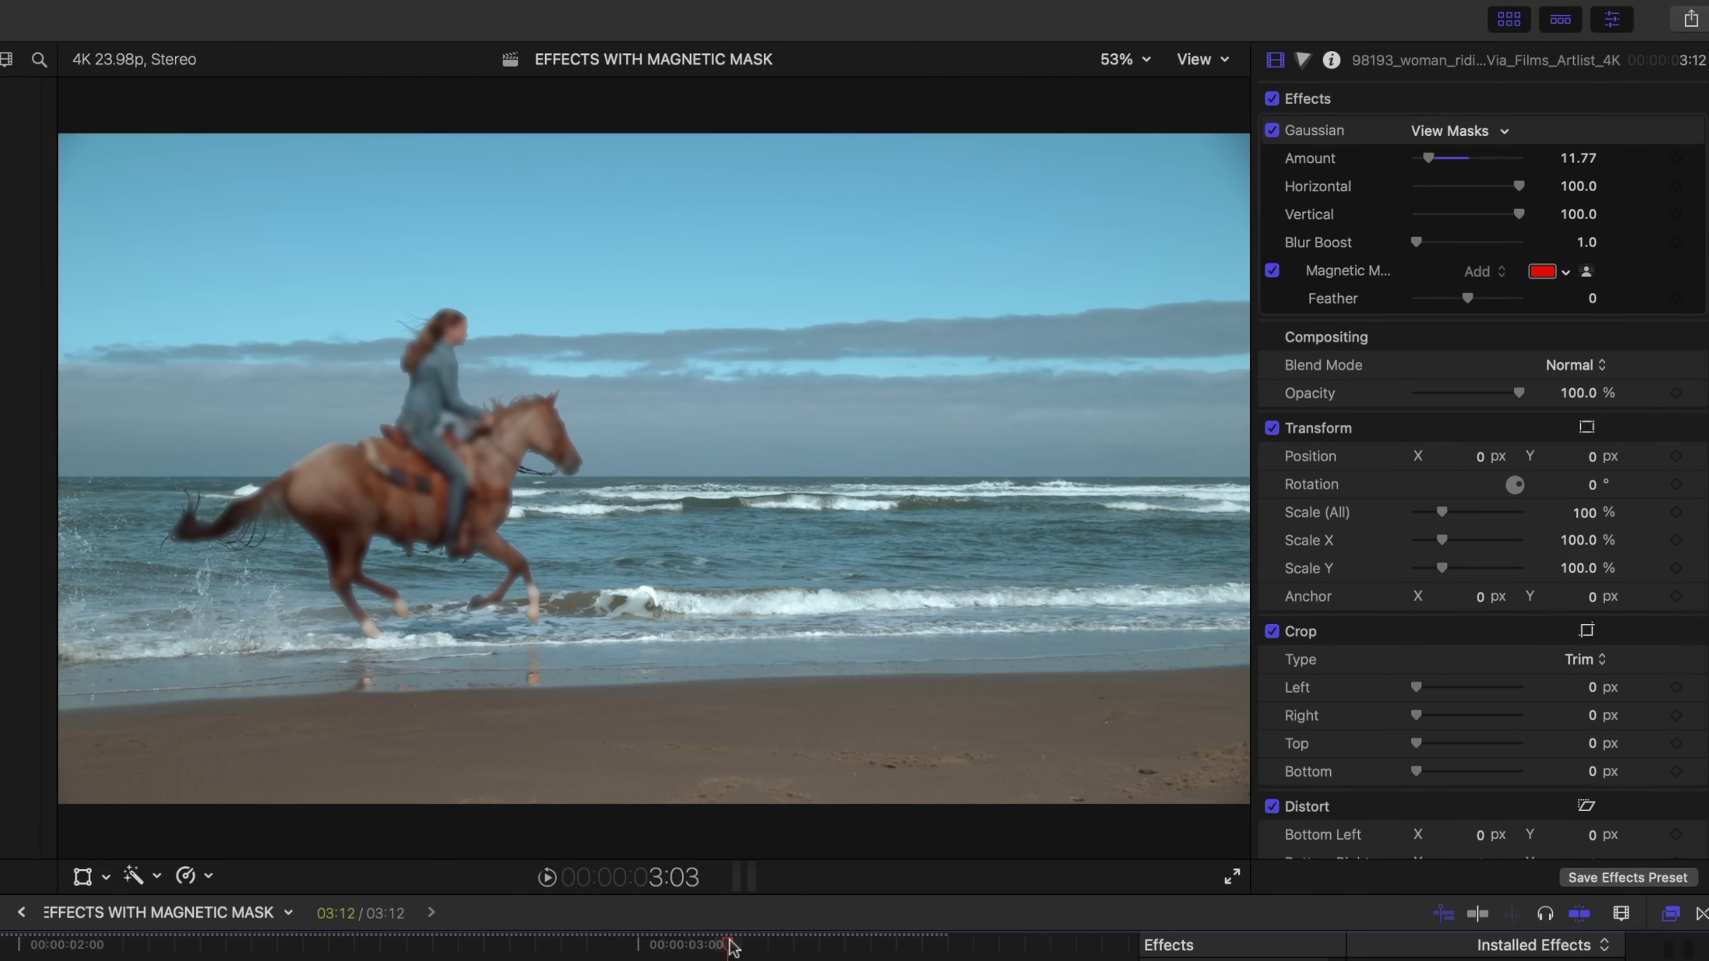
{"action": "left_click_drag", "start_coordinate": [811, 939], "coordinate": [766, 939]}
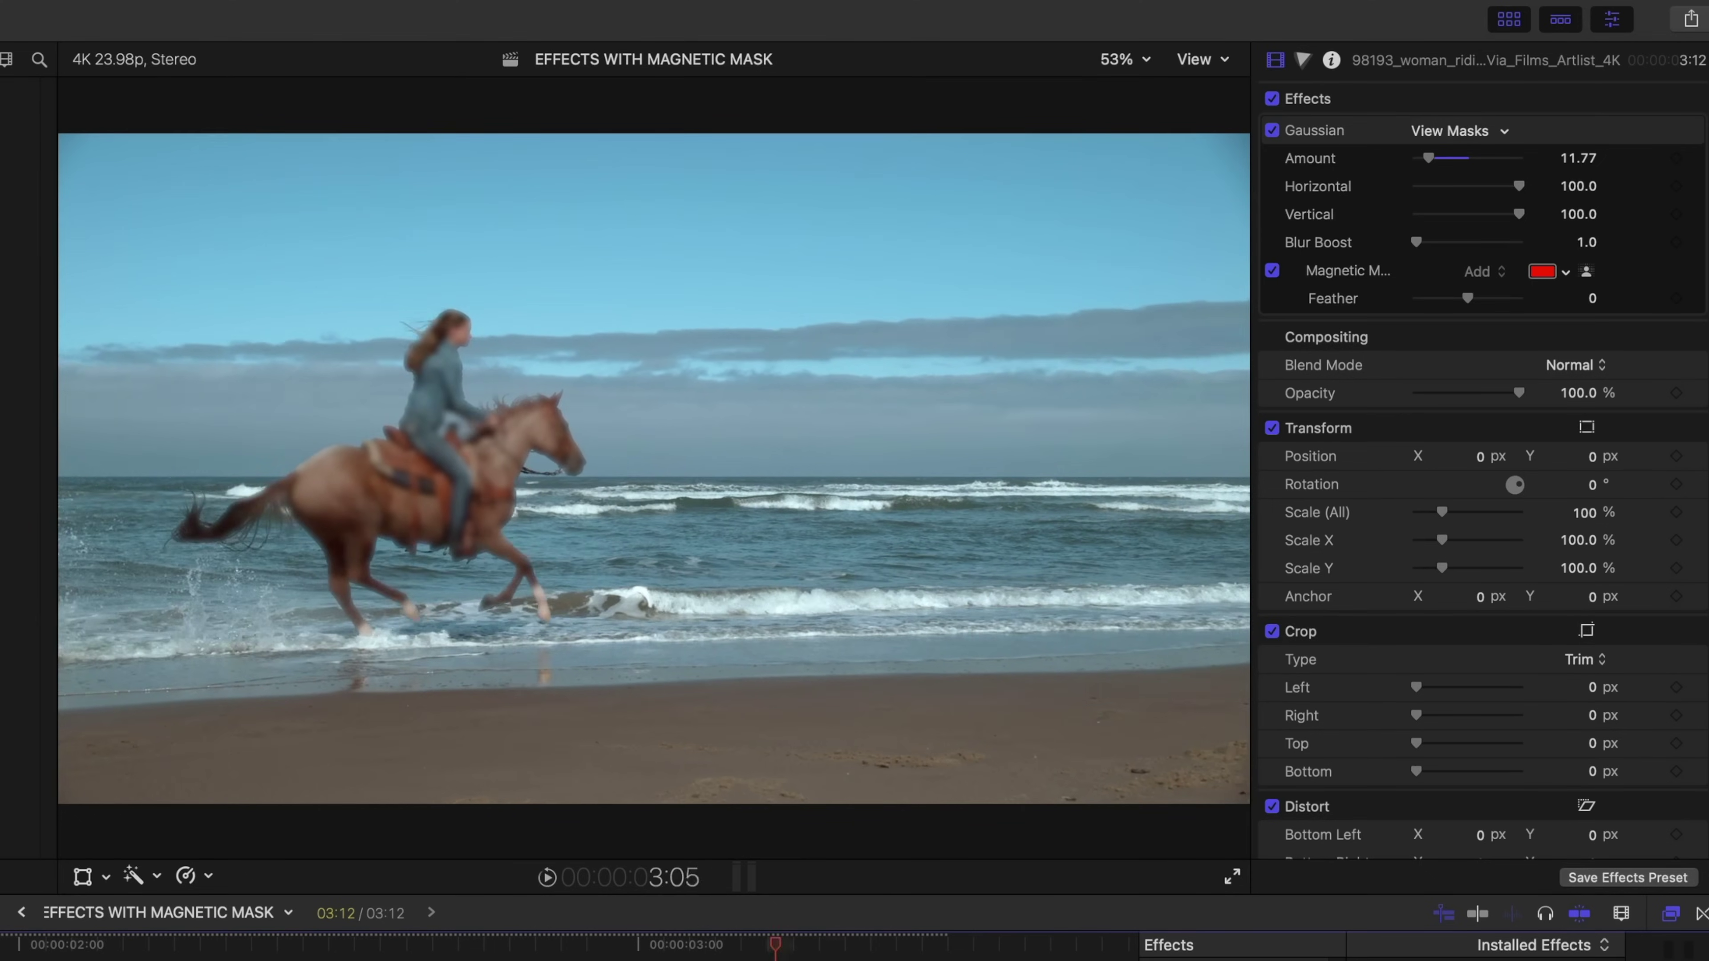